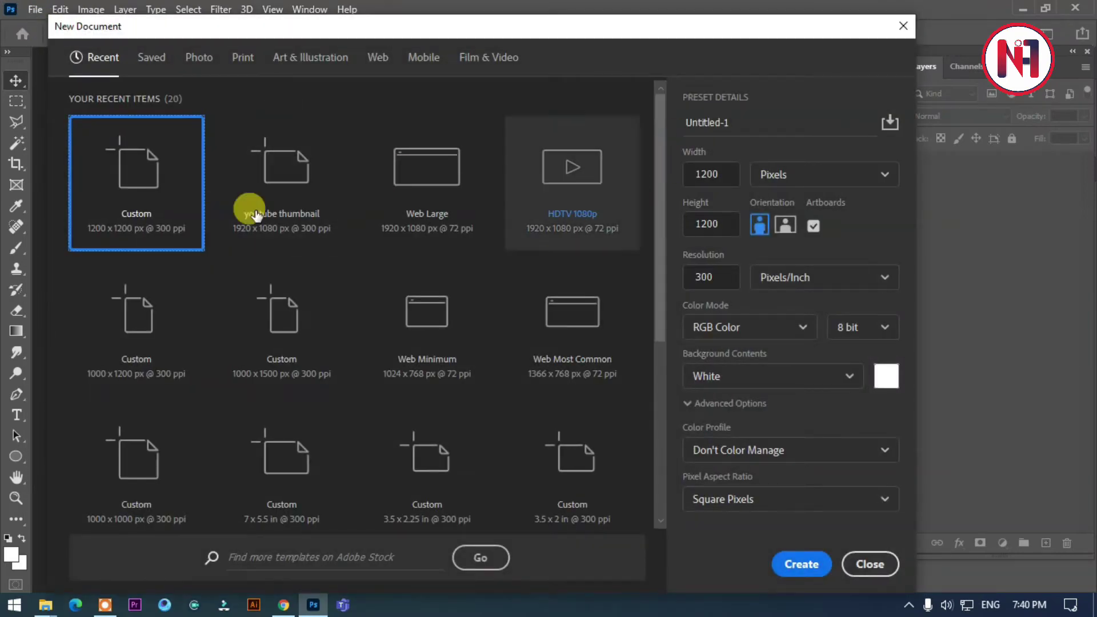
Rename the 1200 × 1200 px, 300 ppi document preset to 'Social media post design'.
double_click(735, 117)
text(Social media post design)
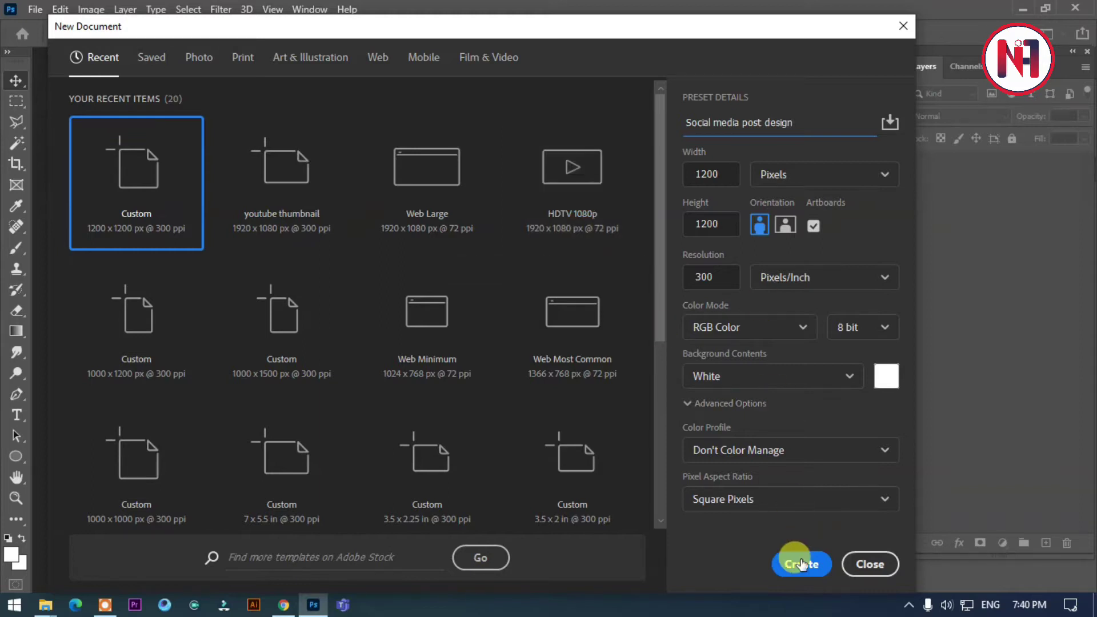
Create the document and draw a large blue-filled ellipse over the artboard.
click(801, 564)
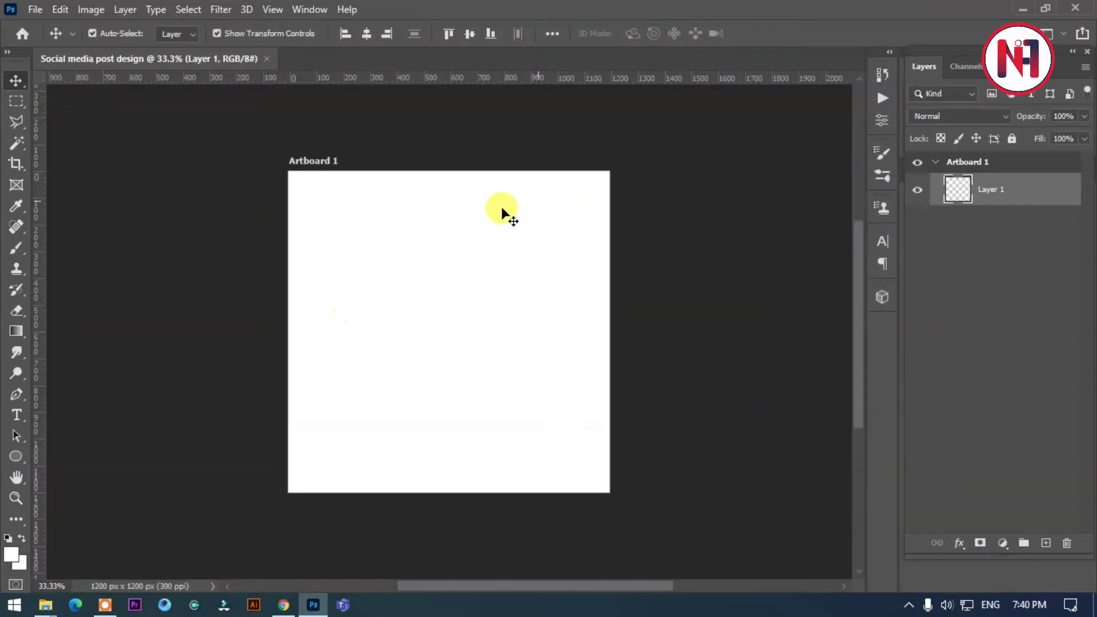
click(22, 457)
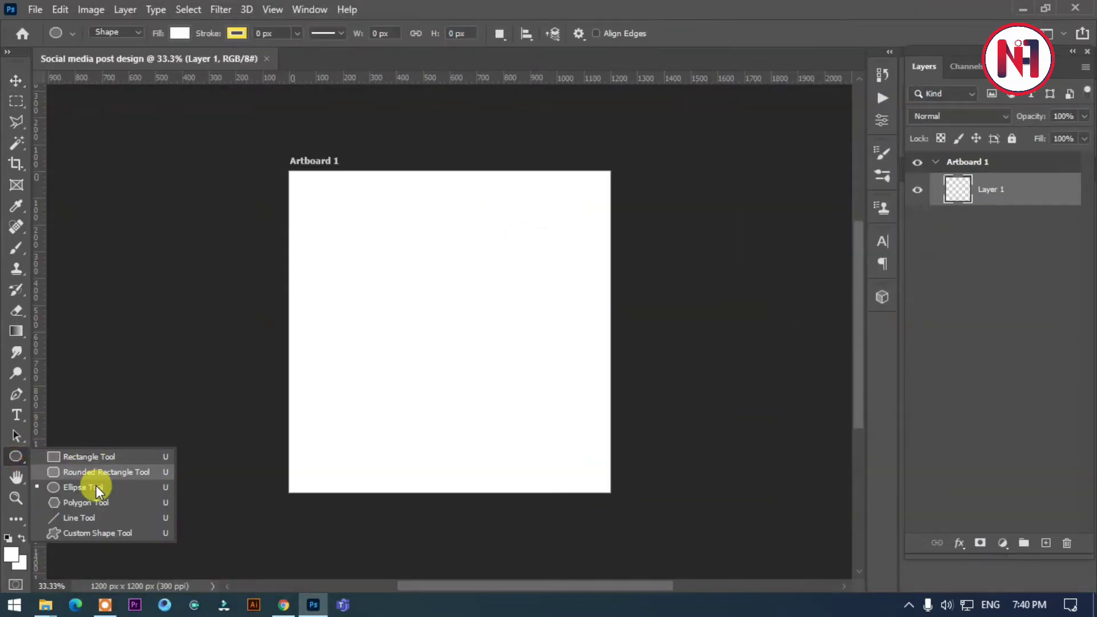
click(105, 486)
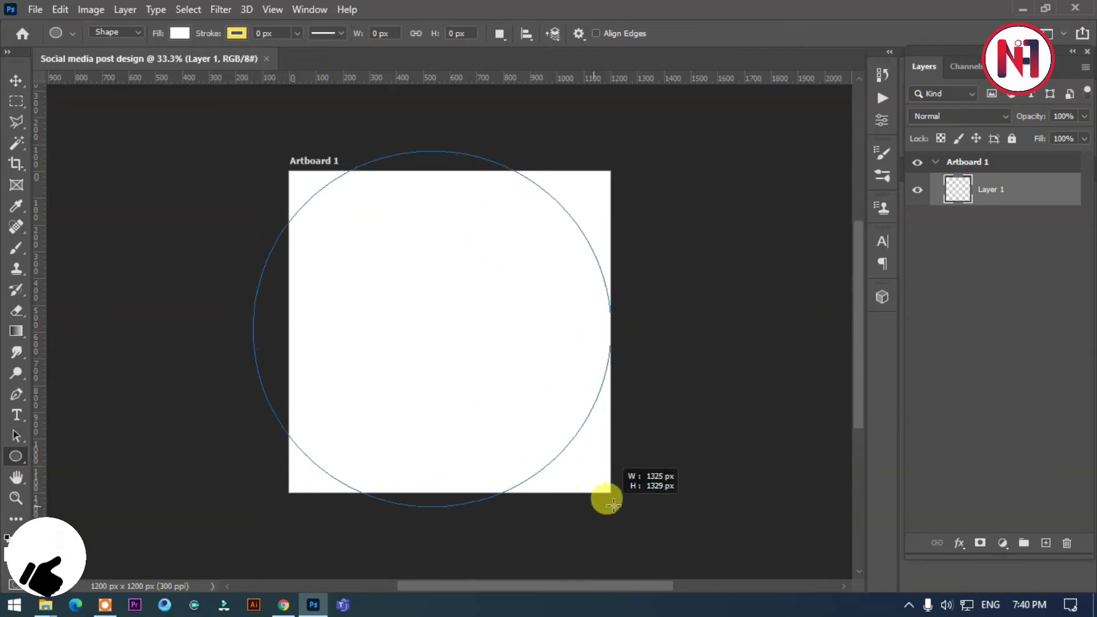
drag(253, 151, 631, 507)
click(748, 236)
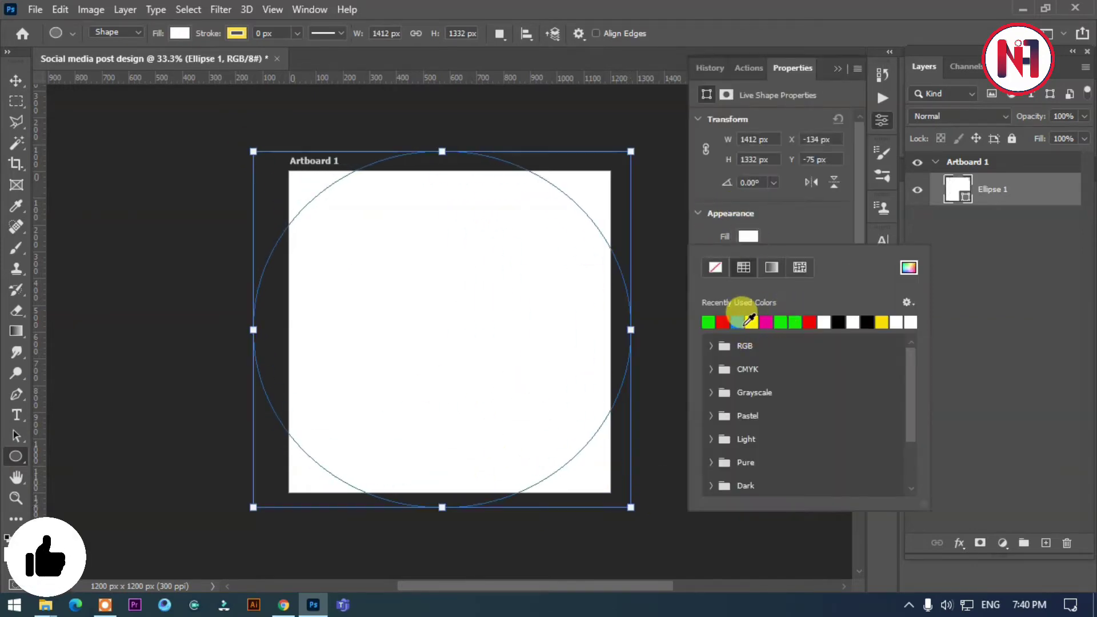
click(738, 322)
Shrink the blue circle to fit inside the artboard and duplicate its layer.
key(ctrl+t)
drag(629, 151, 571, 207)
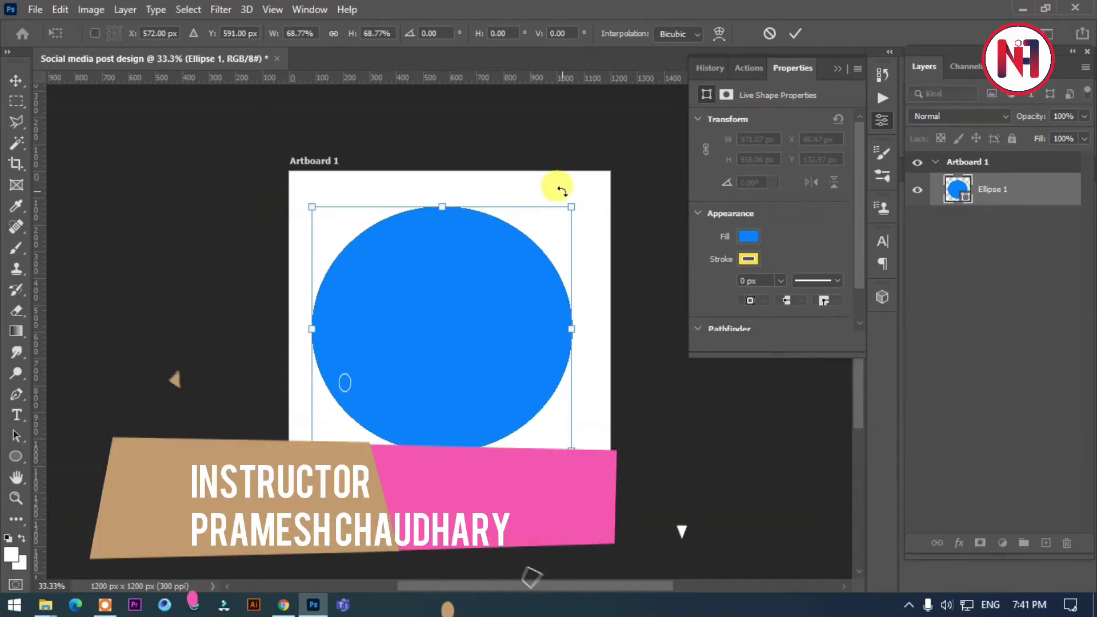
key(Return)
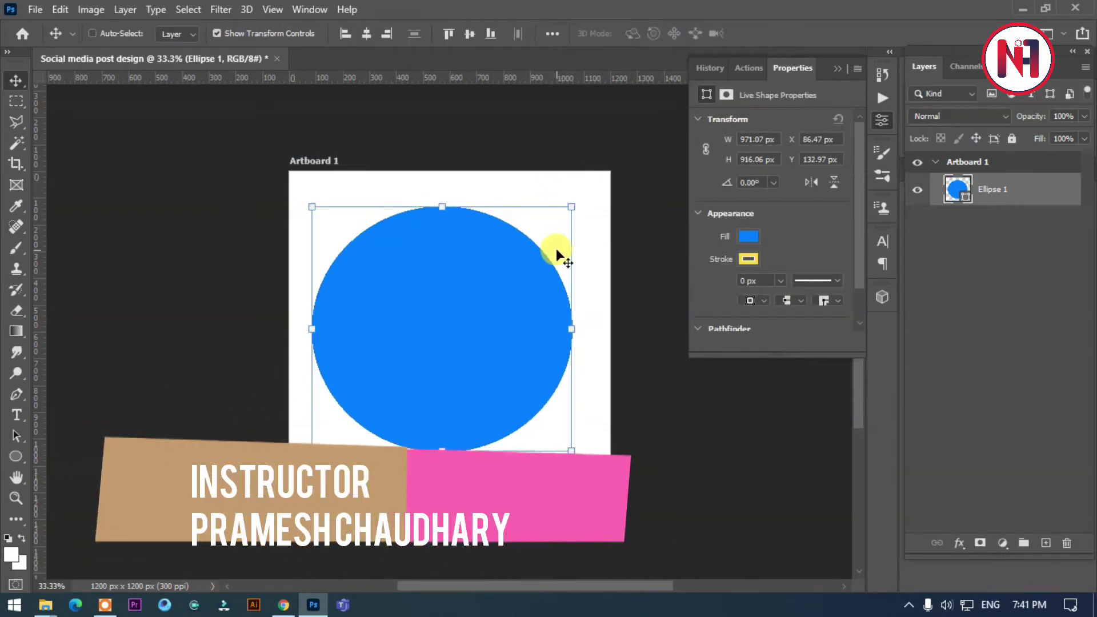
key(ctrl+j)
Enlarge the original Ellipse 1 beyond the artboard and fill it darker blue.
key(ctrl+t)
click(992, 222)
key(ctrl+t)
mouse_move(572, 207)
mouse_down()
mouse_move(635, 155)
mouse_move(707, 132)
mouse_up()
key(Return)
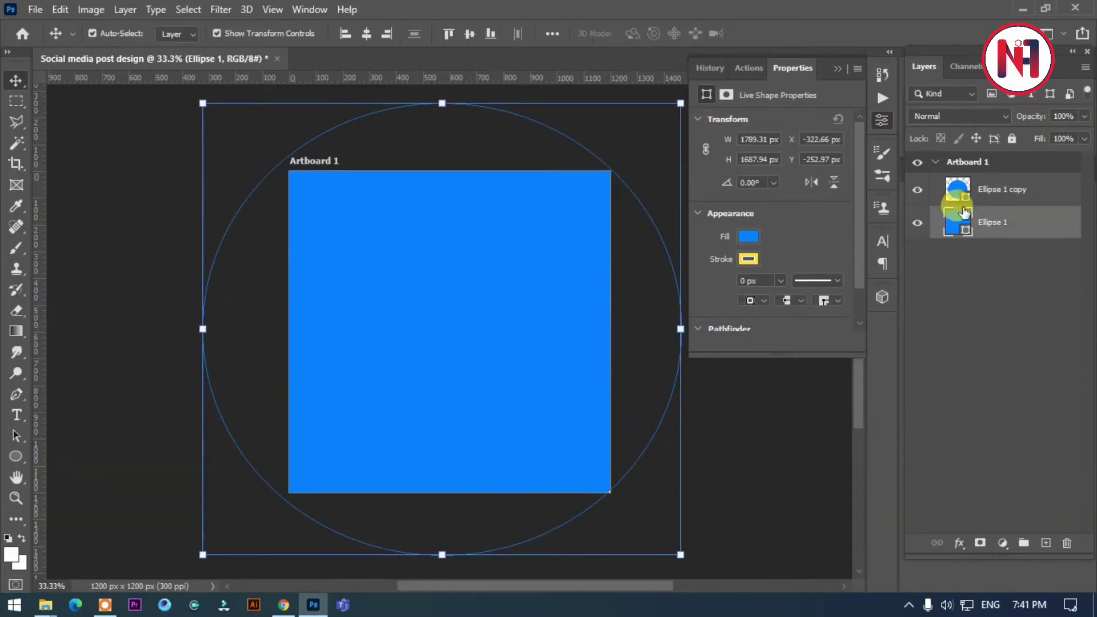
double_click(957, 222)
click(870, 340)
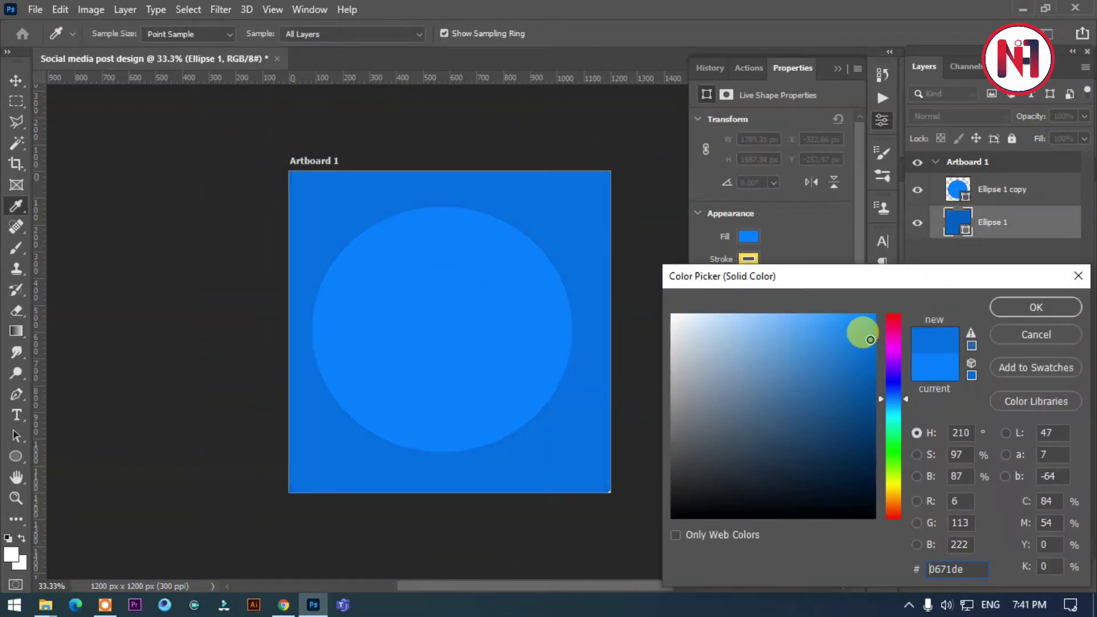
click(1020, 309)
Align Ellipse 1 and Ellipse 1 copy on their centres.
key(v)
click(190, 123)
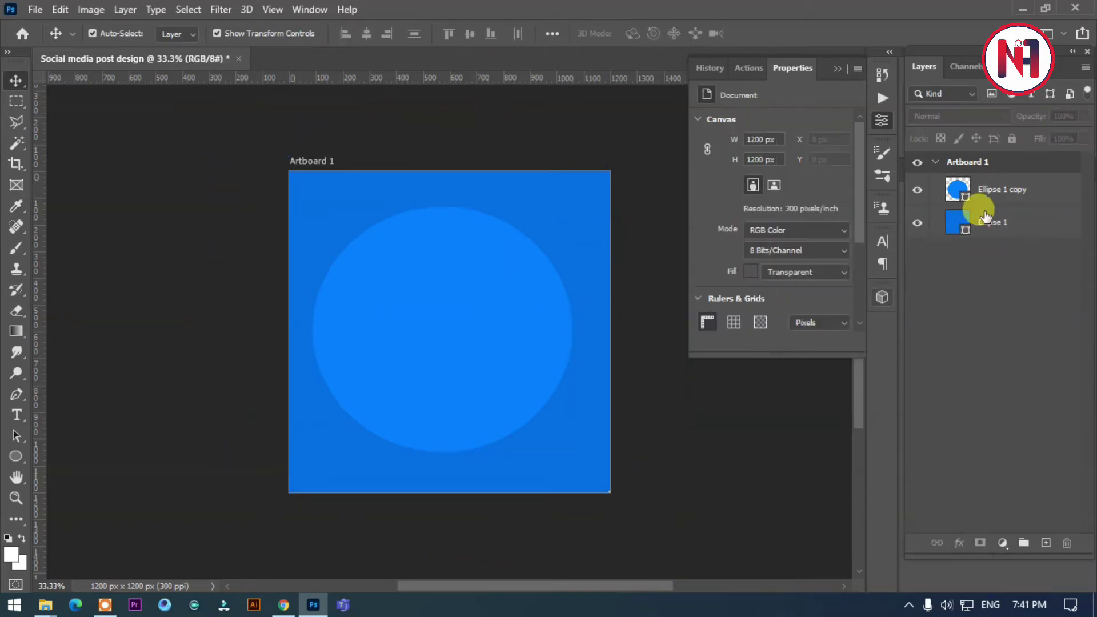
click(986, 216)
shift+click(979, 188)
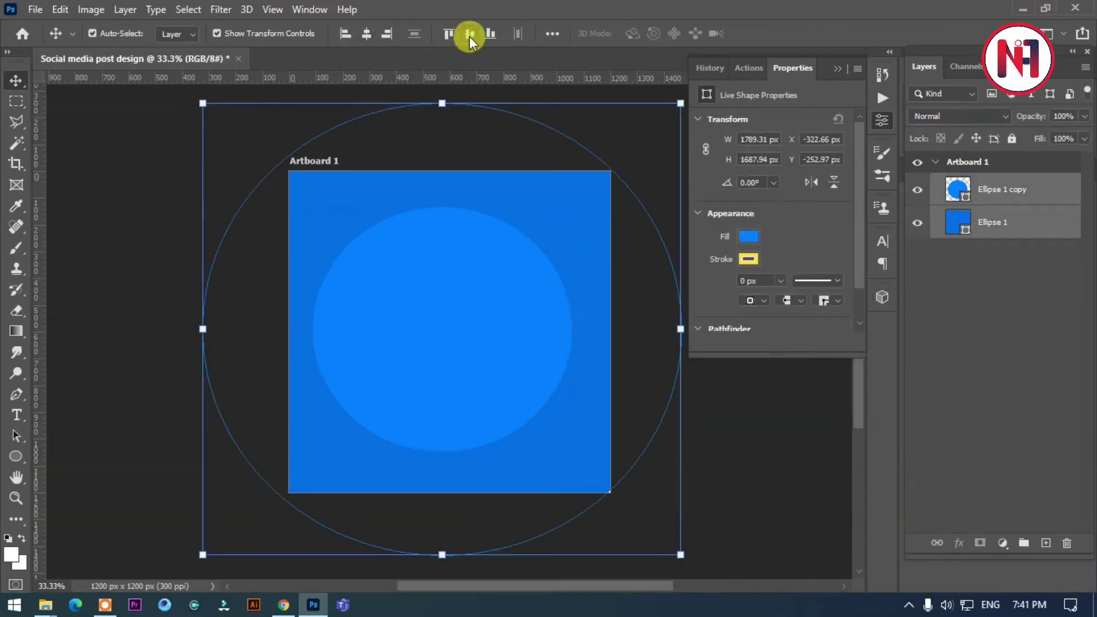
click(89, 211)
click(483, 321)
Give the top circle a drop shadow in sampled artboard blue with spread 24.
click(960, 542)
click(848, 260)
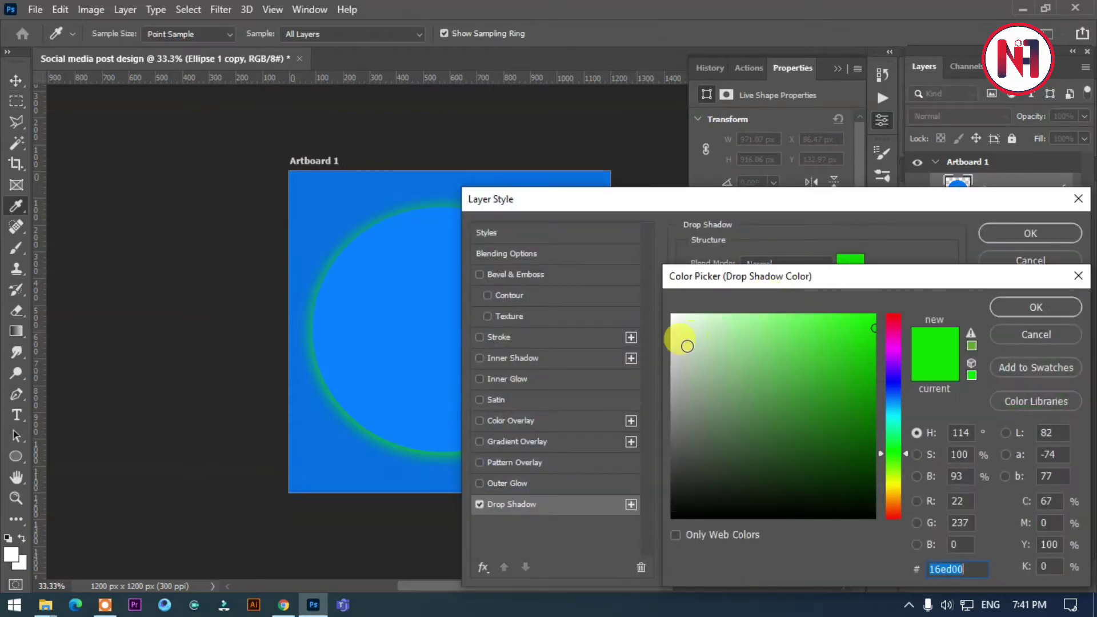
drag(678, 337, 634, 268)
click(1034, 307)
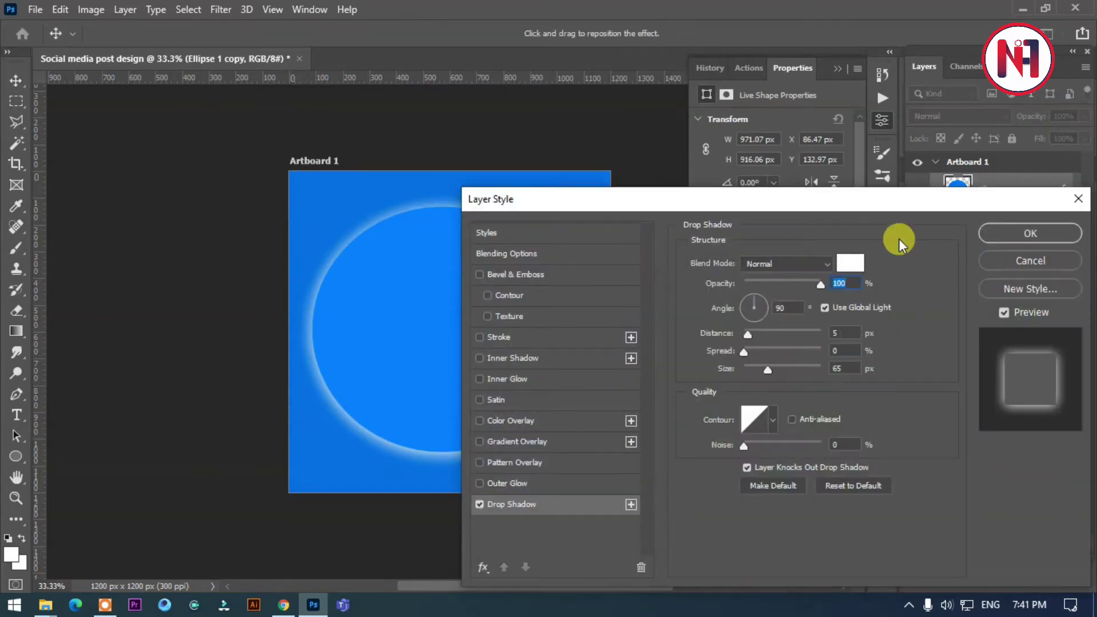
click(853, 262)
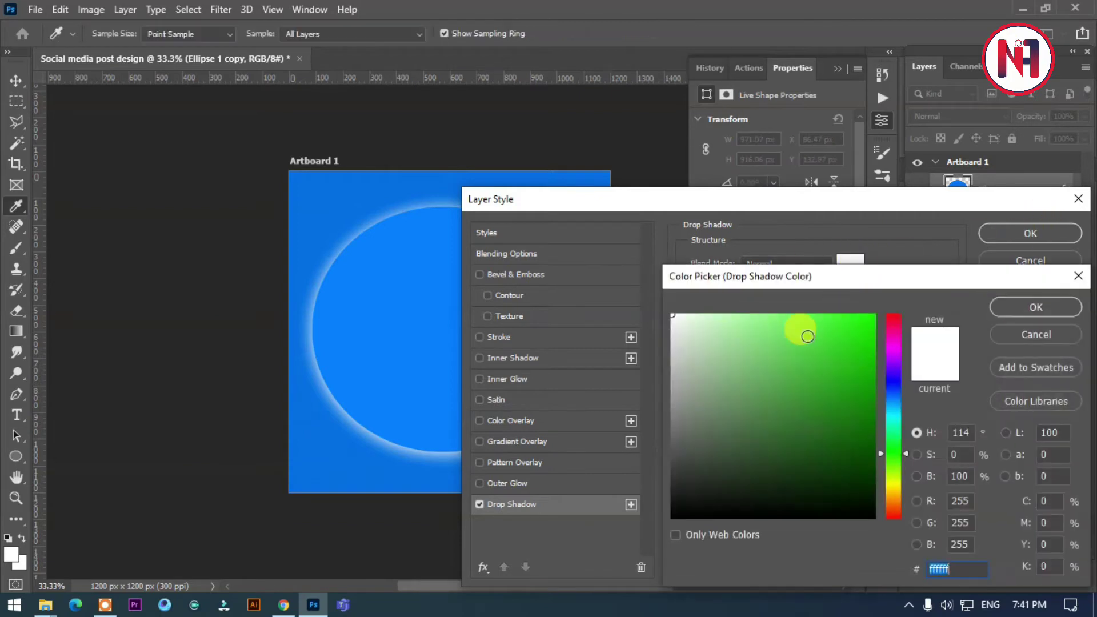
click(335, 168)
click(384, 239)
click(1034, 307)
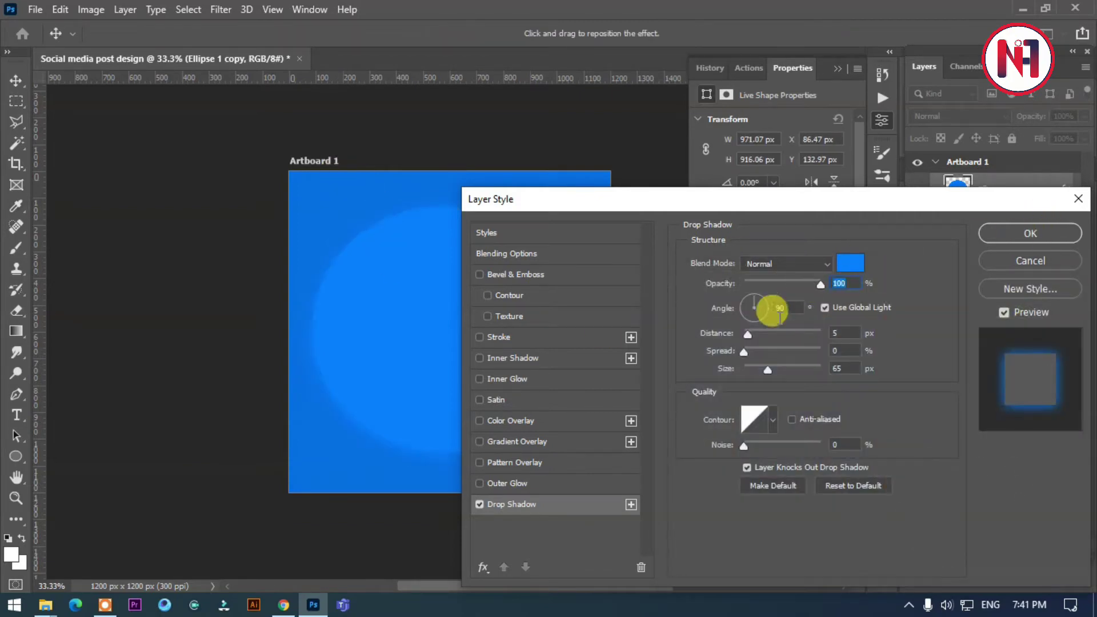
mouse_move(744, 352)
mouse_down()
mouse_move(763, 352)
mouse_move(669, 302)
mouse_up()
click(1019, 227)
Change the top circle's fill colour to white.
double_click(958, 189)
click(1035, 307)
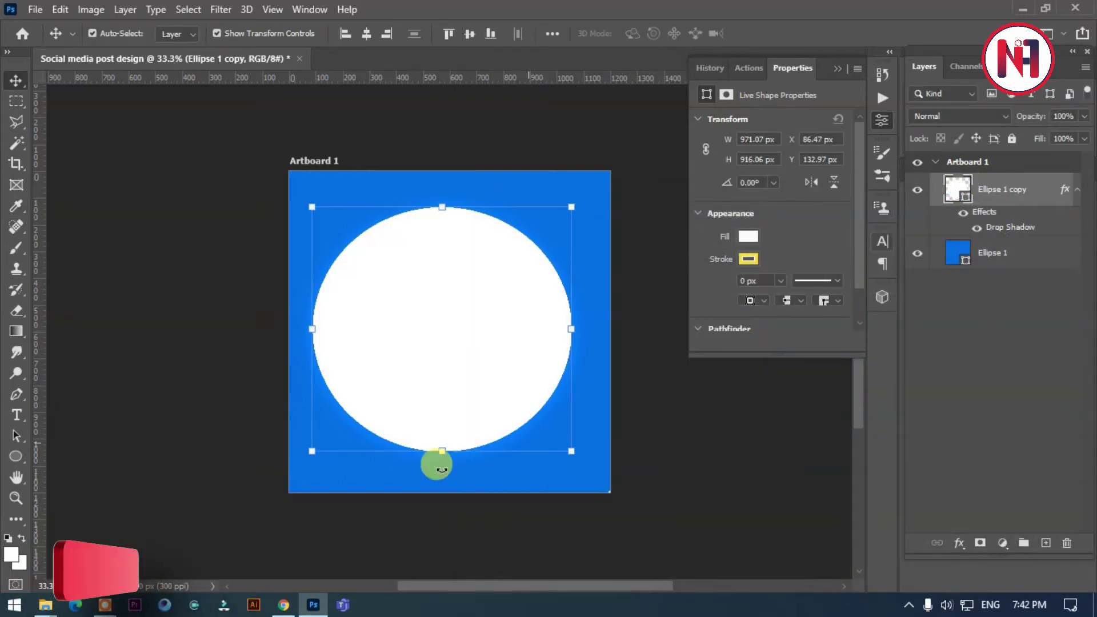
click(257, 565)
Place the face-mask PNG into the design, scaled down inside the white circle.
mouse_move(252, 196)
mouse_down()
mouse_move(308, 610)
mouse_move(440, 334)
mouse_up()
drag(609, 171, 537, 229)
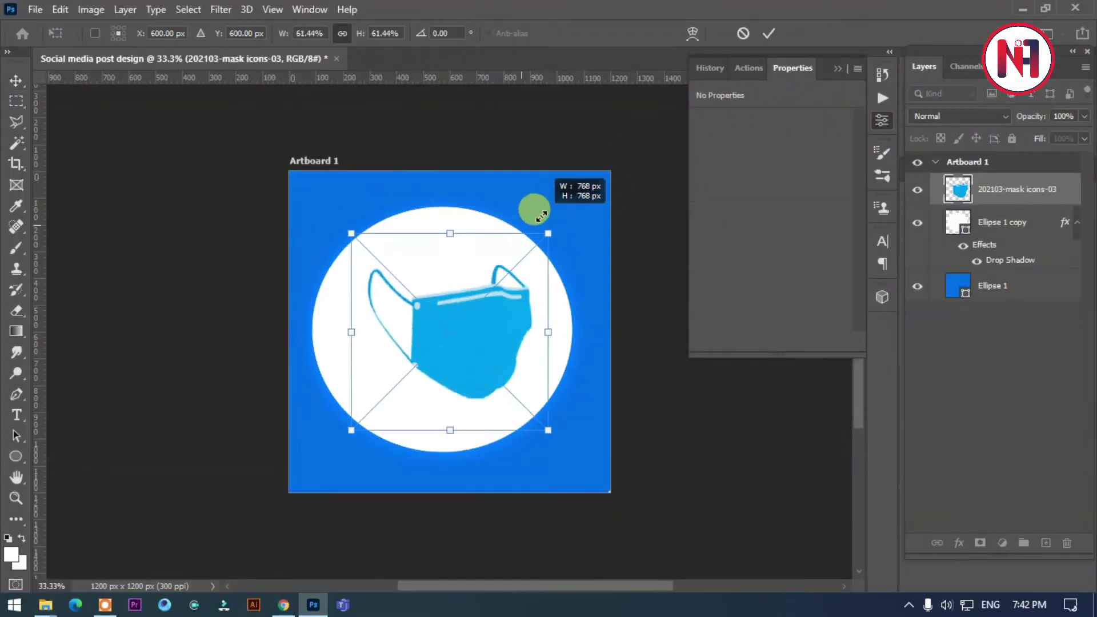
drag(477, 331, 455, 328)
key(Return)
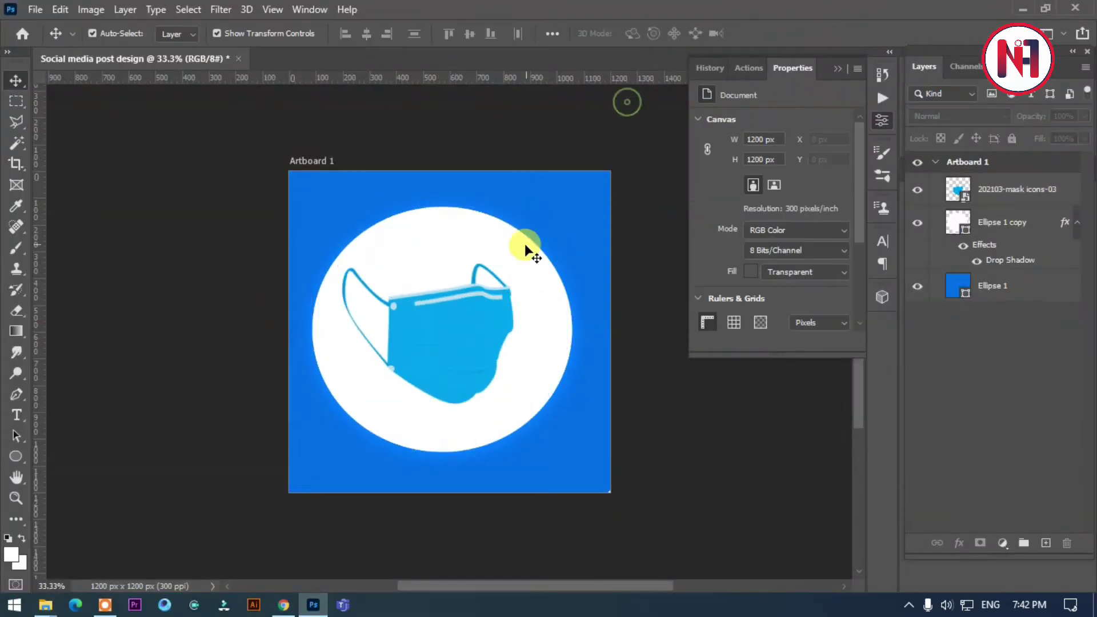
Shrink the white circle slightly and nudge the mask right and down.
click(525, 243)
drag(571, 206, 562, 220)
key(Return)
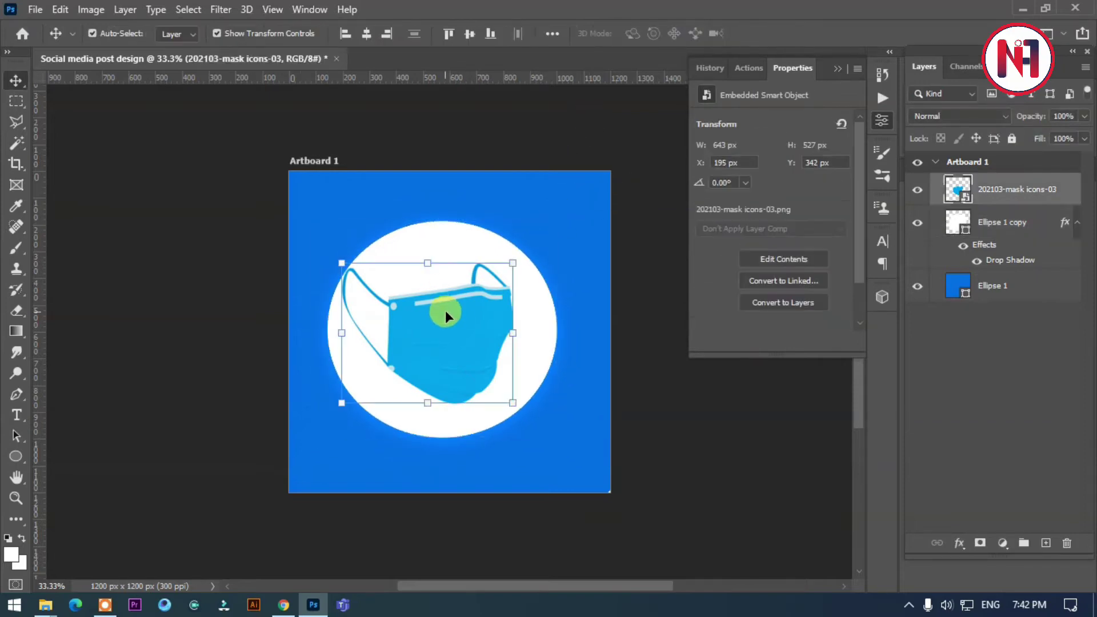
drag(445, 311, 451, 316)
Move the white circle and mask up together, shifting the mask slightly left.
click(657, 235)
click(1017, 239)
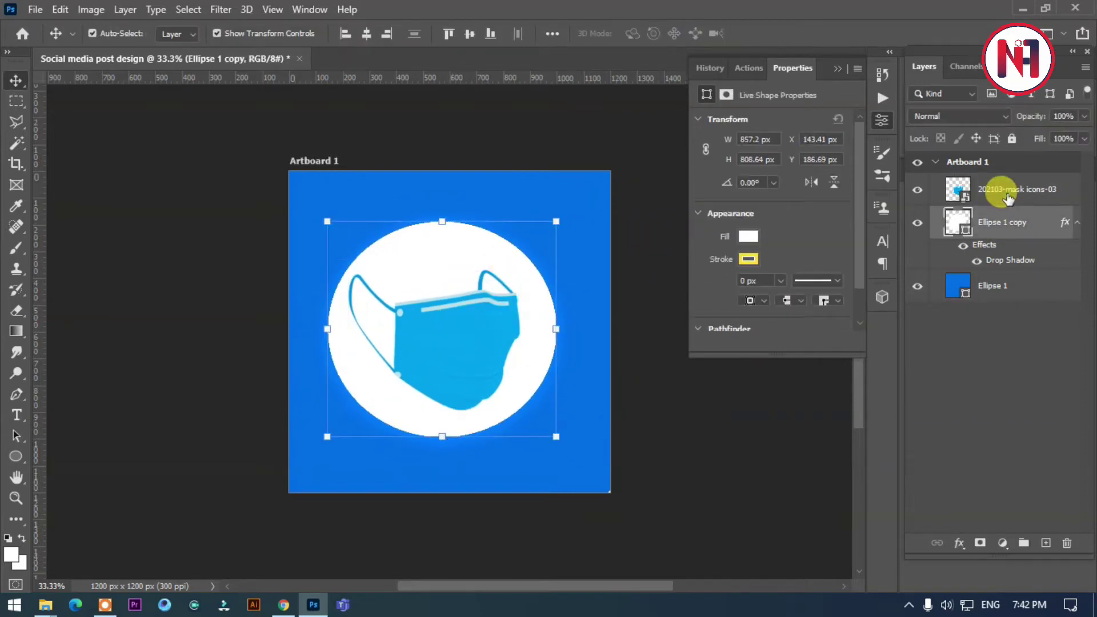
shift+click(1016, 189)
drag(460, 260, 463, 249)
drag(483, 317, 479, 318)
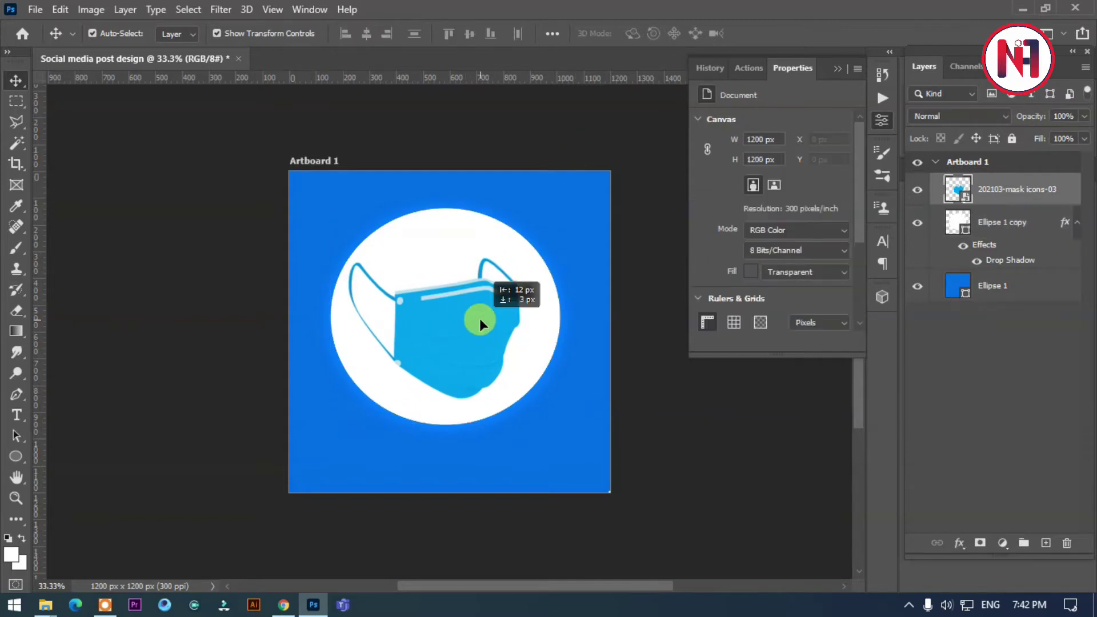
Try an Inner Shadow with Normal blending on the white circle, then disable it.
click(421, 232)
click(959, 543)
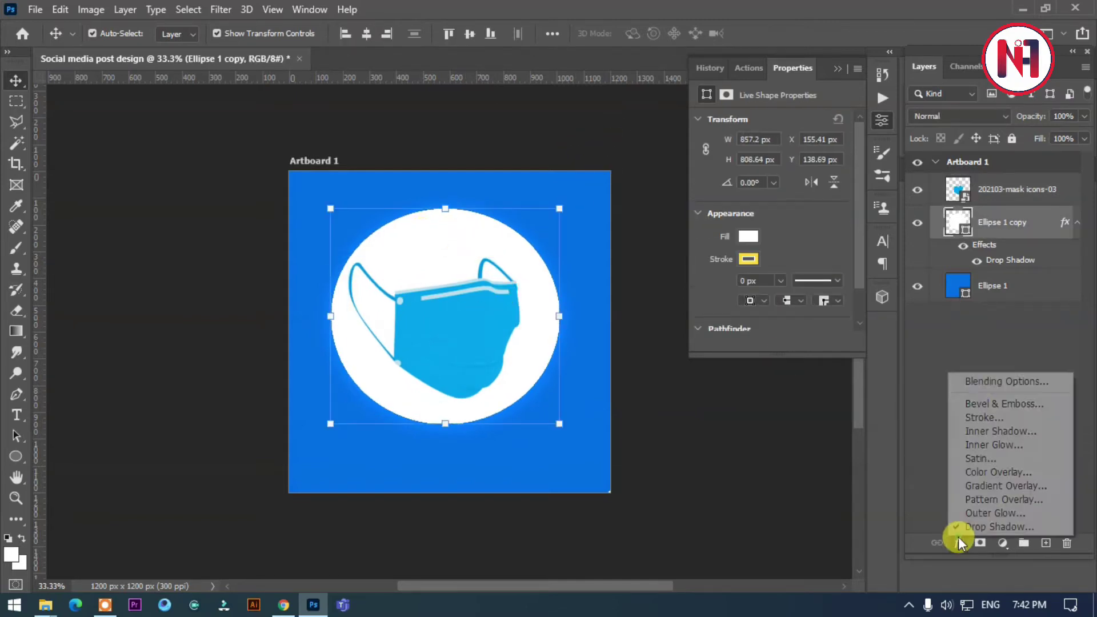
click(992, 433)
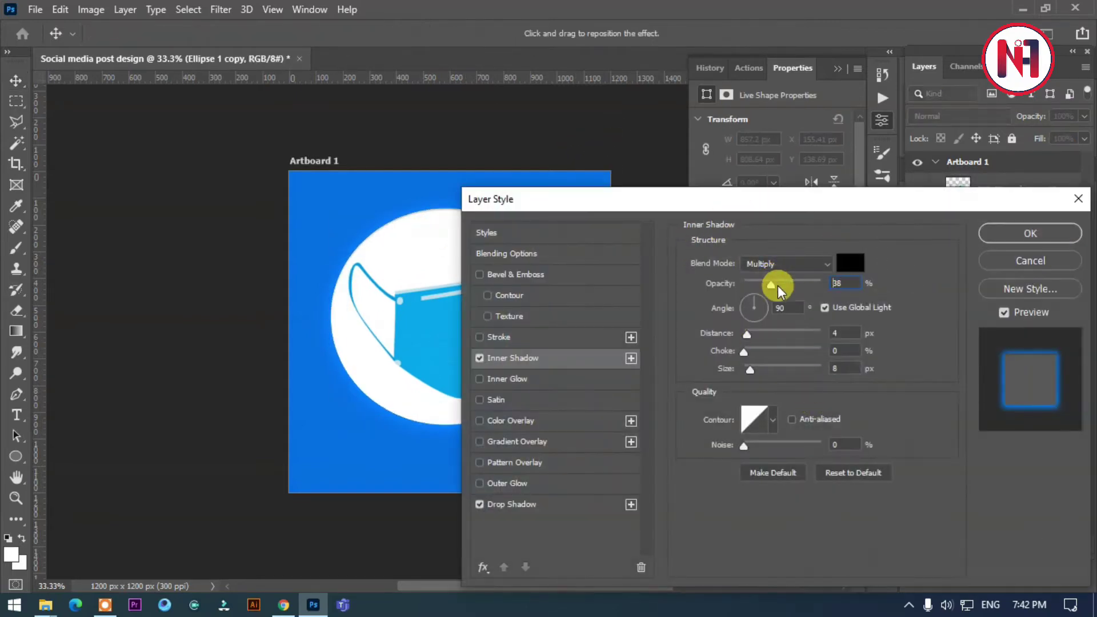
click(814, 263)
click(765, 205)
click(806, 264)
click(793, 206)
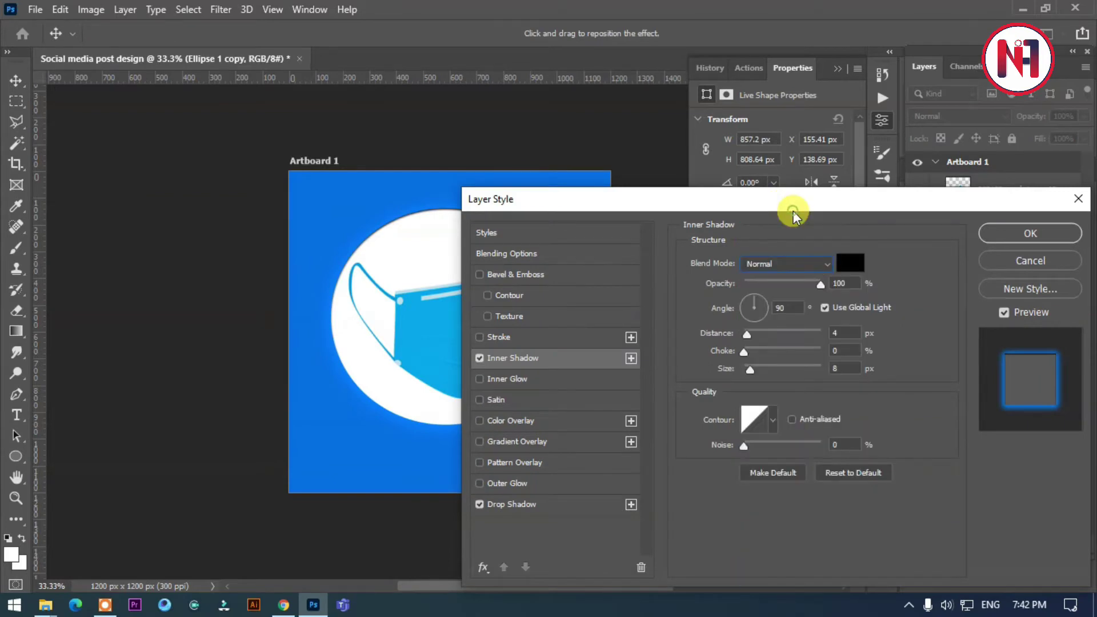
click(479, 358)
Add an Inner Glow in sampled blue, size 174 px, 100% opacity, Normal blending.
click(480, 378)
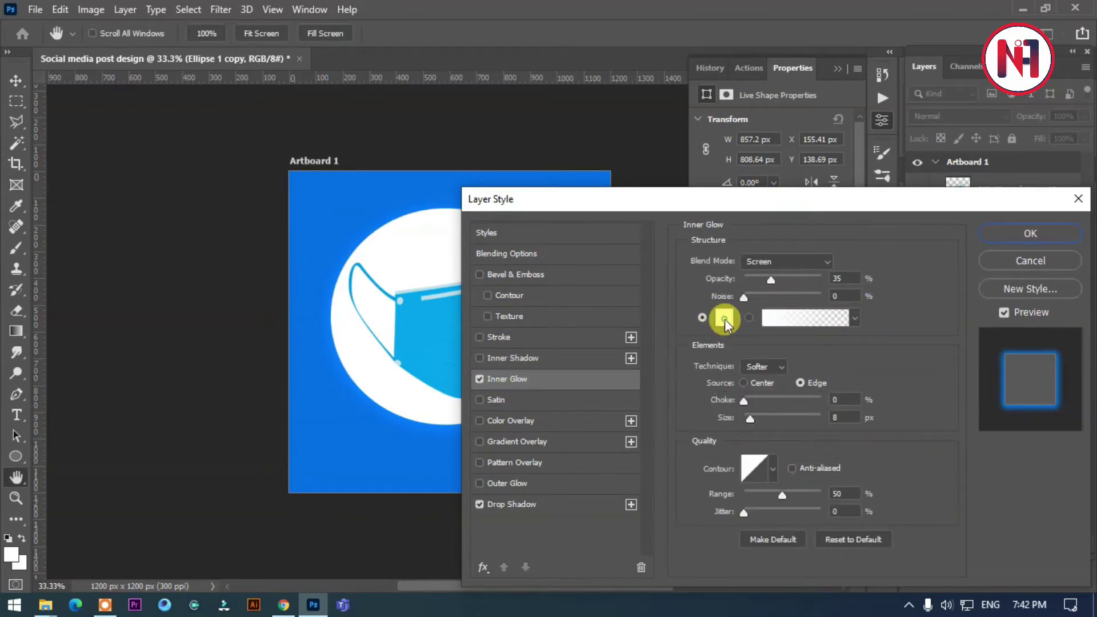
click(725, 319)
click(408, 323)
click(1043, 306)
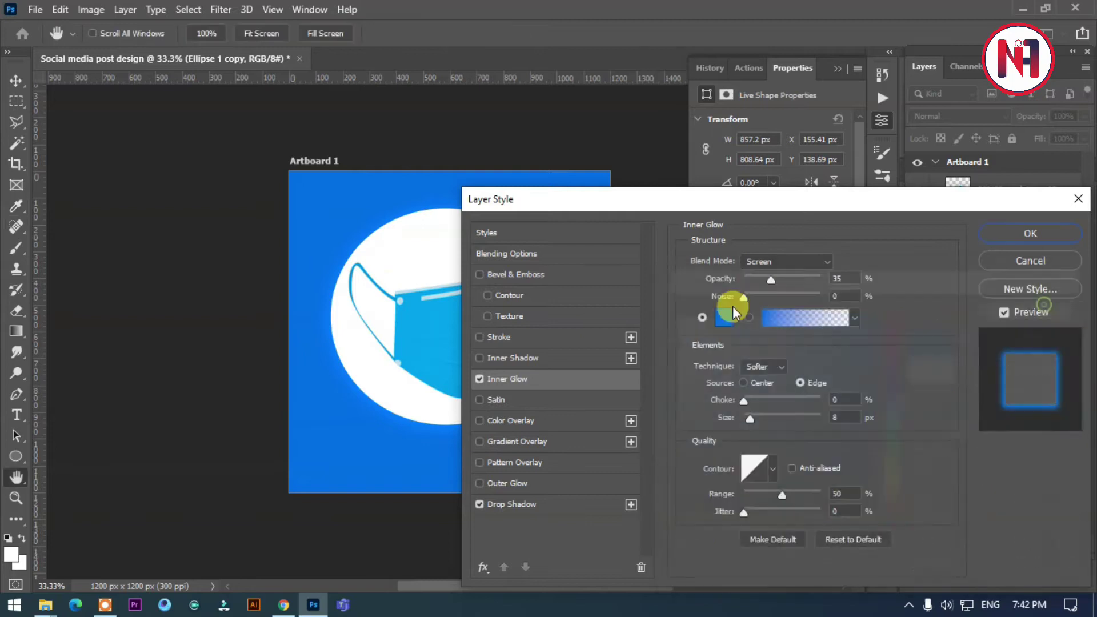
mouse_move(751, 420)
mouse_down()
mouse_move(829, 426)
mouse_move(800, 419)
mouse_up()
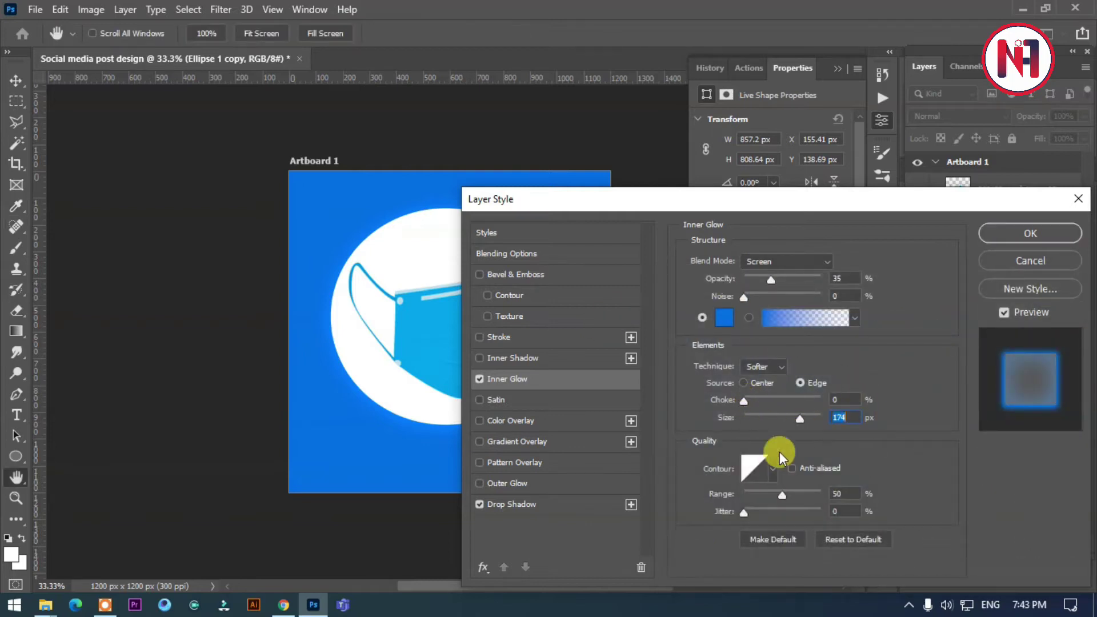
drag(756, 277, 854, 276)
click(786, 261)
click(765, 299)
Set the inner glow gradient to a cyan preset from the Blues group.
mouse_move(899, 200)
mouse_down()
mouse_move(820, 405)
mouse_move(941, 183)
mouse_up()
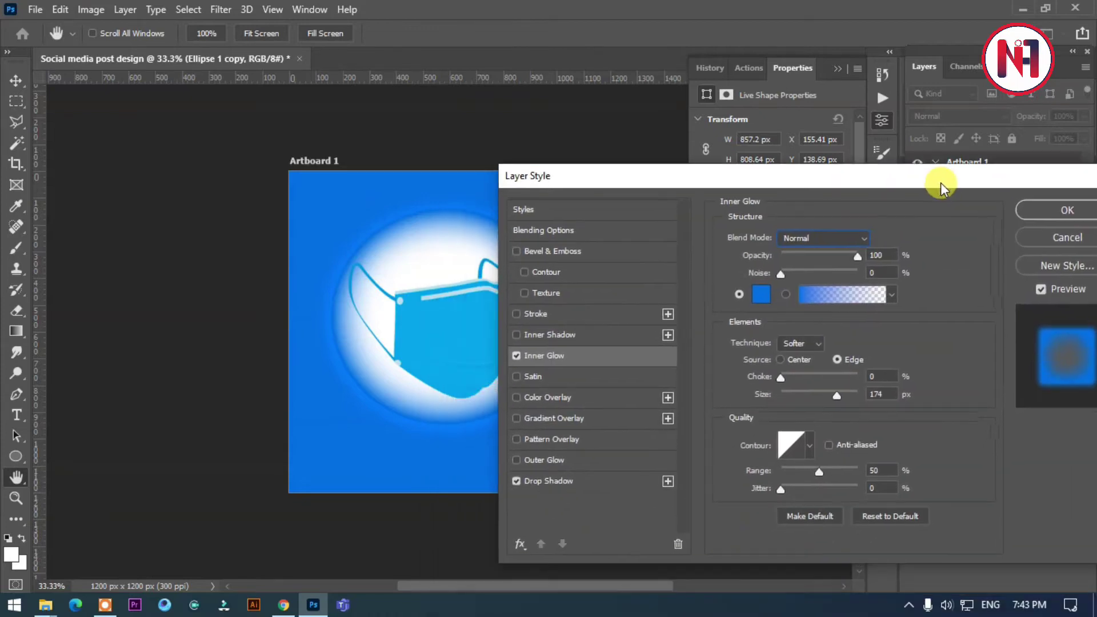
drag(873, 181, 878, 158)
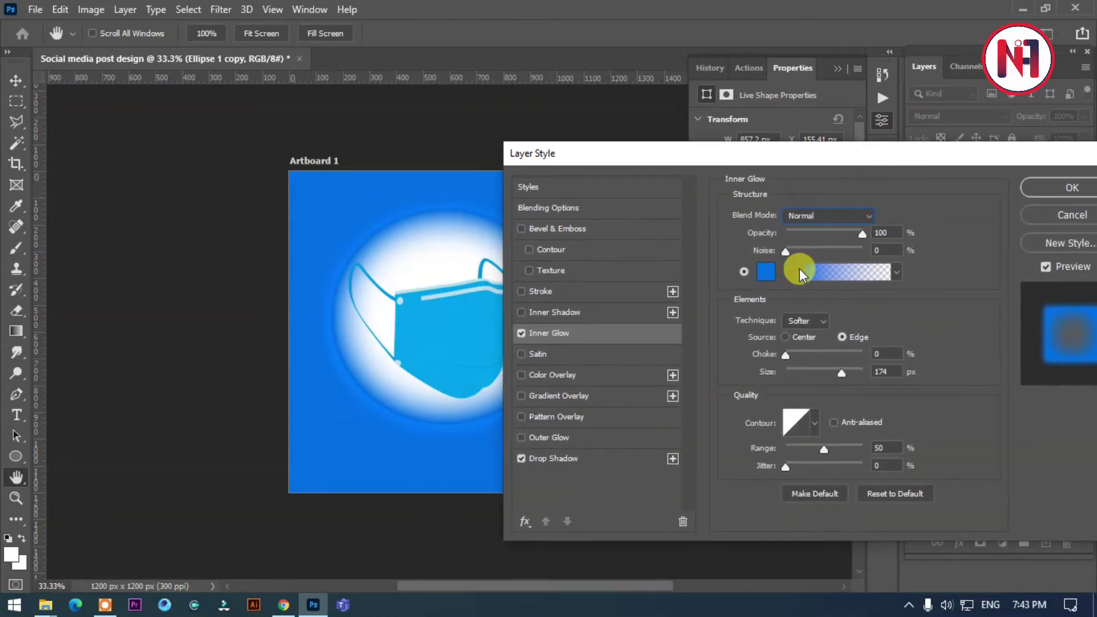
click(896, 272)
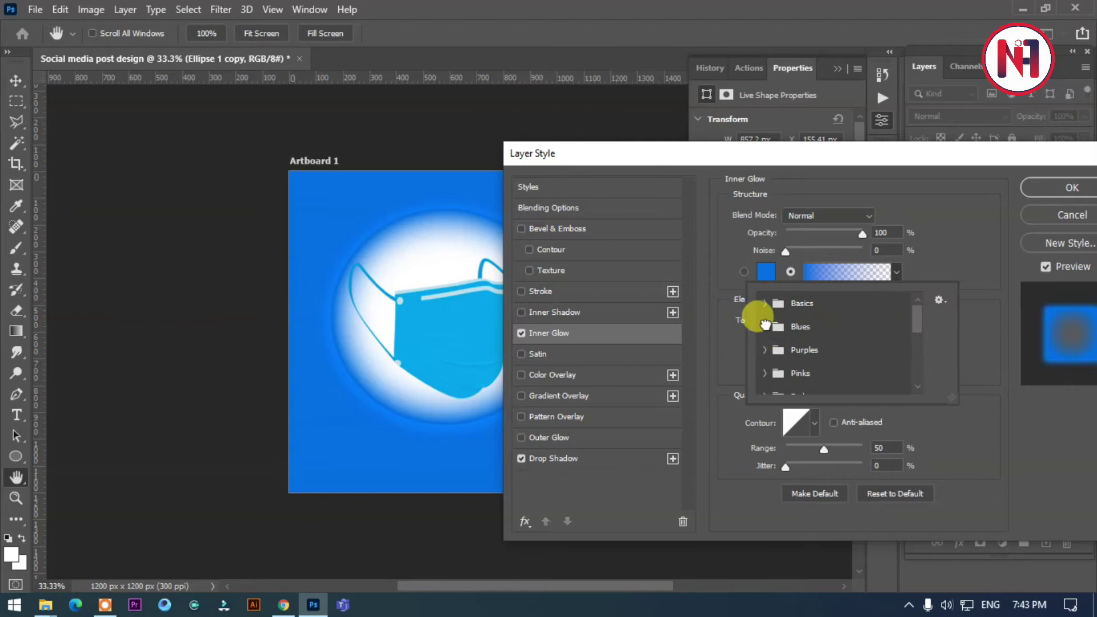
click(765, 325)
click(828, 294)
click(831, 273)
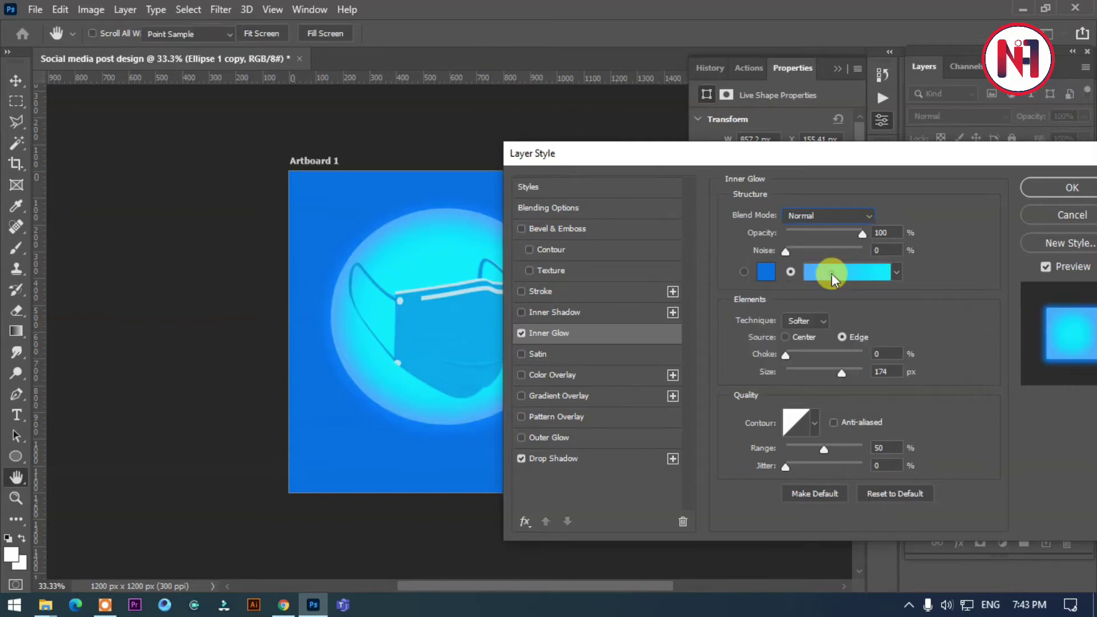
Edit the glow gradient stops to saturated blue and white in the Gradient Editor.
double_click(968, 308)
click(351, 183)
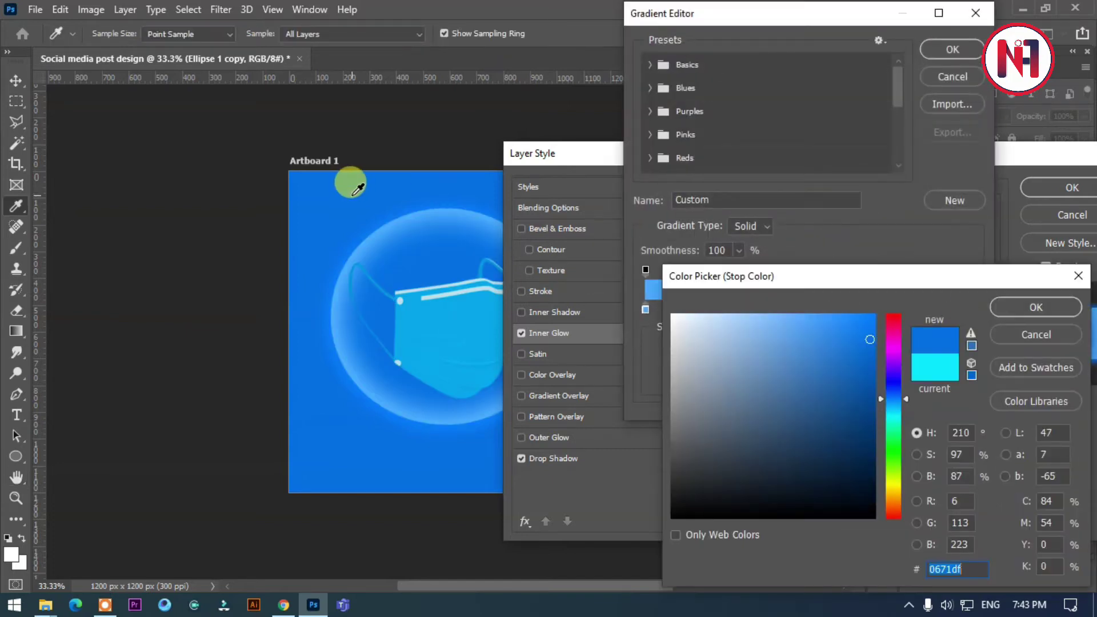
drag(868, 340, 895, 297)
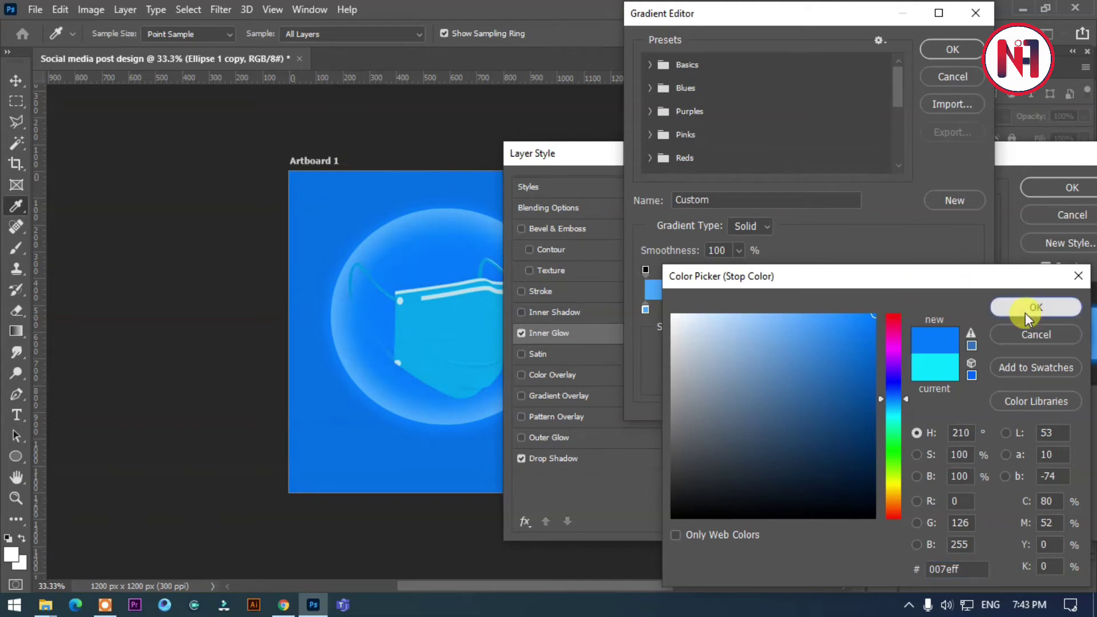
click(1036, 307)
double_click(647, 308)
click(441, 297)
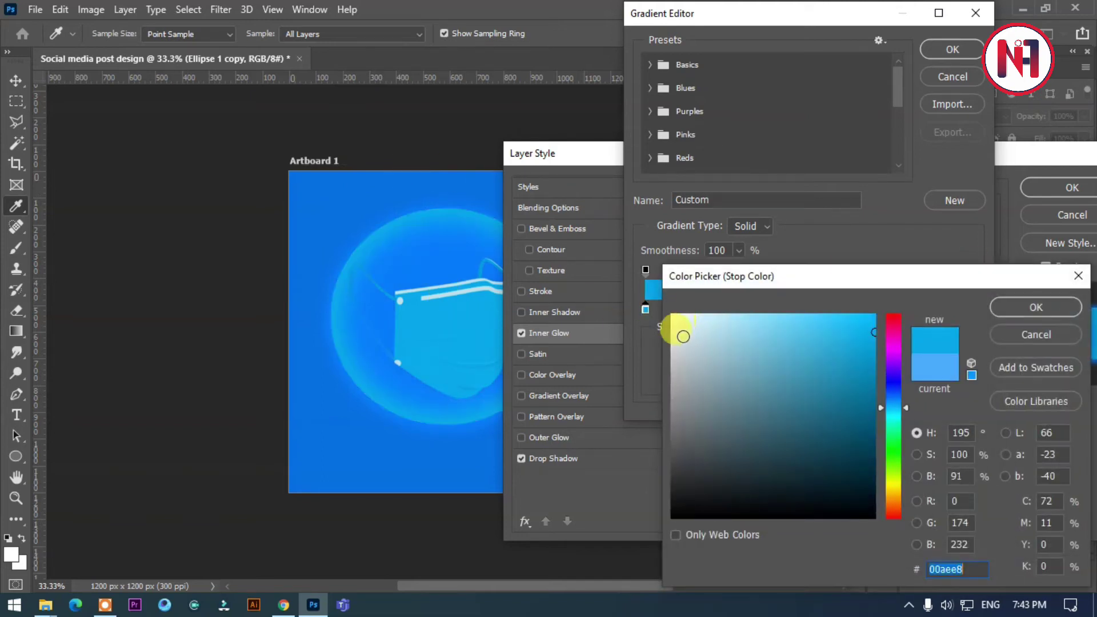
drag(684, 337, 658, 515)
drag(702, 417, 655, 271)
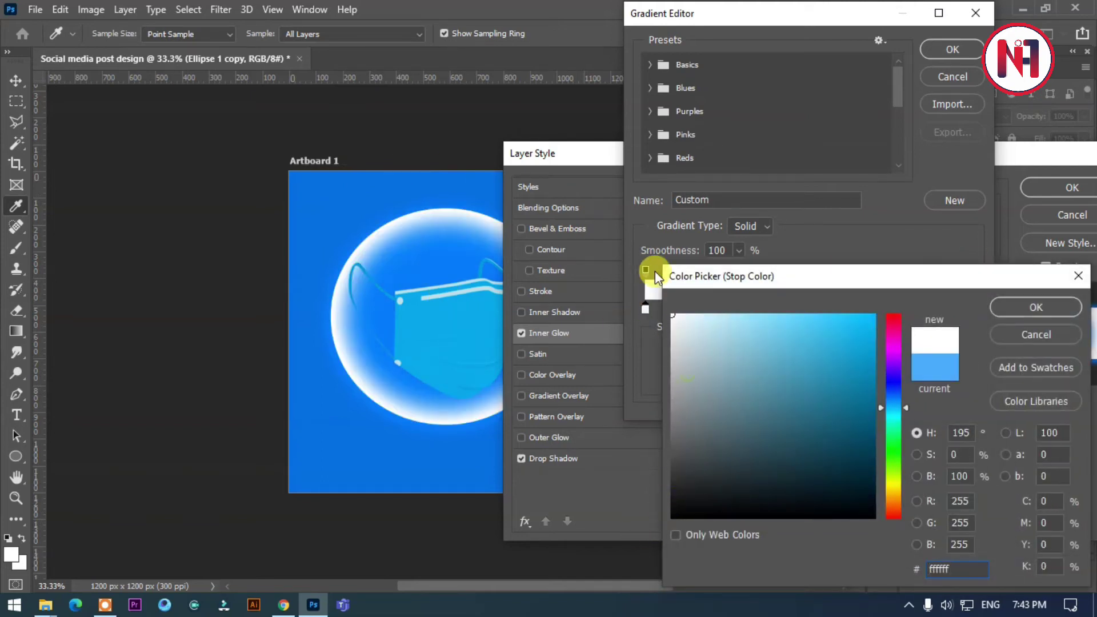
click(1019, 310)
click(955, 50)
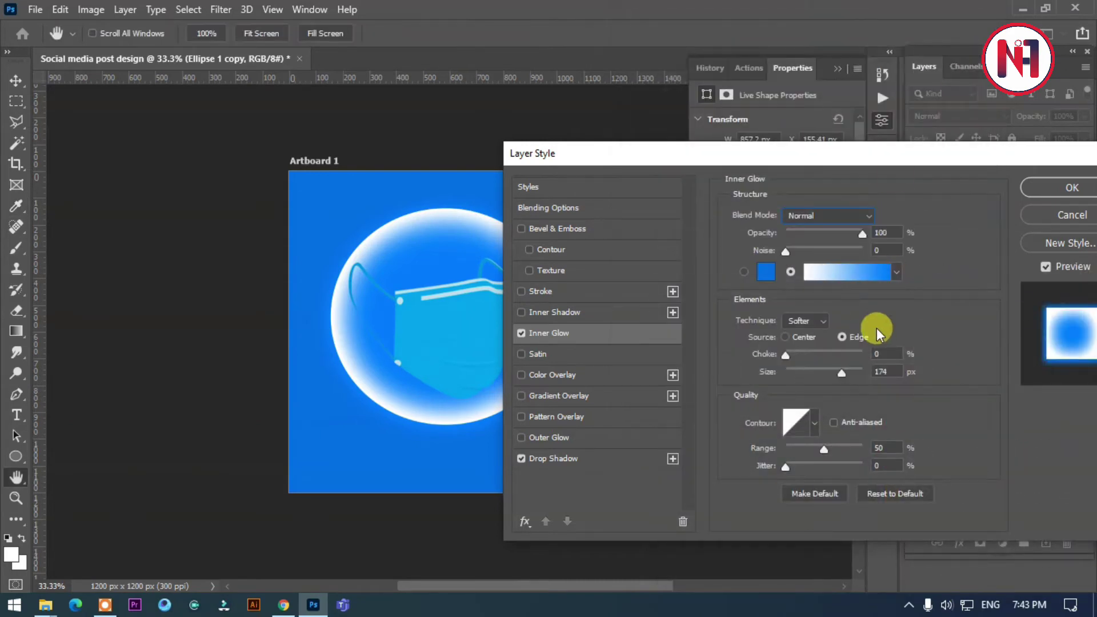
Lower the inner glow opacity to 43% and apply the layer style.
click(896, 272)
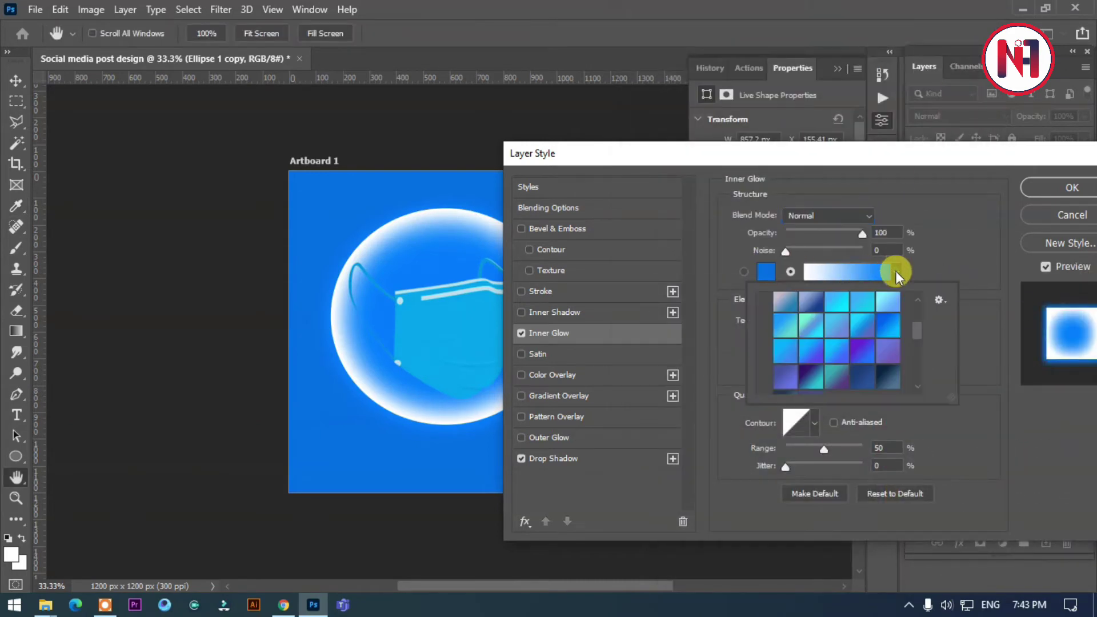
click(870, 238)
mouse_move(862, 234)
mouse_down()
mouse_move(806, 236)
mouse_move(820, 235)
mouse_up()
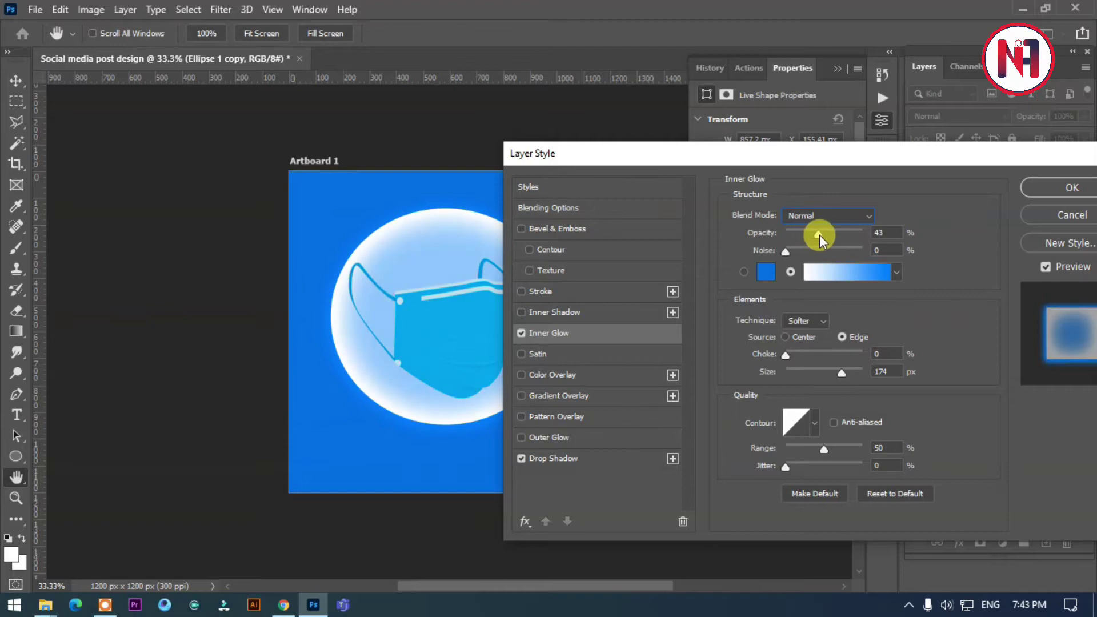
key(Return)
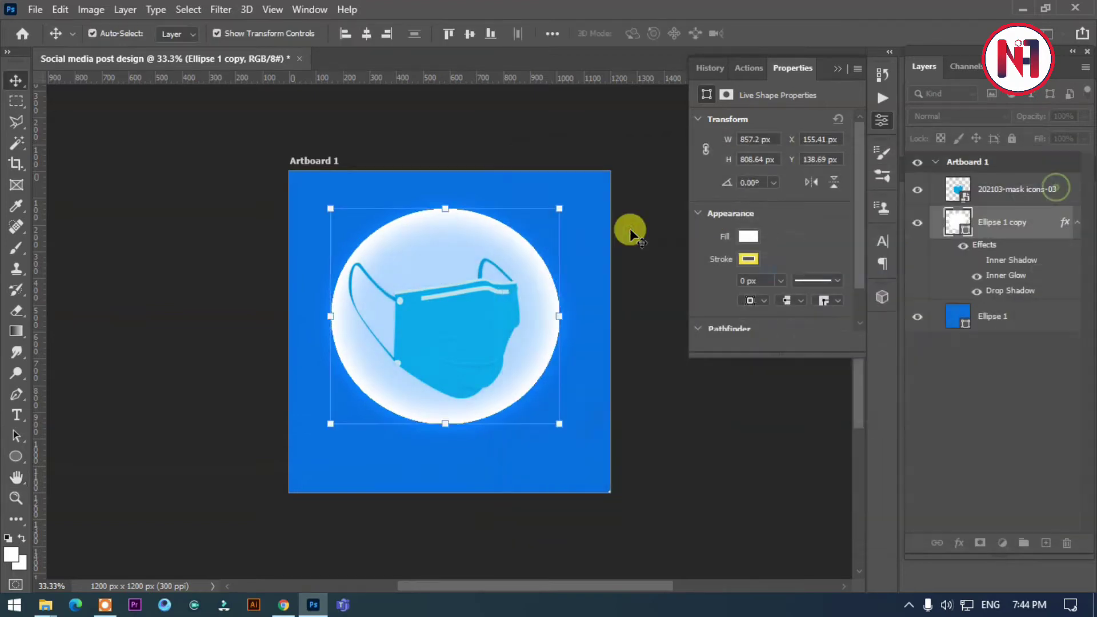
click(657, 423)
Add white WEARMASK text in LEMON MILK at the bottom-left of the artboard.
key(t)
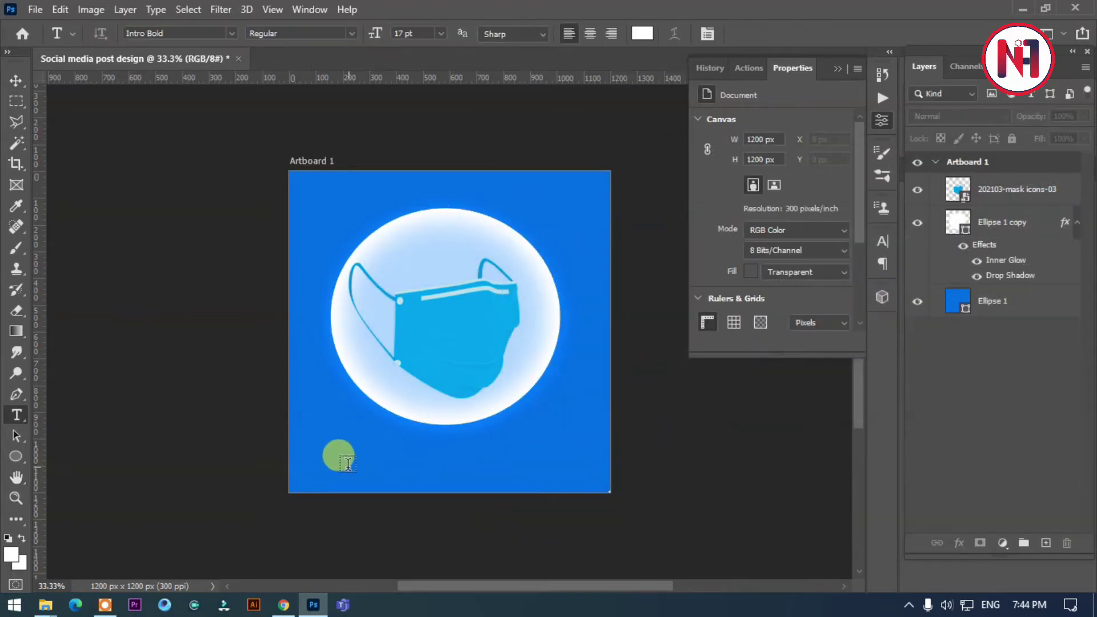
click(231, 34)
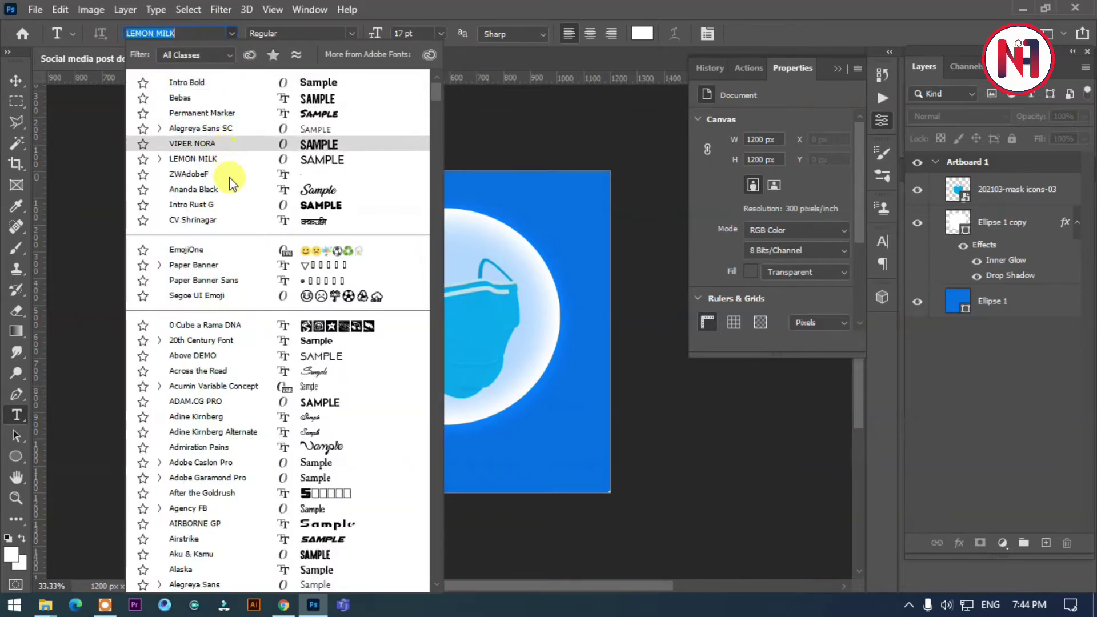
click(227, 162)
click(357, 467)
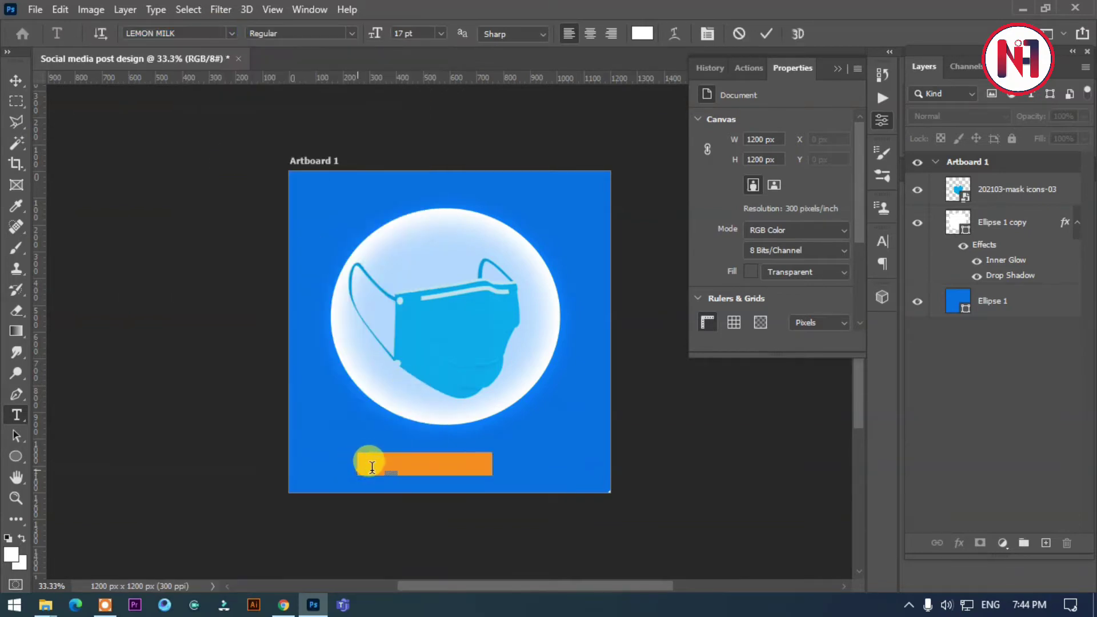
text(WEARM)
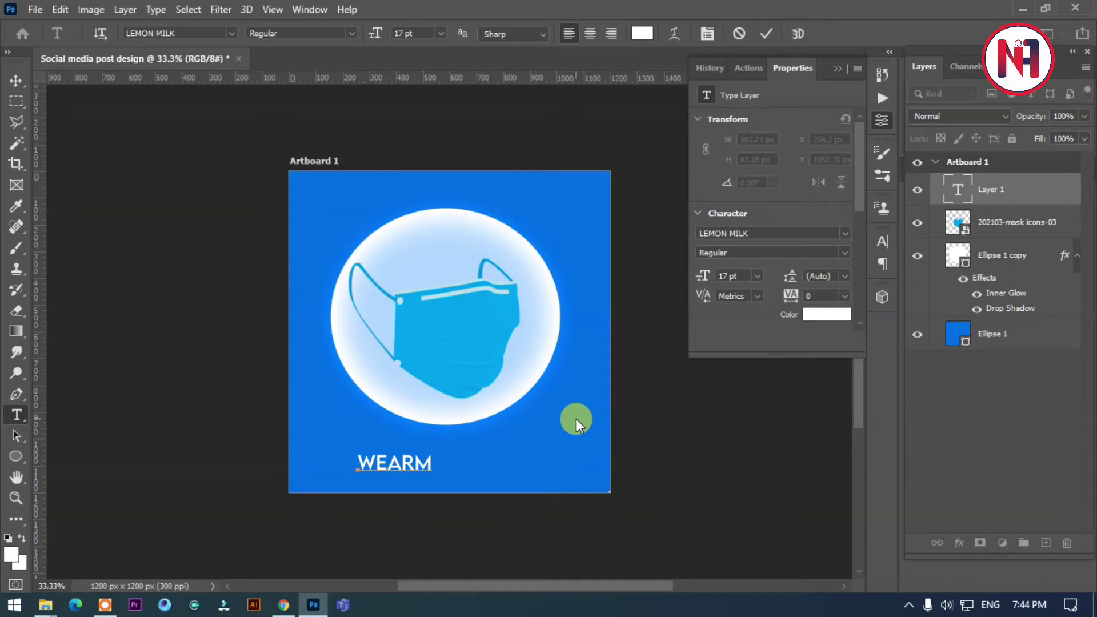
text(ASK)
key(ctrl+a)
mouse_move(506, 488)
mouse_down()
mouse_move(539, 363)
mouse_move(489, 496)
mouse_move(425, 519)
mouse_up()
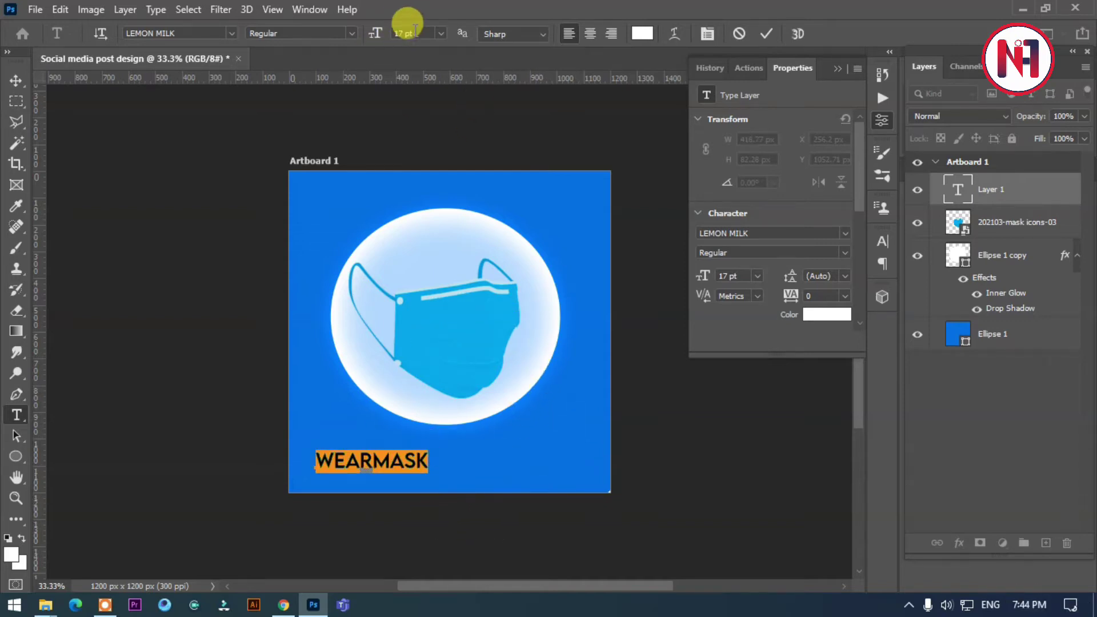
click(16, 80)
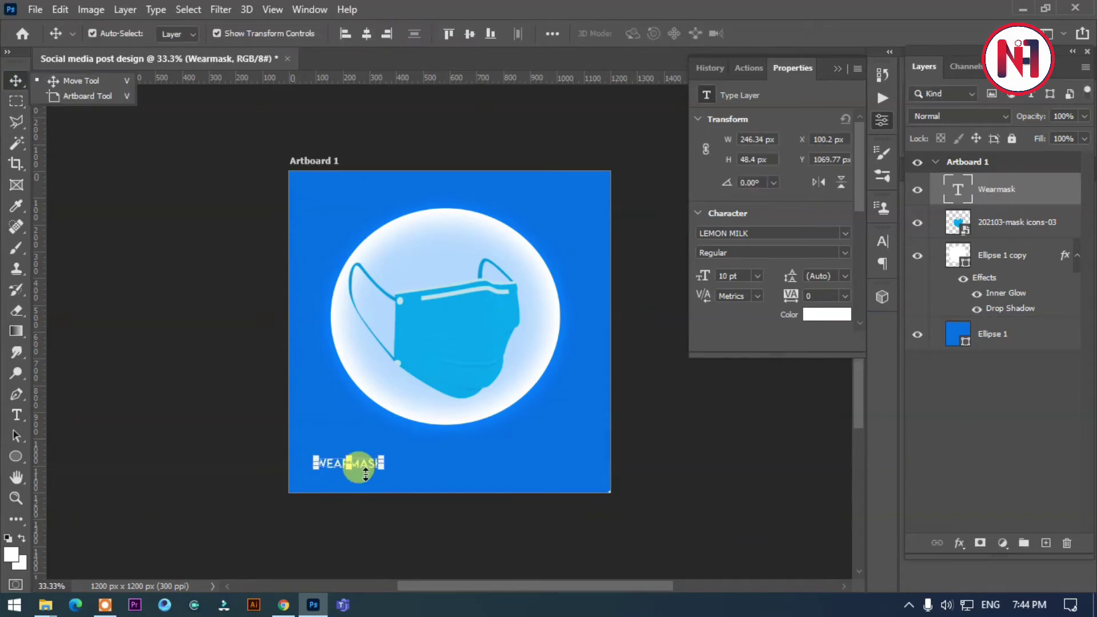
scroll(351, 488, up, 2)
scroll(351, 488, up, 1)
drag(372, 431, 376, 431)
Prefix the text with '#' so it reads #WEARMASK.
key(t)
click(275, 426)
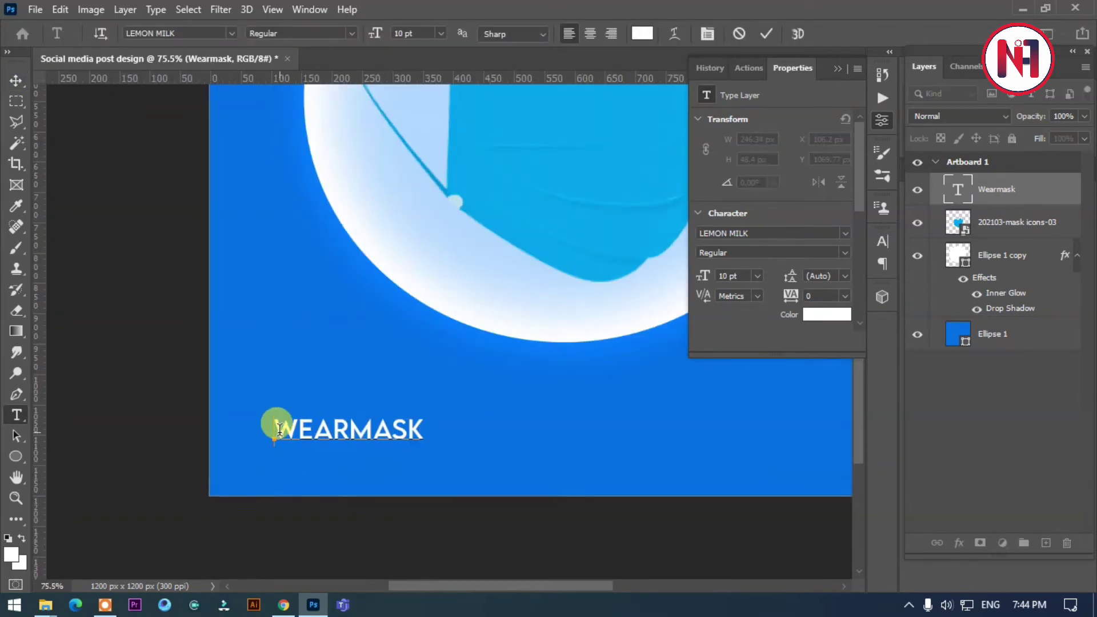
text(#)
key(ctrl+Return)
Alt-drag a copy of #WEARMASK to the bottom-right of the artboard.
key(v)
click(787, 88)
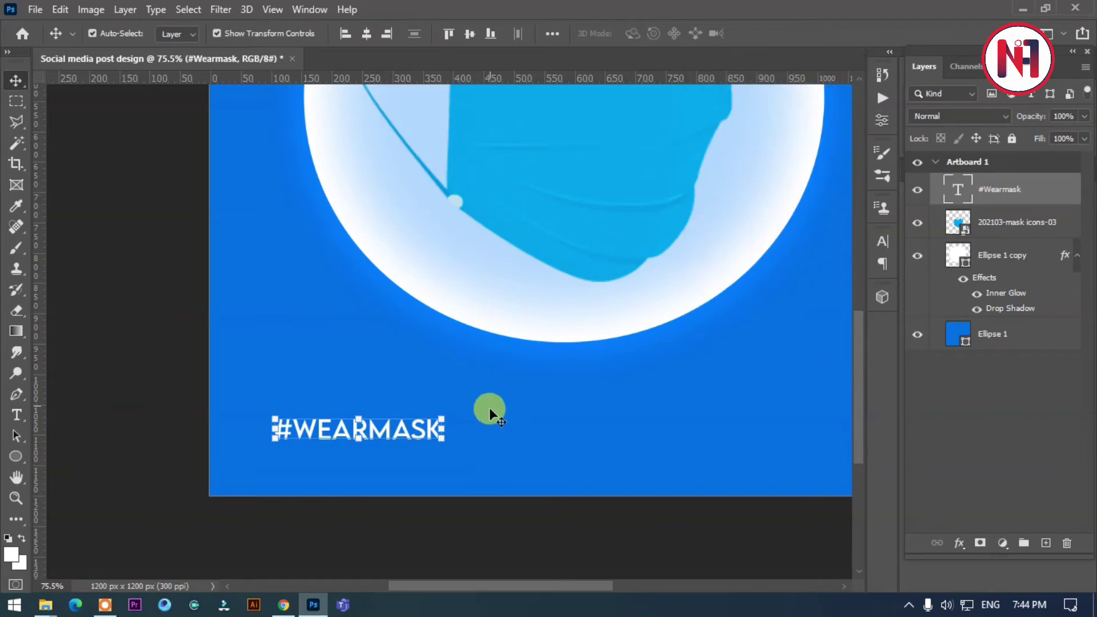
scroll(489, 409, down, 2)
mouse_move(453, 427)
mouse_down()
mouse_move(712, 416)
mouse_move(725, 427)
mouse_up()
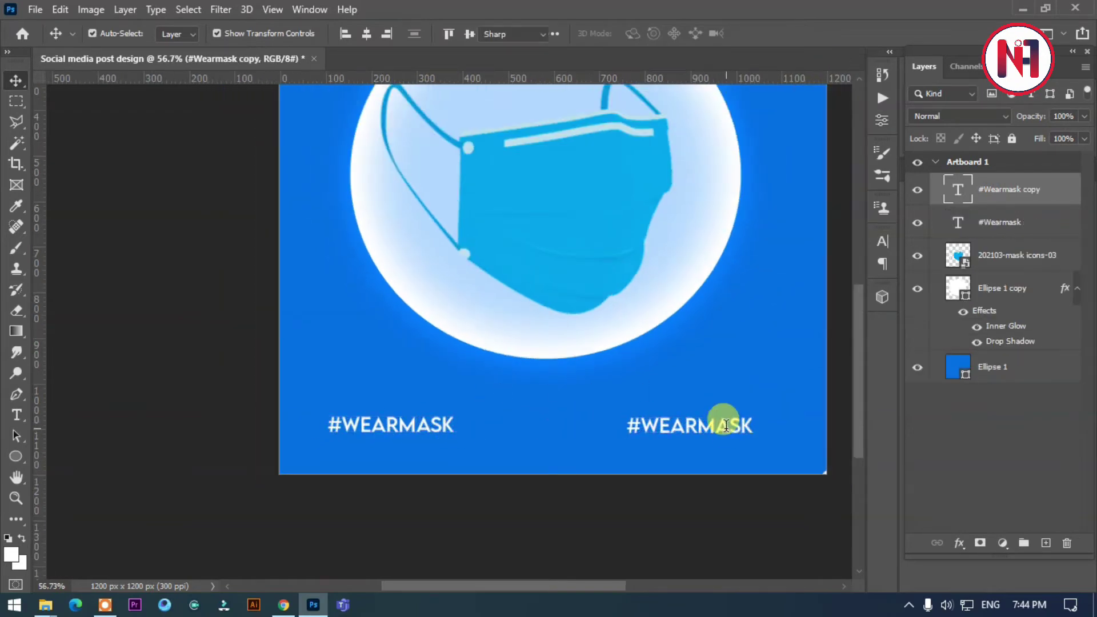
Retype the right-hand hashtag copy as #BERESPONSIBLE.
key(t)
click(752, 420)
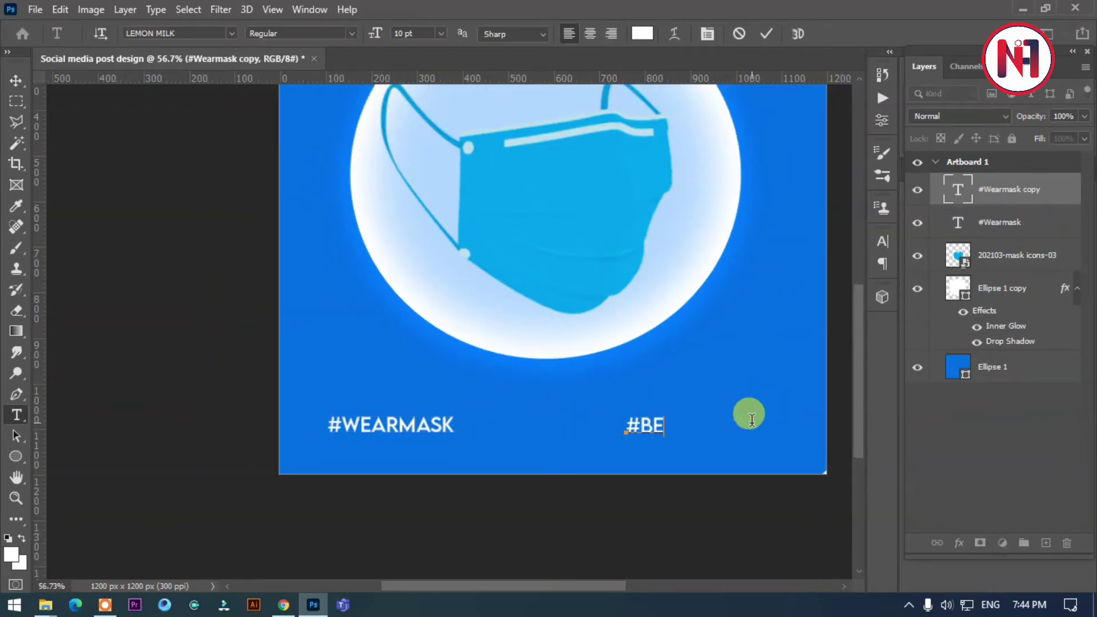
text(#BERESPONSIBLE)
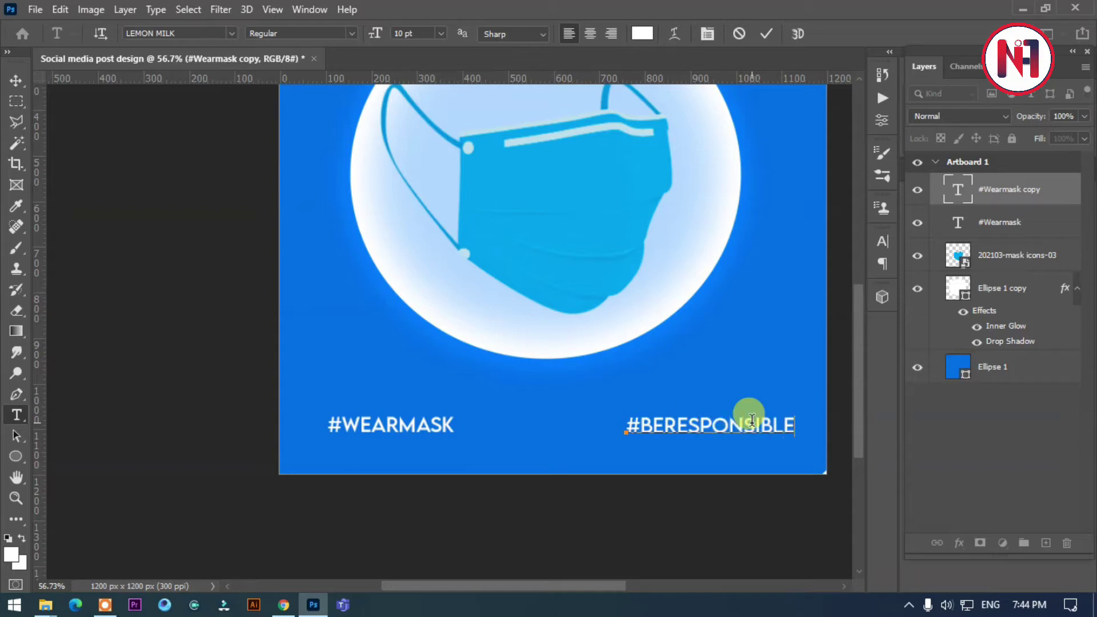
click(21, 81)
scroll(197, 294, down, 2)
scroll(245, 237, down, 2)
scroll(246, 237, up, 1)
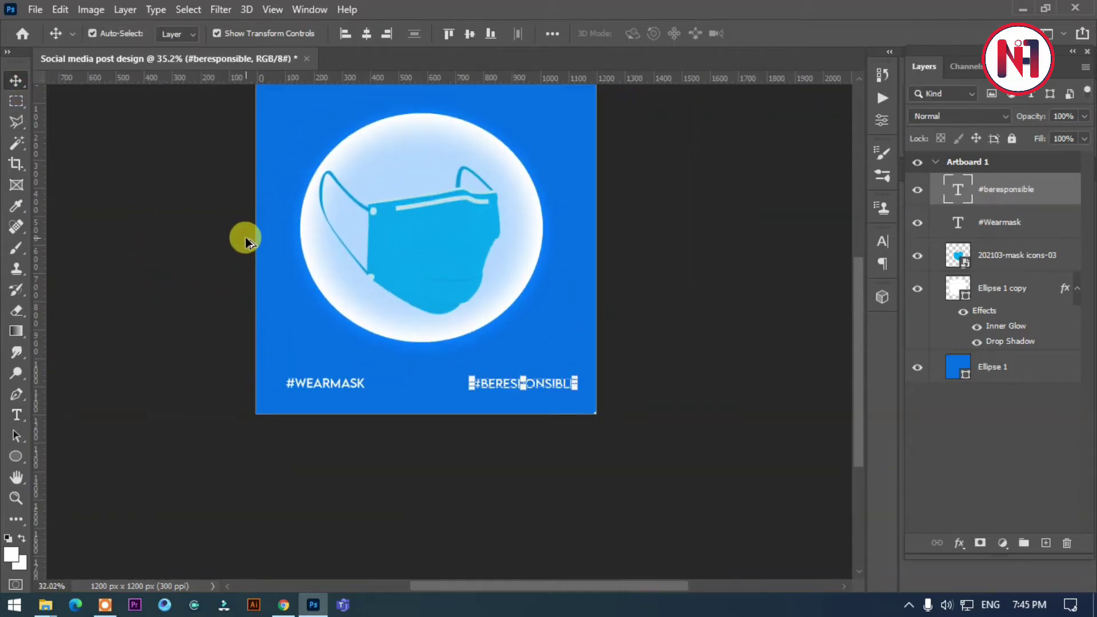
scroll(245, 236, down, 1)
scroll(204, 83, up, 1)
Scale the circle and mask to about 94% and move them slightly down.
click(405, 196)
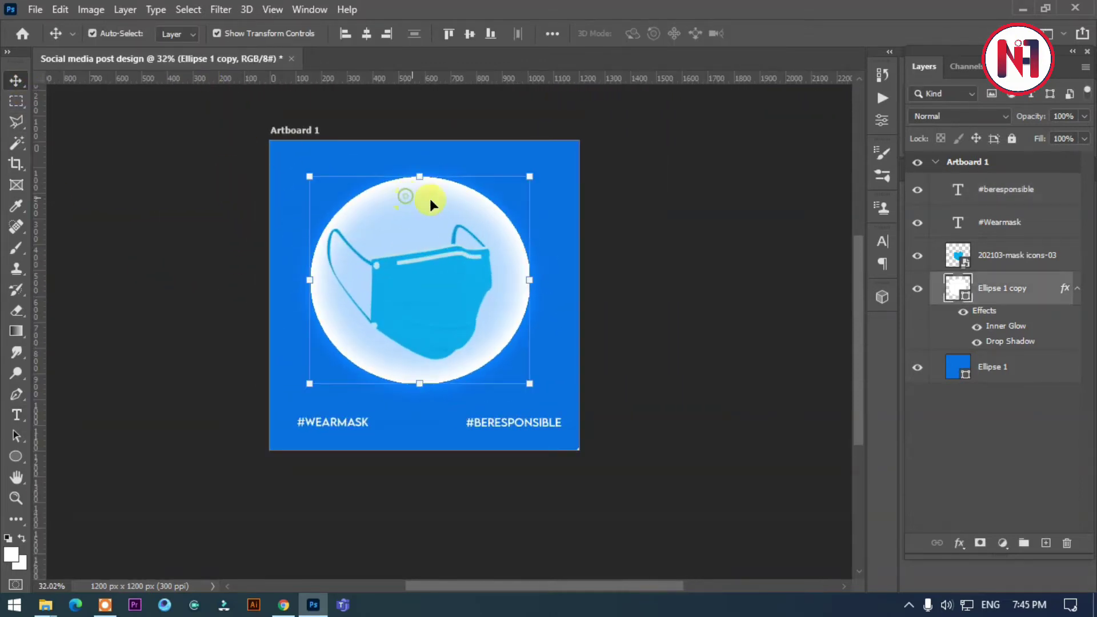
shift+click(1003, 257)
drag(530, 177, 522, 183)
drag(430, 205, 430, 220)
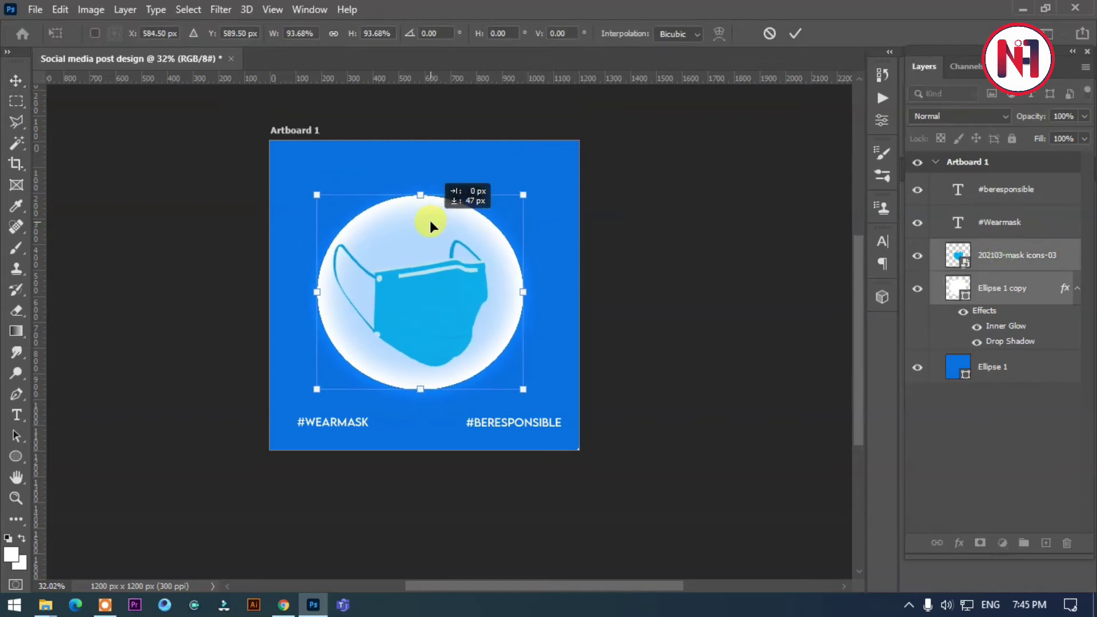
click(805, 174)
scroll(262, 246, up, 1)
Type the heading 'MAKE SAFE & BE SAFE', correcting the SADE typo.
click(16, 415)
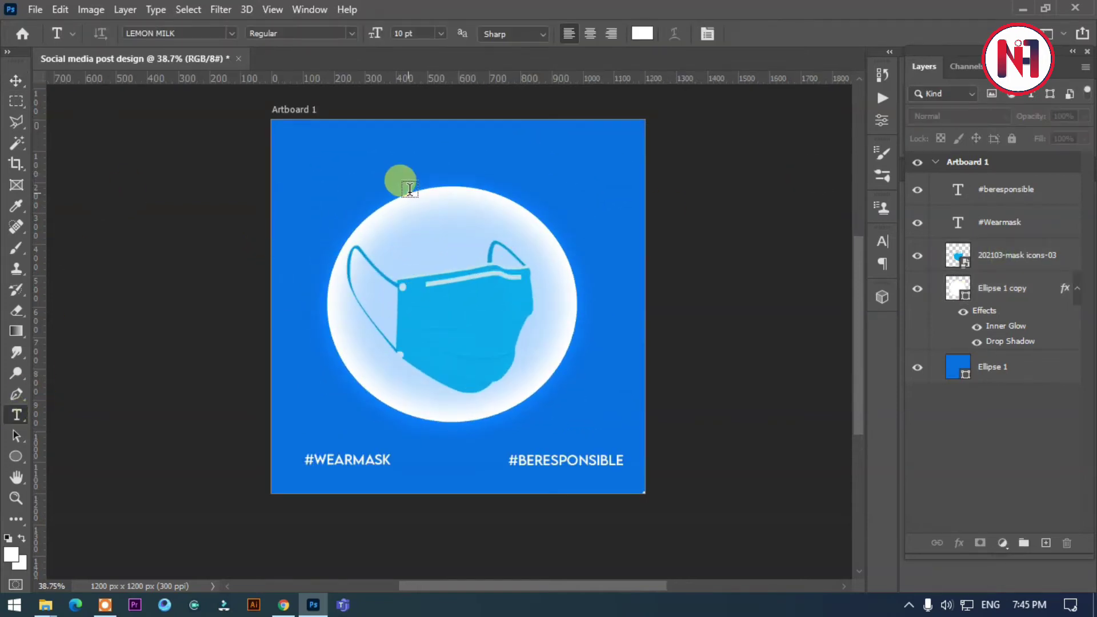
click(469, 144)
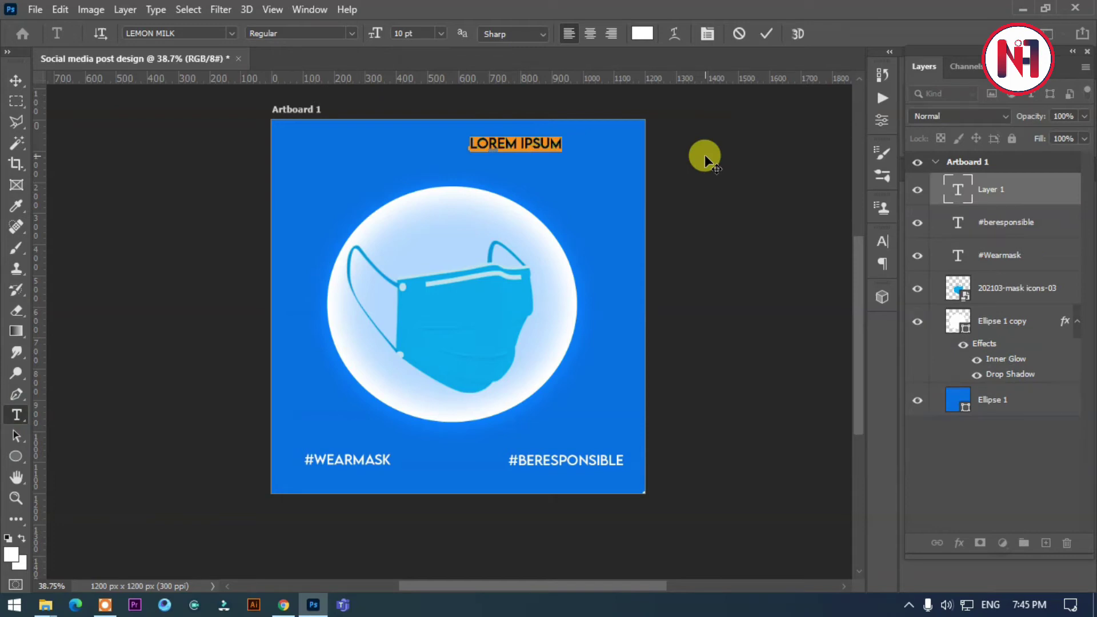
text(MAK)
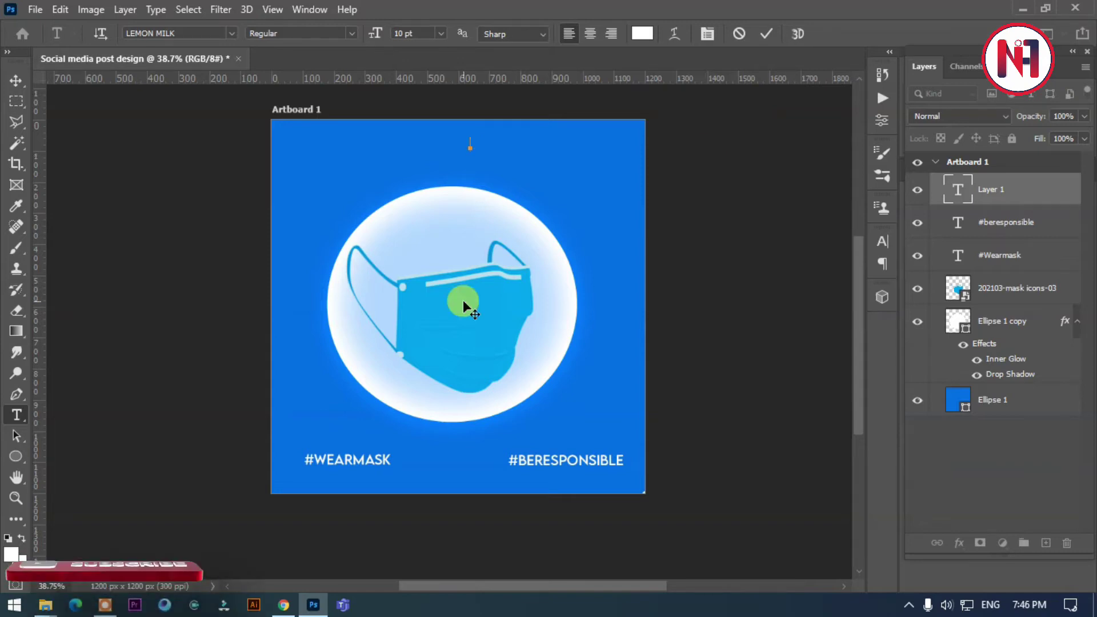
text(MAKE SAFE& )
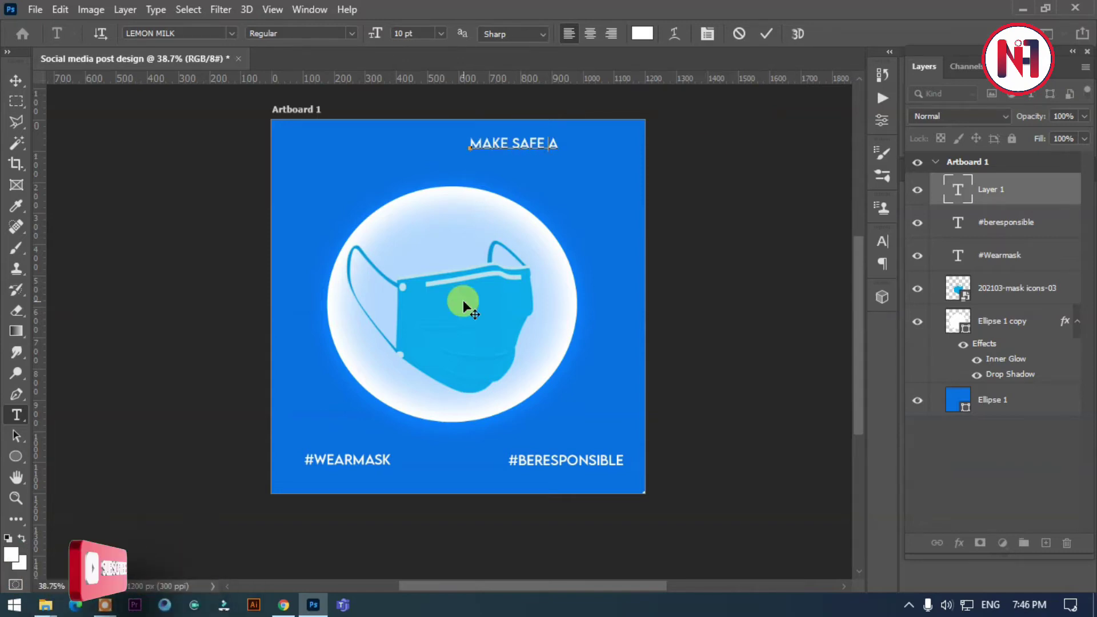
text(BE SADE)
key(BackSpace)
key(BackSpace)
text(FE)
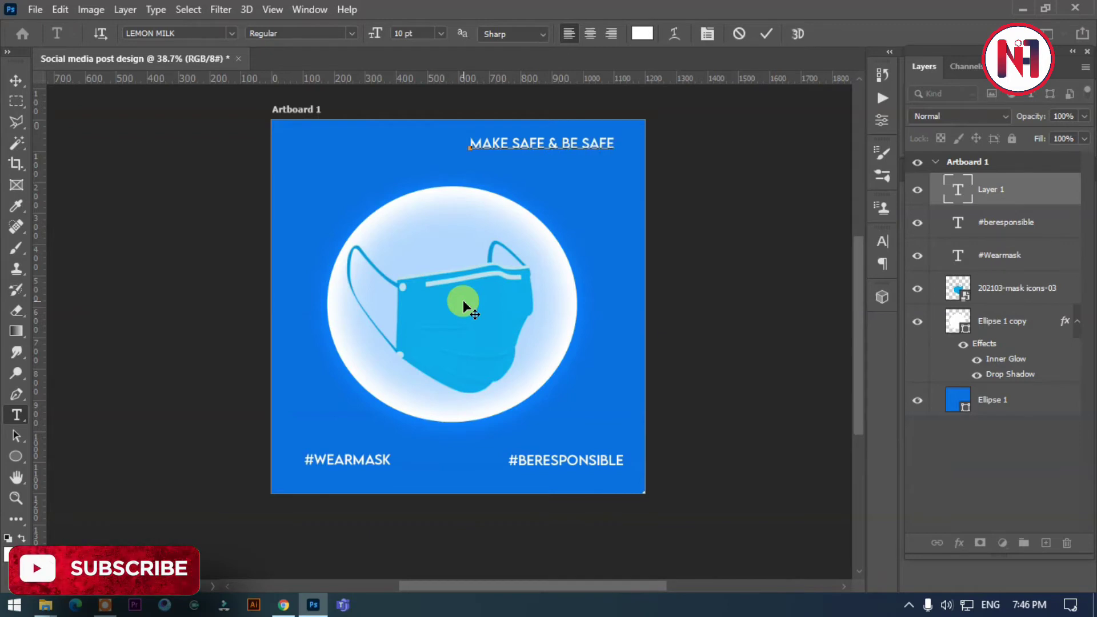
key(ctrl+a)
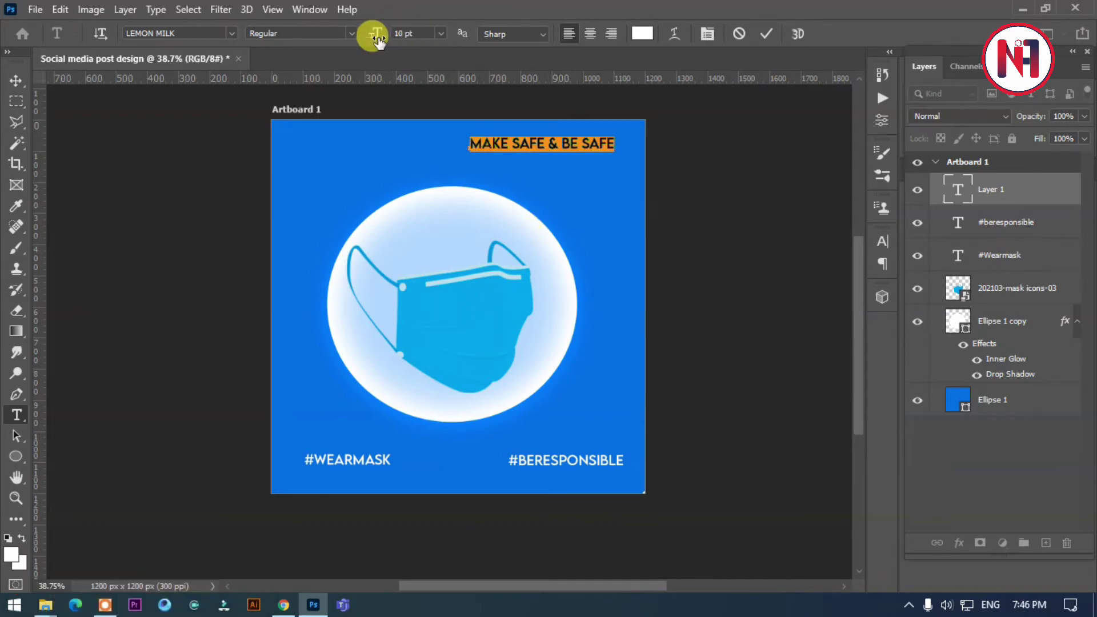
Enlarge the heading to about 20 pt and move it to the top centre.
drag(377, 34, 400, 33)
ctrl+drag(605, 183, 455, 214)
drag(372, 34, 379, 36)
ctrl+drag(564, 203, 542, 200)
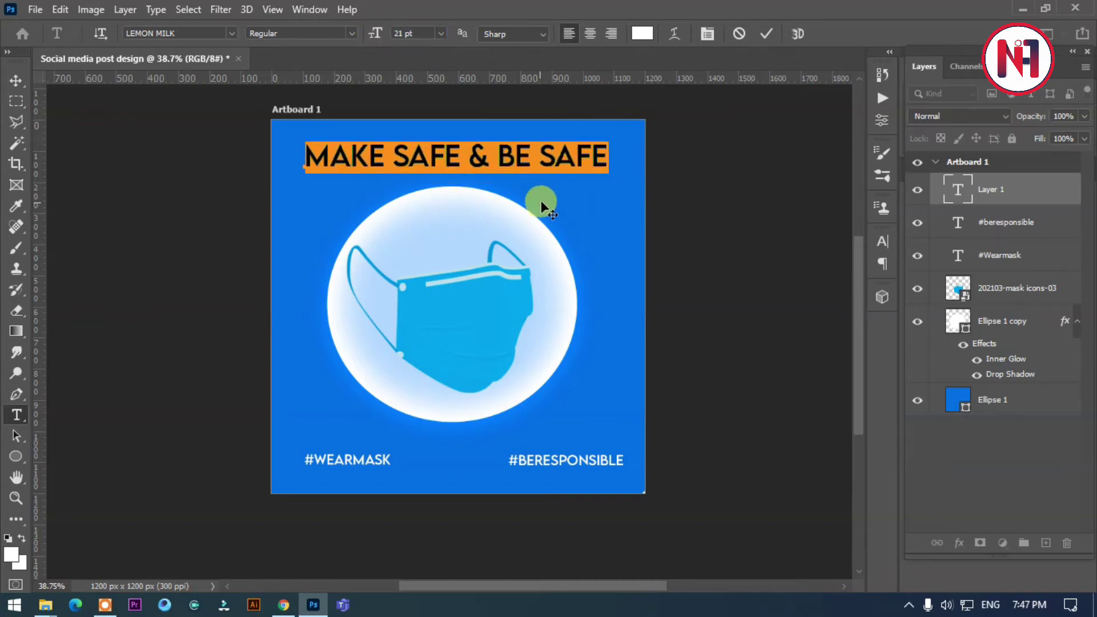
click(16, 80)
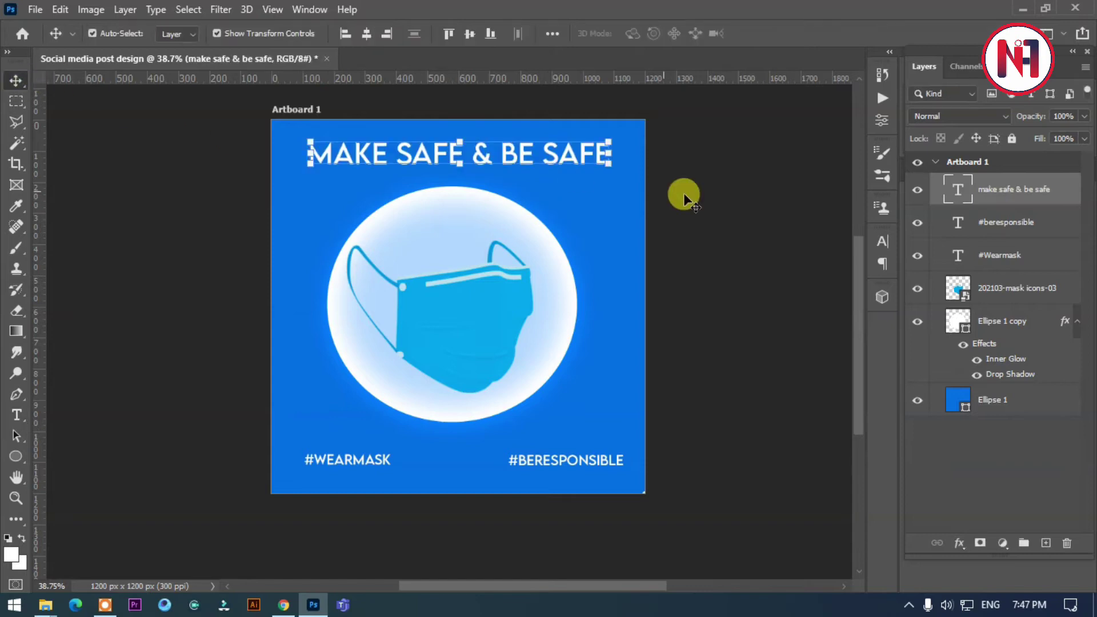
Duplicate the heading just below it and retype the copy as FROM SHRAWAN 23 TO 29.
drag(515, 156, 538, 193)
scroll(453, 156, up, 1)
scroll(536, 150, up, 3)
key(t)
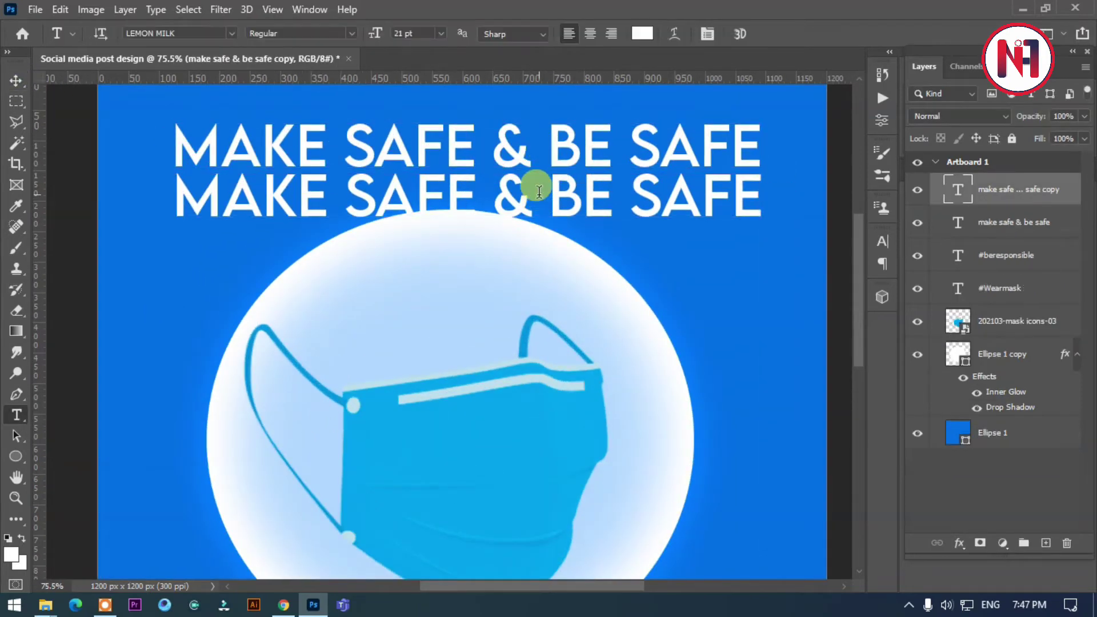
click(532, 183)
key(ctrl+a)
text(FROHRWA)
key(BackSpace)
key(BackSpace)
text(A)
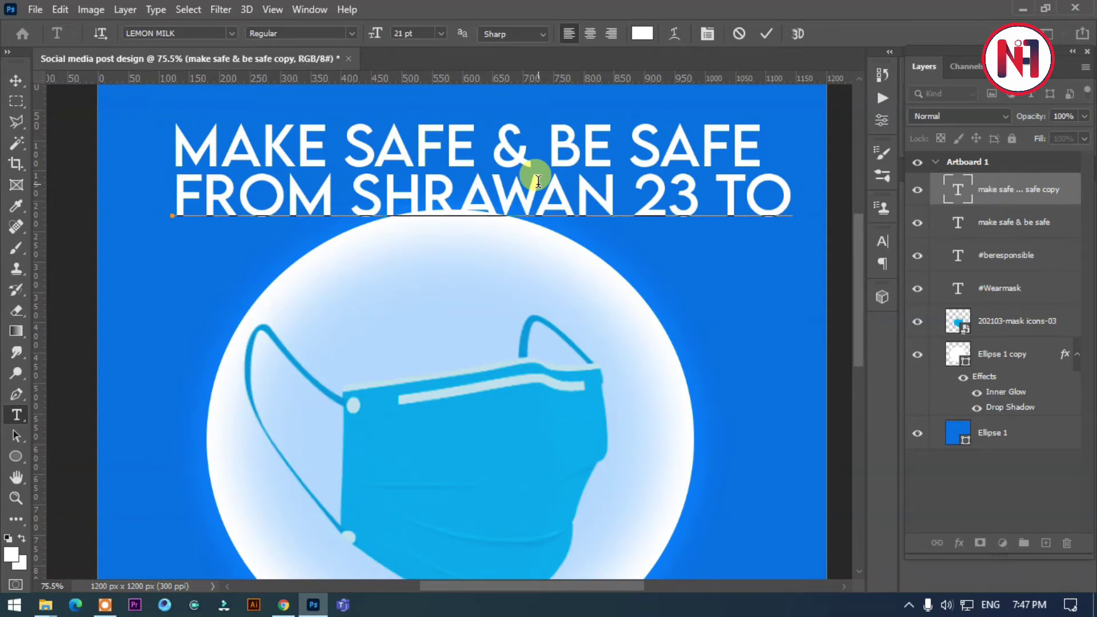
Size the new line to about 10 pt and centre it under the heading.
key(ctrl+a)
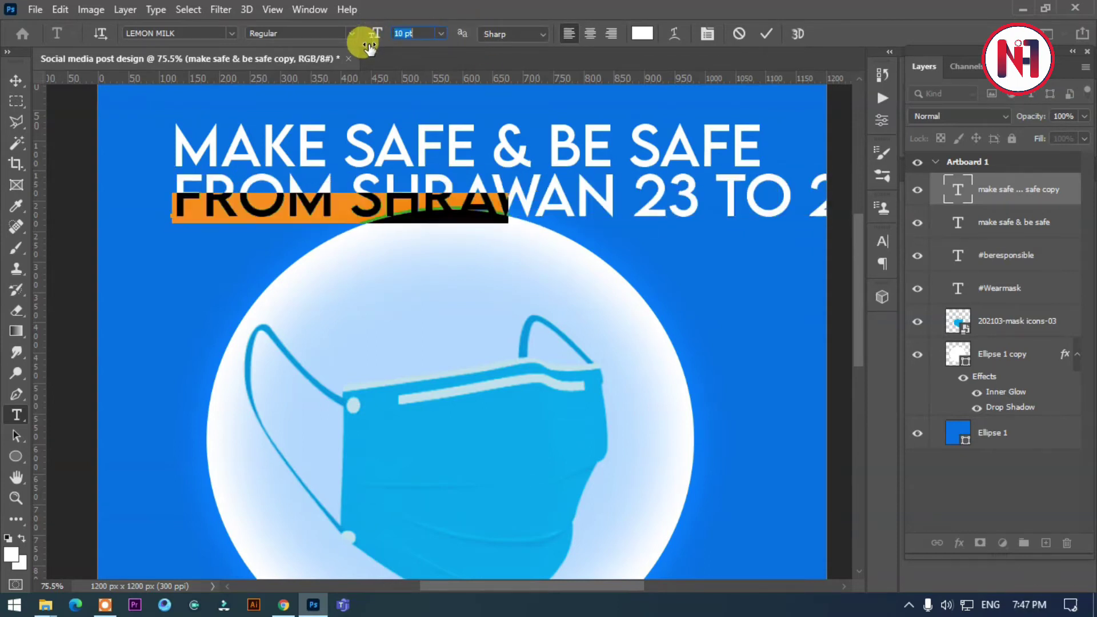
drag(377, 41, 362, 39)
drag(426, 280, 563, 203)
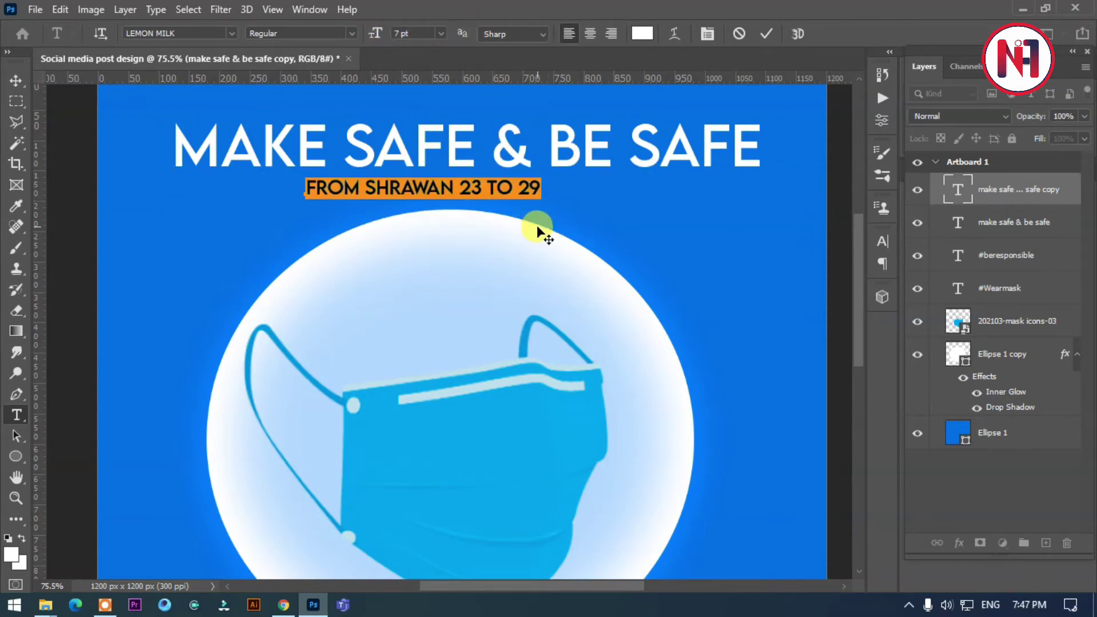
drag(387, 42, 388, 43)
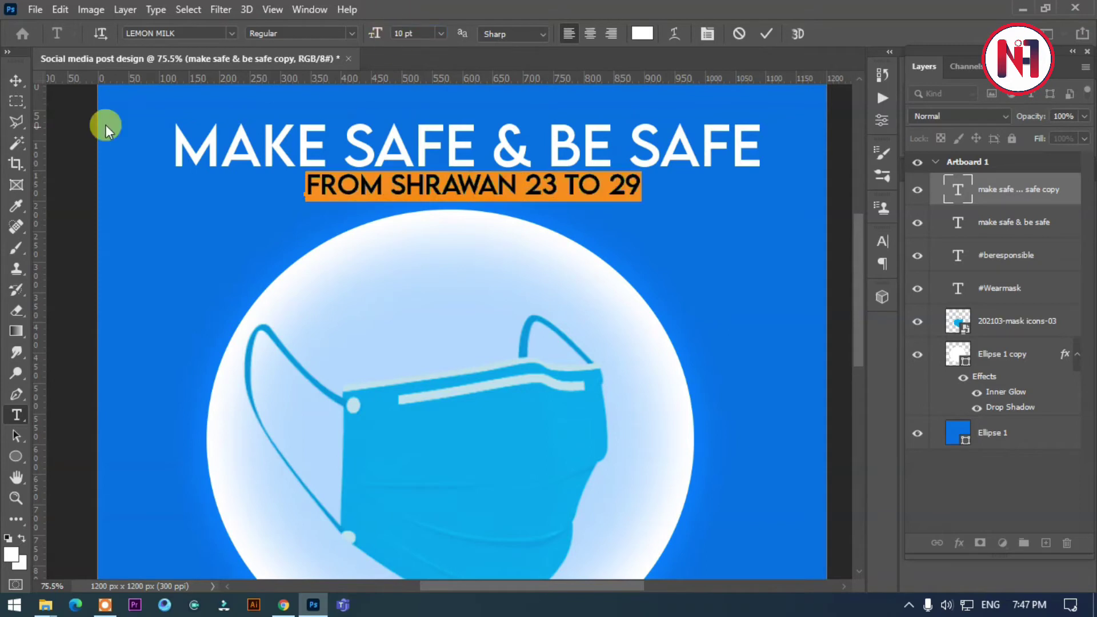
key(ctrl+Return)
Change the MAKE SAFE & BE SAFE heading's font style to Medium.
ctrl+click(440, 135)
click(353, 33)
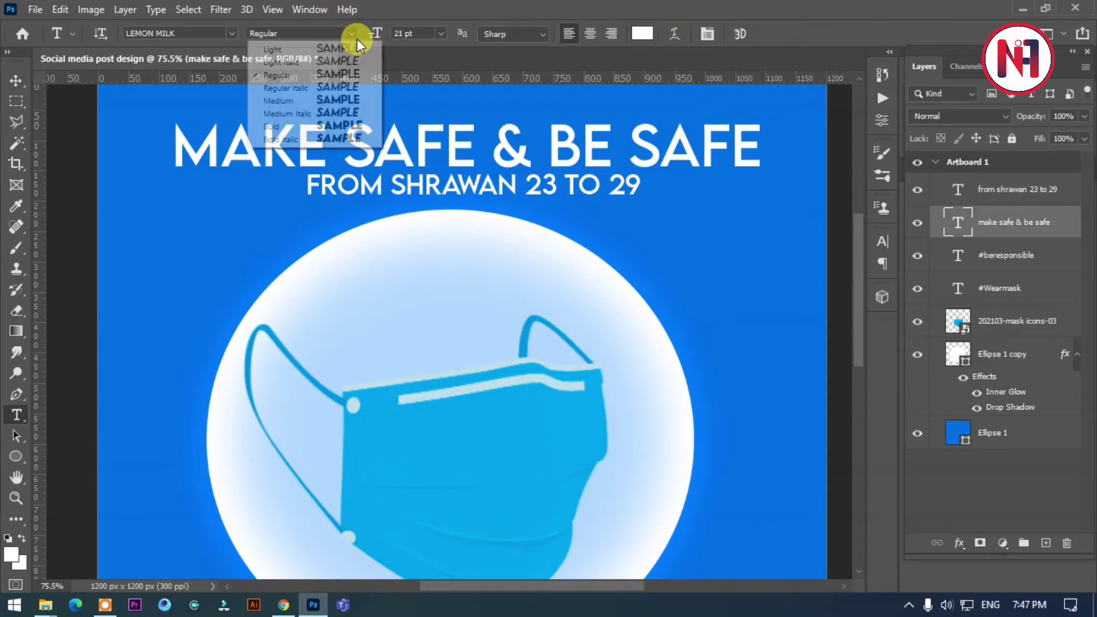
click(330, 100)
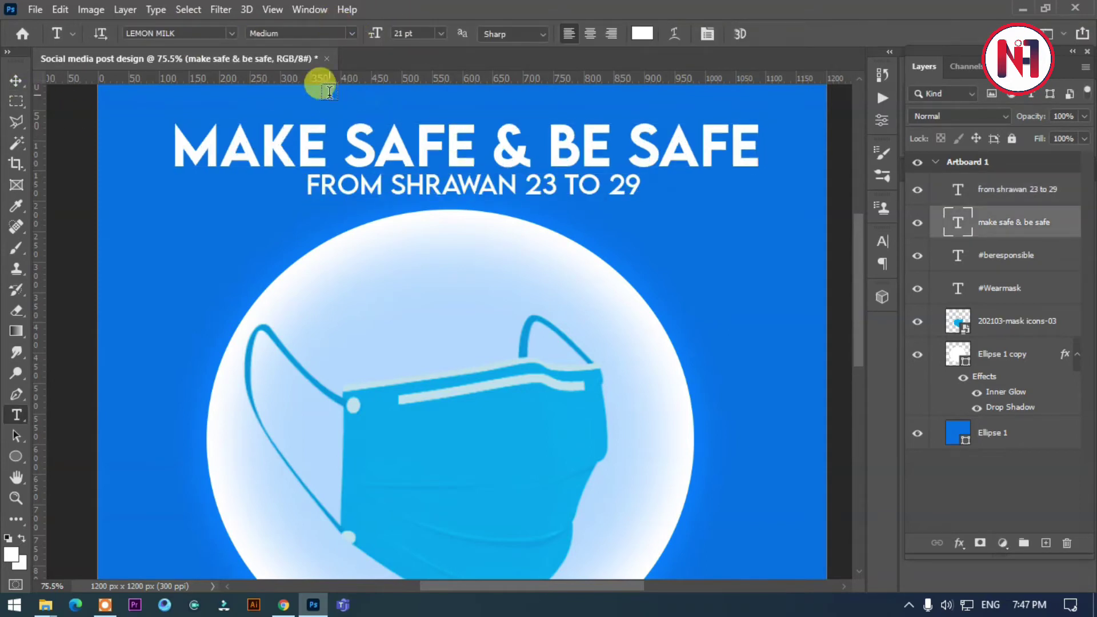
click(16, 80)
Turn off the Inner Glow effect on the white circle layer Ellipse 1 copy.
key(ctrl+0)
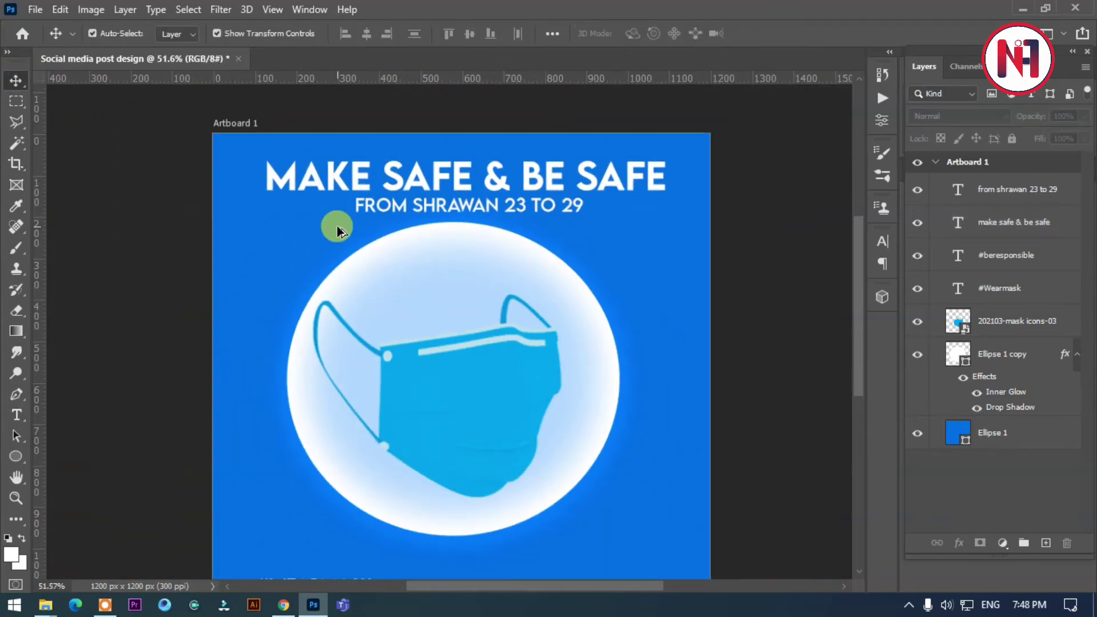
scroll(206, 286, down, 2)
scroll(128, 294, up, 1)
click(932, 329)
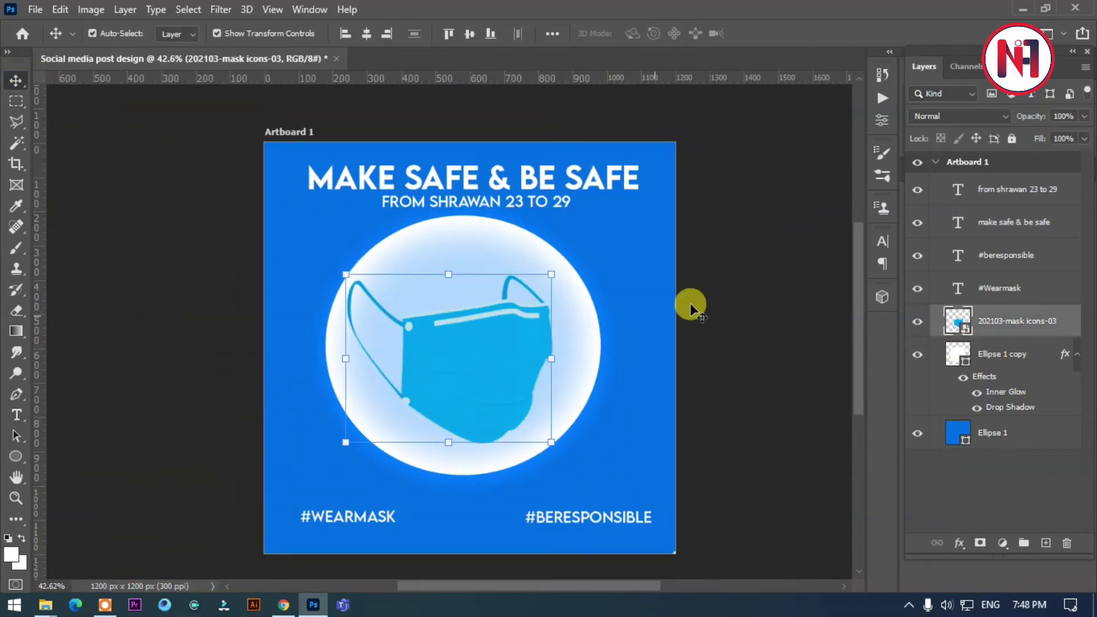
click(976, 392)
click(110, 274)
Shift the FROM SHRAWAN 23 TO 29 subtitle slightly to the left.
scroll(393, 286, down, 1)
scroll(394, 285, up, 1)
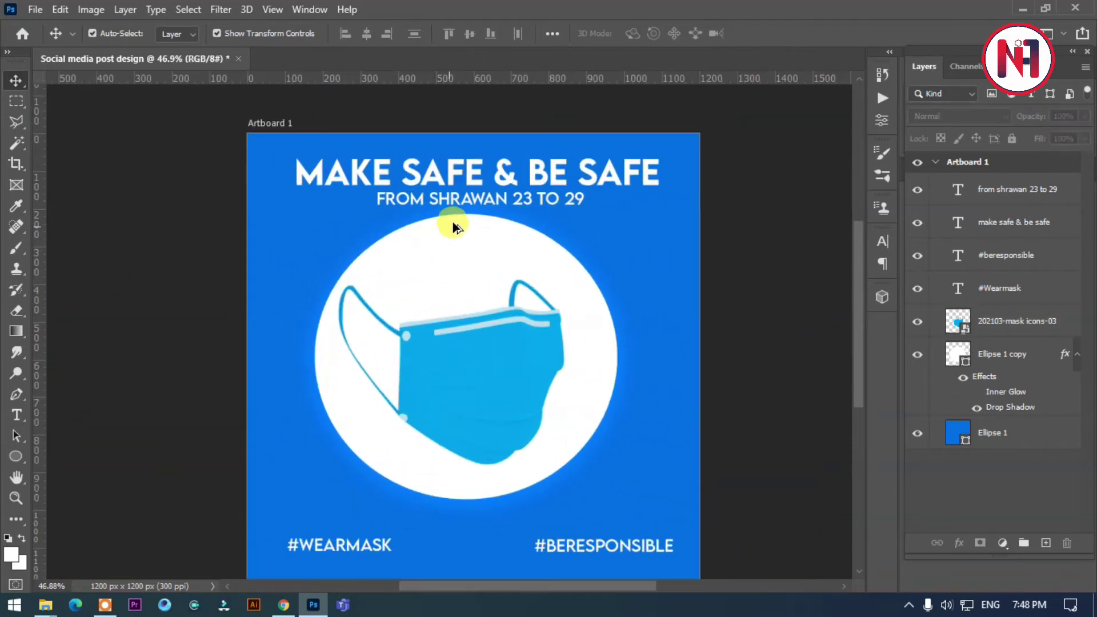
click(463, 201)
scroll(457, 201, up, 2)
scroll(511, 199, up, 2)
drag(511, 198, 504, 199)
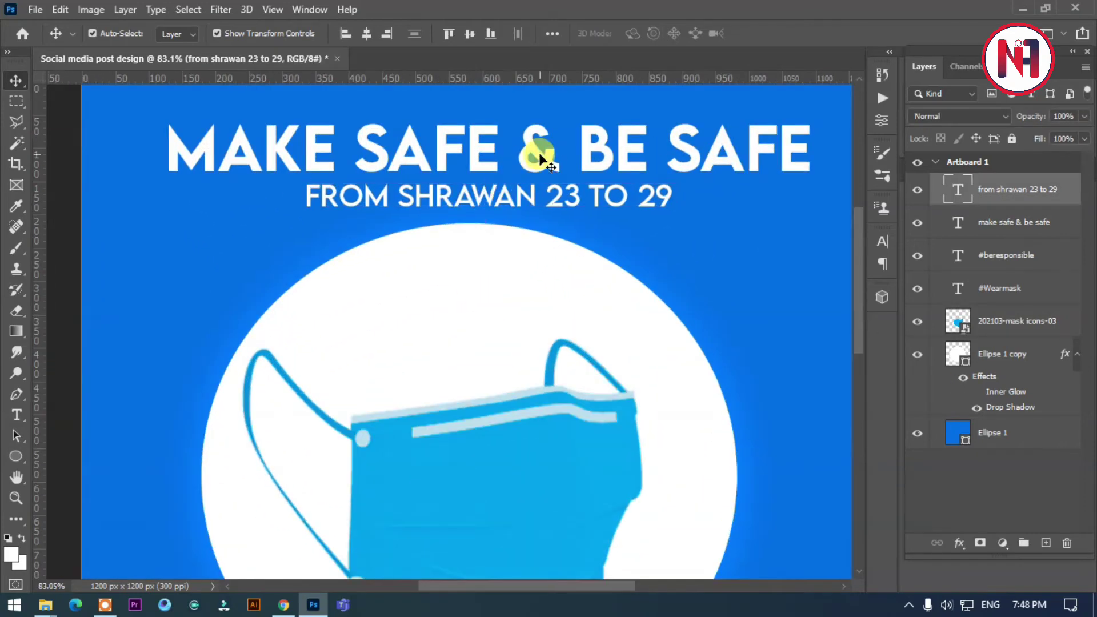
shift+click(526, 147)
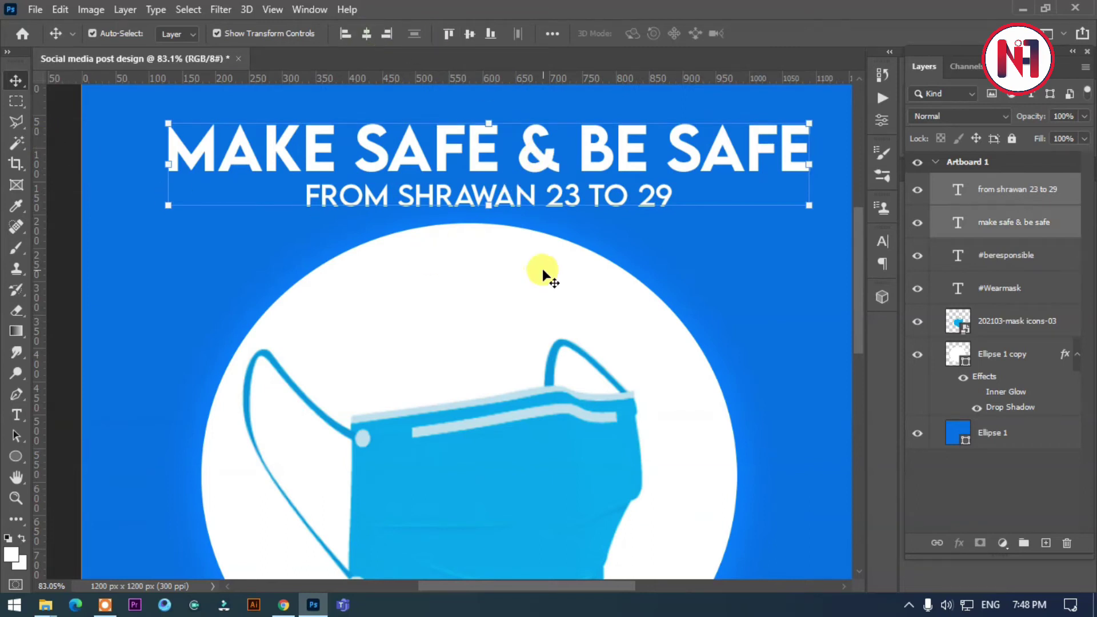
Widen the subtitle's tracking to 480 and recentre it under the heading.
click(680, 233)
double_click(594, 192)
key(ctrl+a)
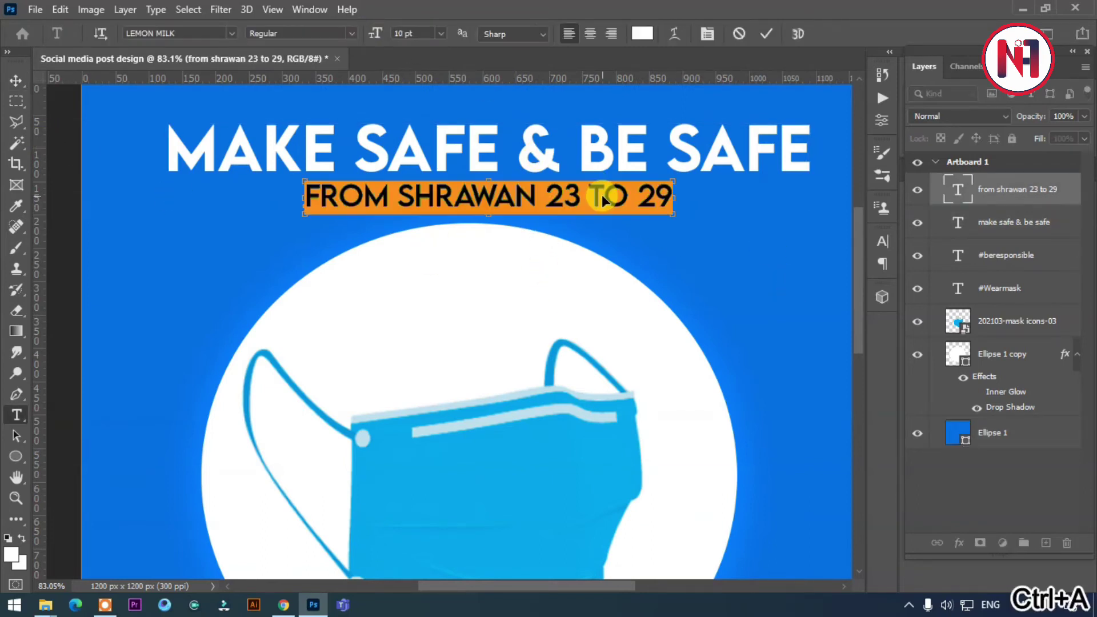
key(ctrl+t)
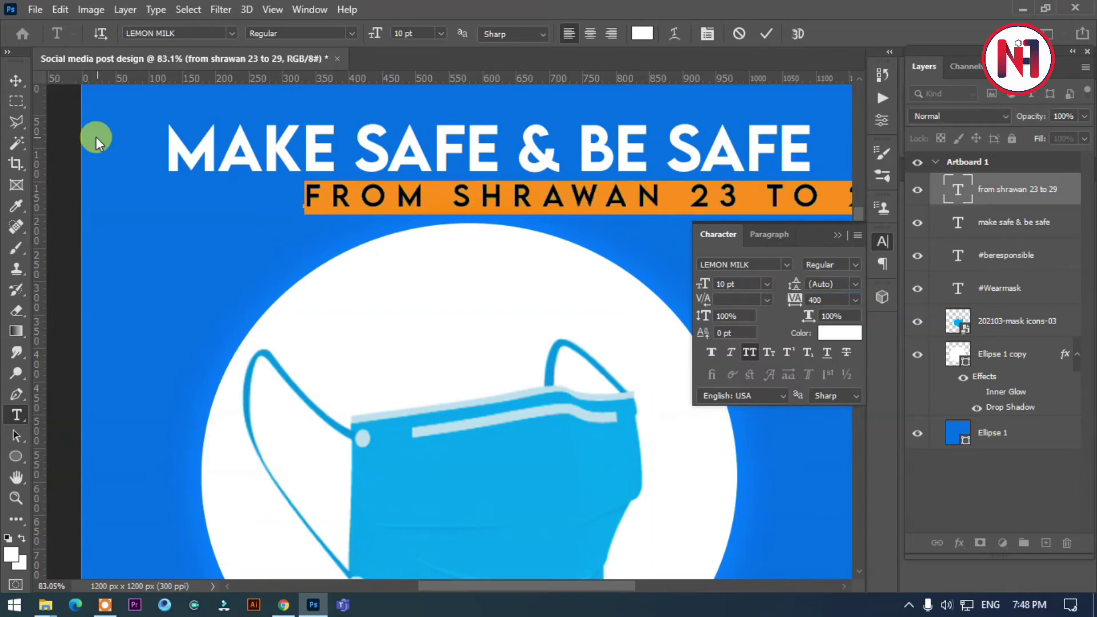
key(ctrl+t)
drag(593, 201, 468, 202)
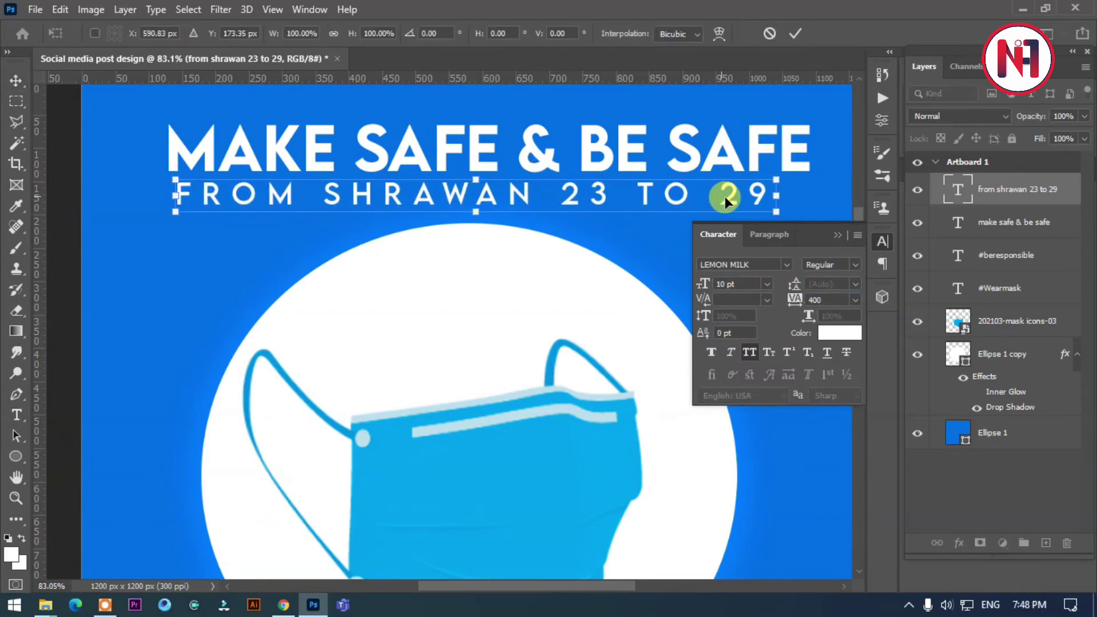
click(15, 78)
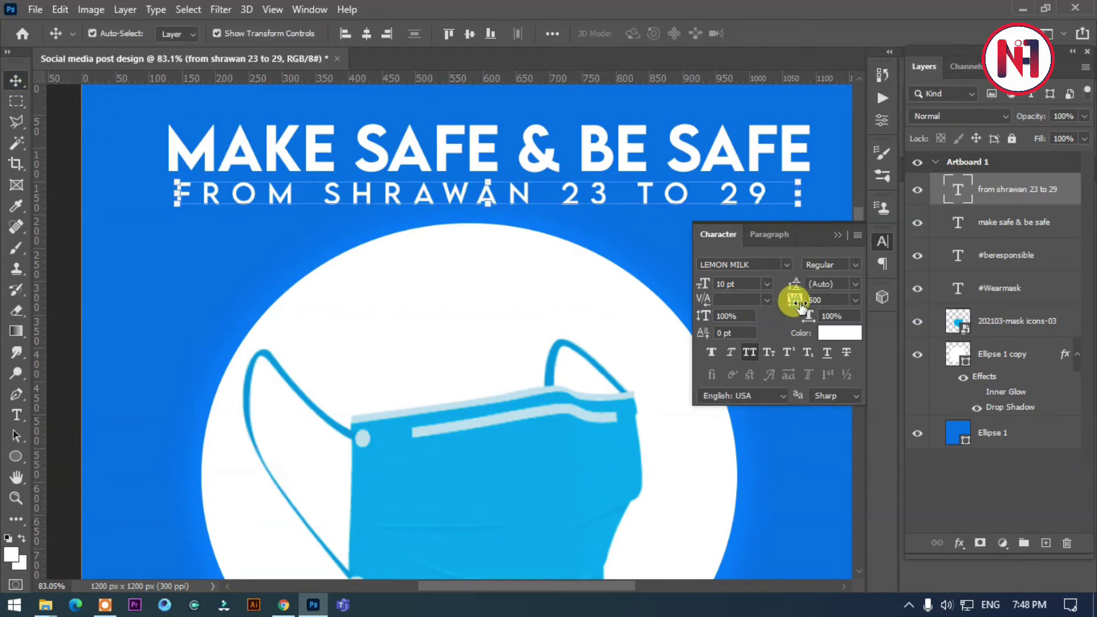
drag(798, 303, 791, 303)
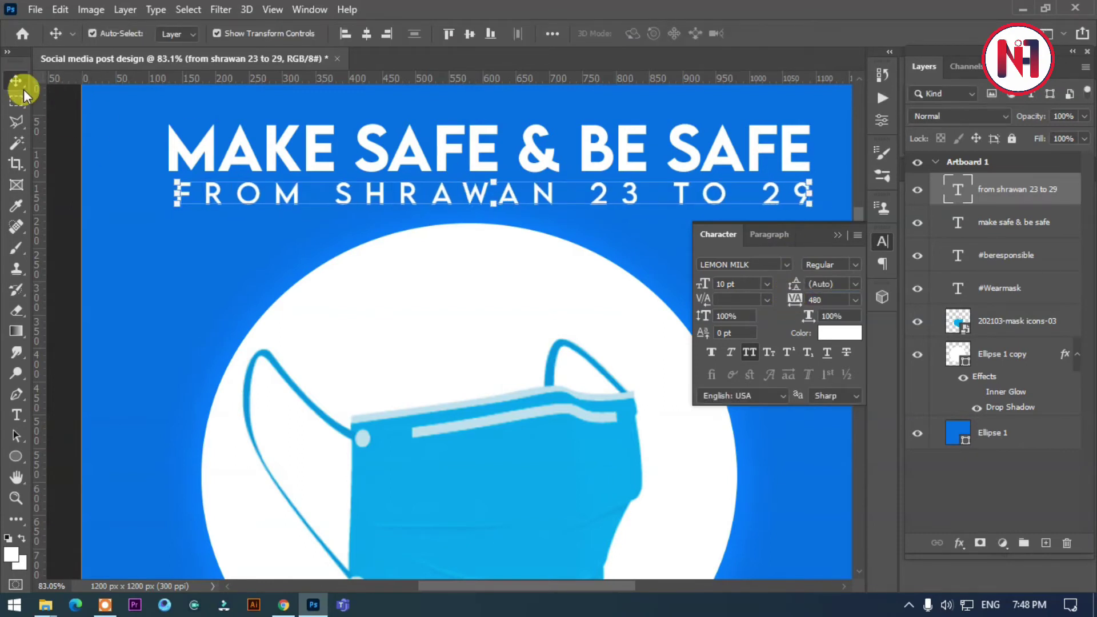
Move the white circle and mask down, then both title lines down.
scroll(168, 191, down, 4)
scroll(86, 166, up, 2)
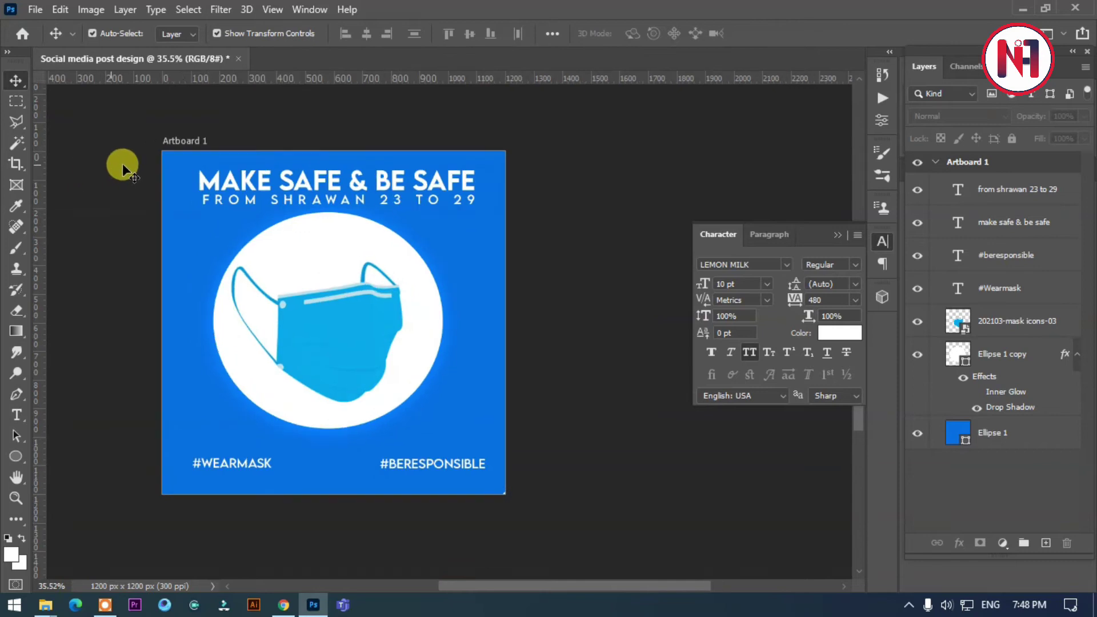
scroll(298, 184, up, 2)
click(357, 257)
shift+click(980, 320)
drag(348, 272, 348, 288)
click(385, 180)
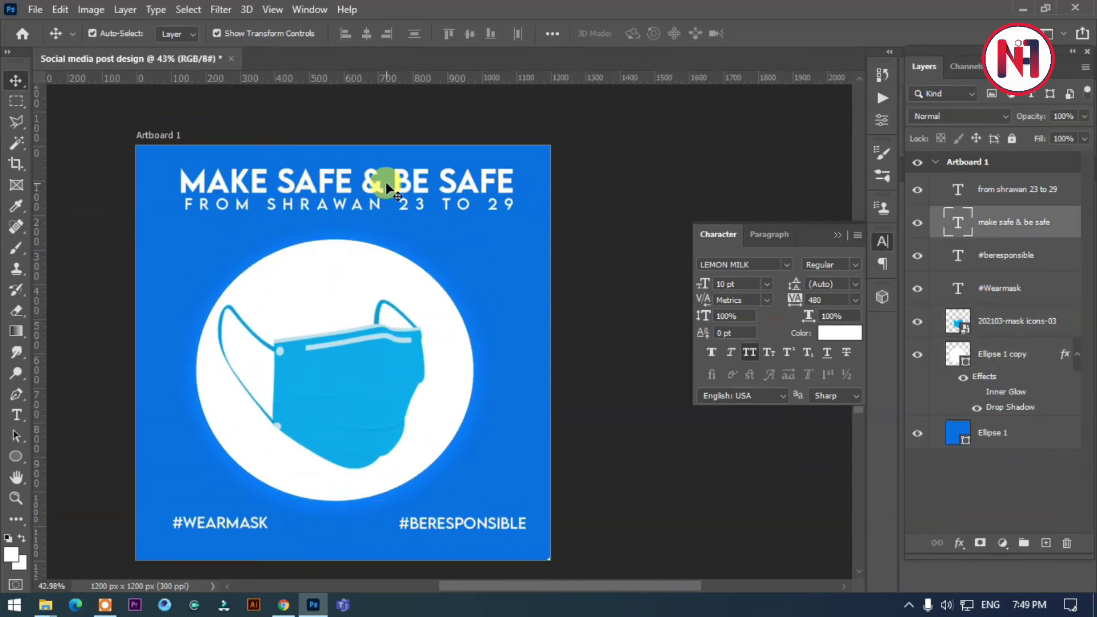
shift+click(987, 189)
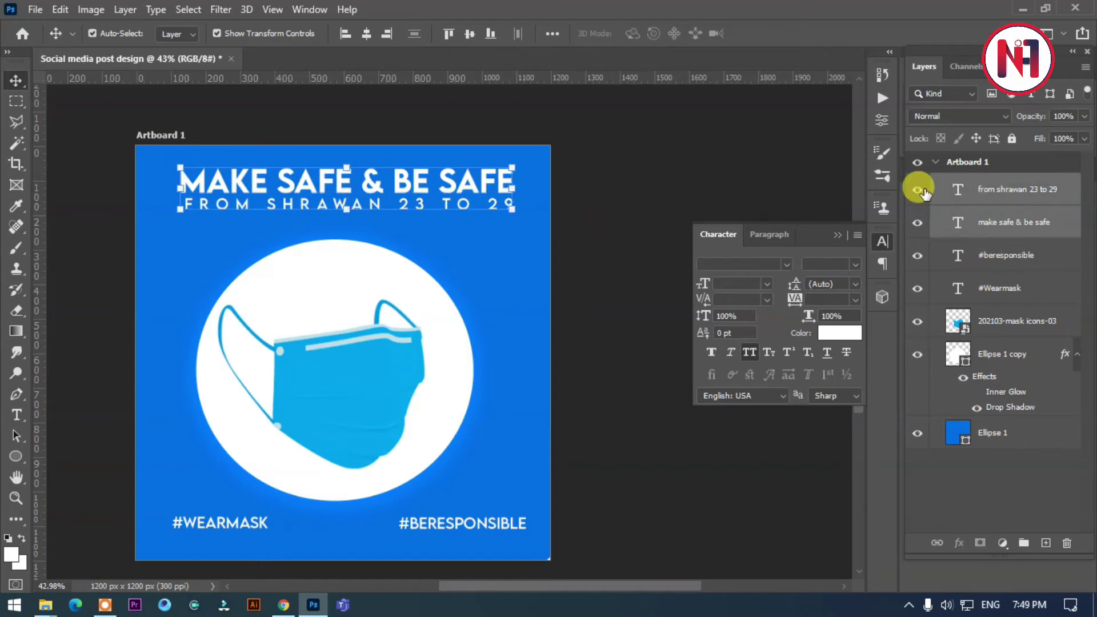
drag(427, 194, 428, 220)
Shrink the placed logo in the artboard's top-left corner.
click(402, 302)
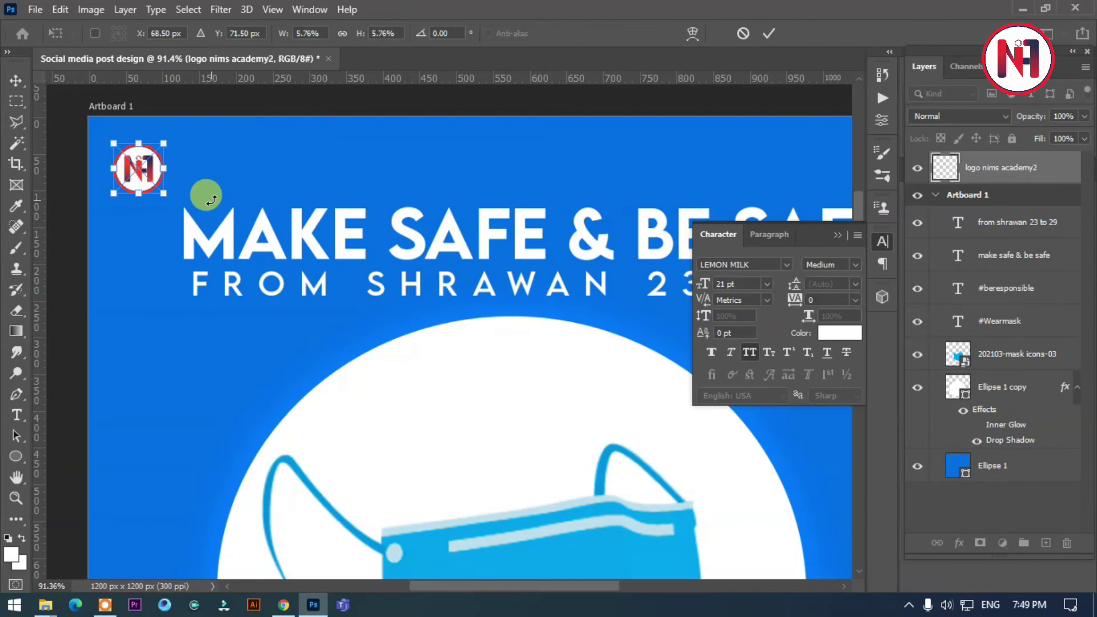
key(Return)
drag(140, 169, 164, 140)
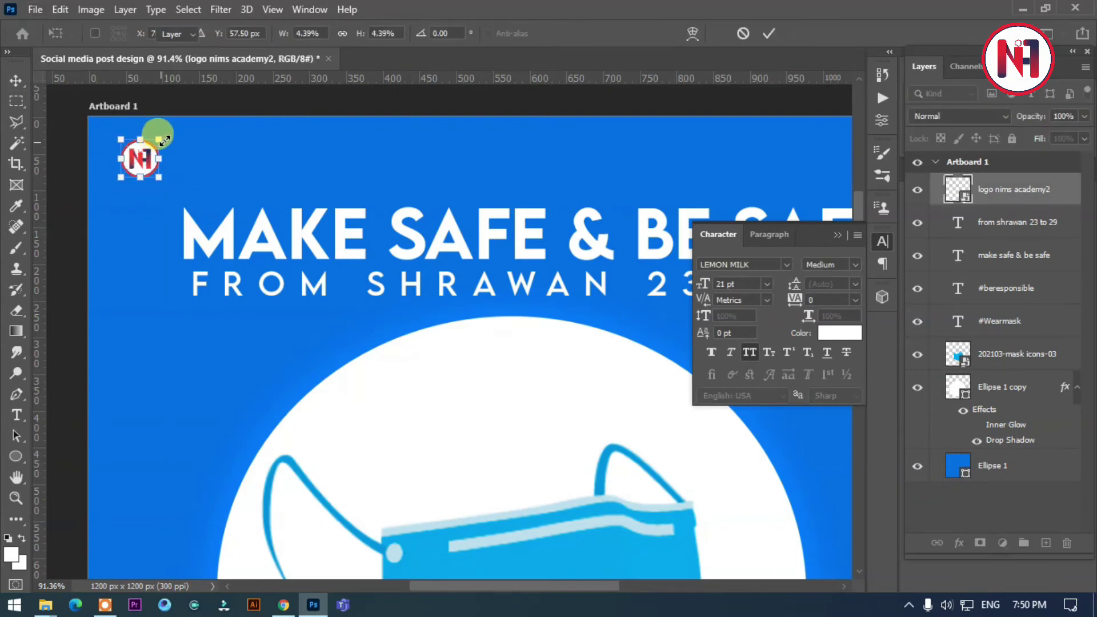
key(Return)
Copy the subtitle up beside the logo and retype it as NIMS ACADEMY.
click(407, 290)
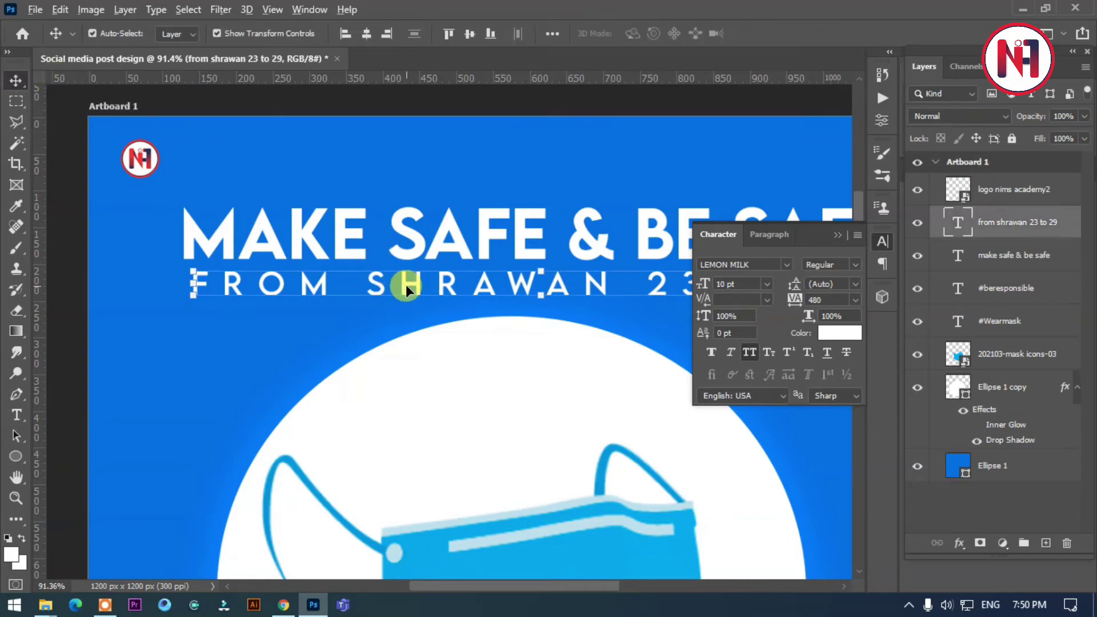
drag(407, 290, 394, 159)
key(t)
click(392, 157)
key(ctrl+a)
text(NIMS)
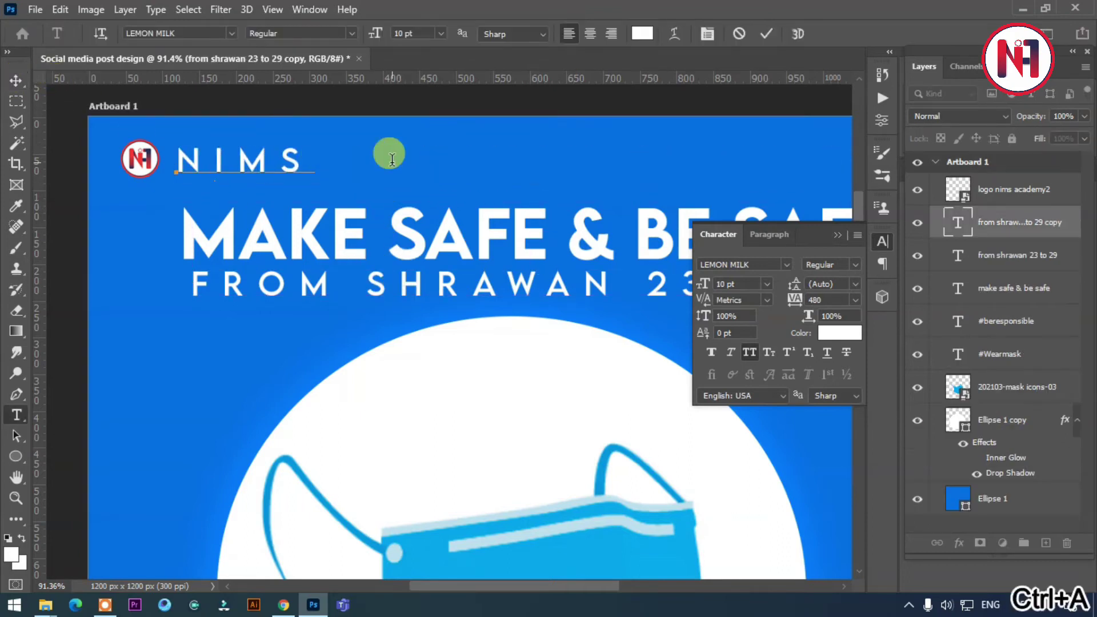
text( ACADEMY)
Set NIMS ACADEMY to 0 tracking and 8 pt size.
key(ctrl+a)
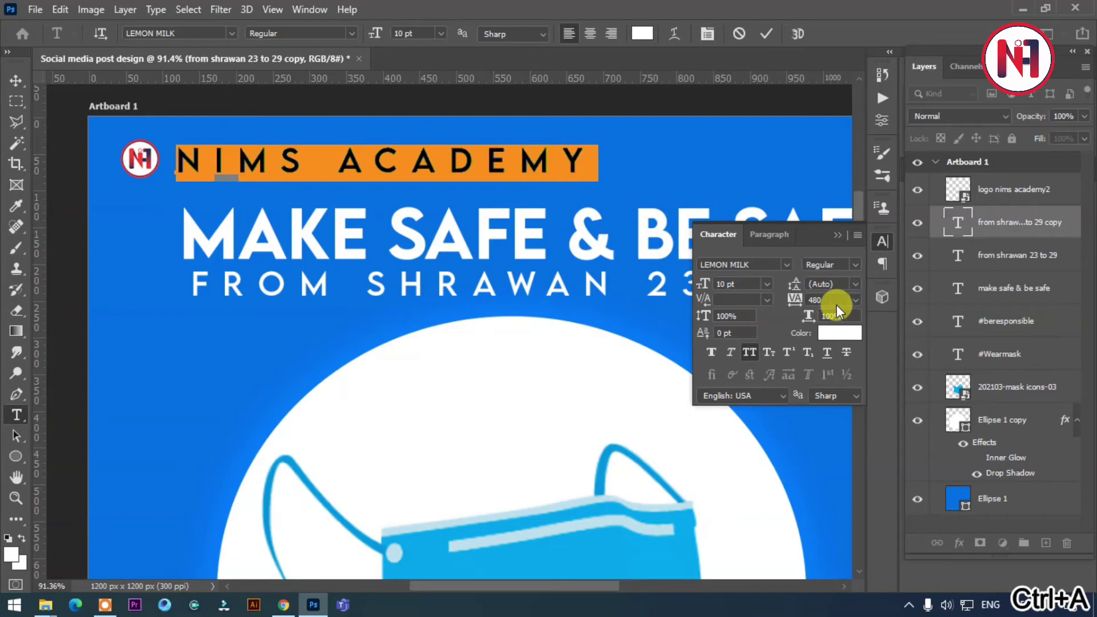
text(0)
key(Return)
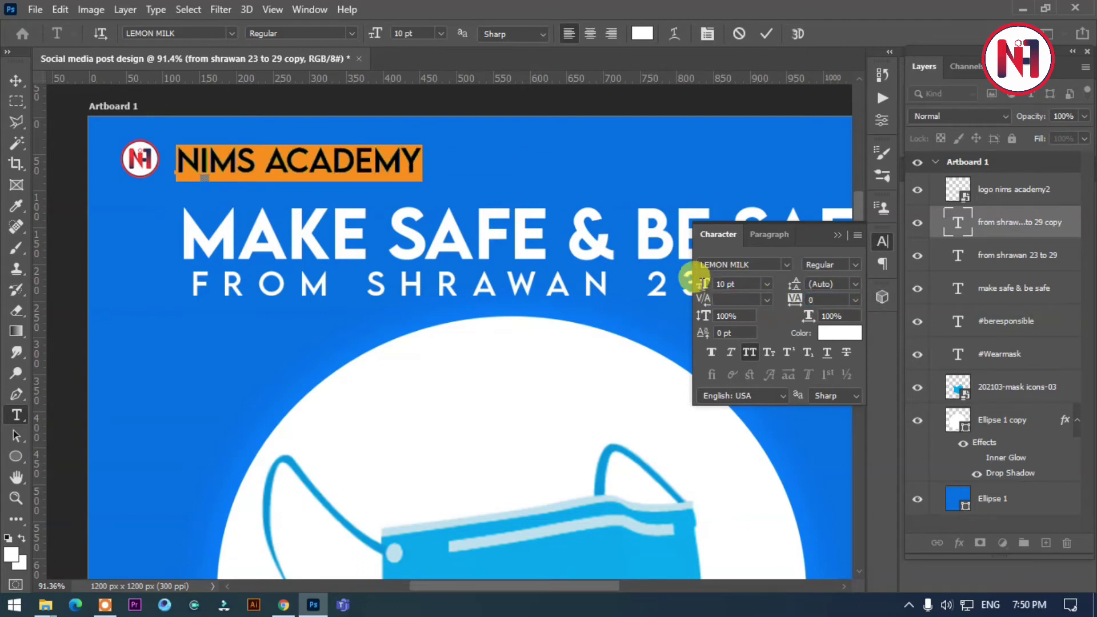
text(8)
key(Return)
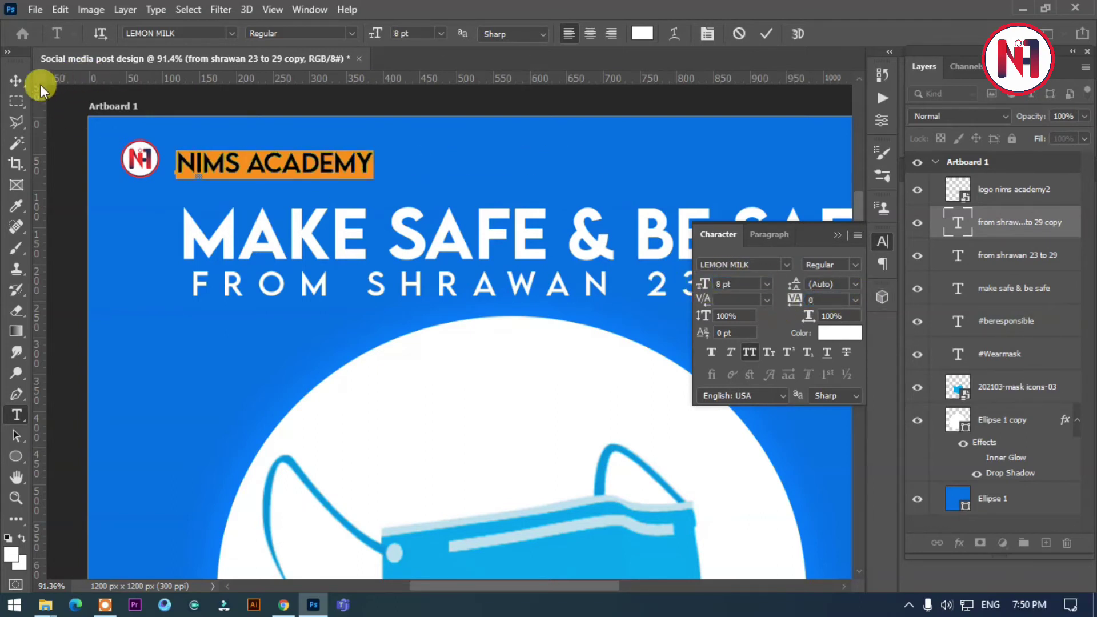
click(18, 80)
scroll(532, 206, down, 5)
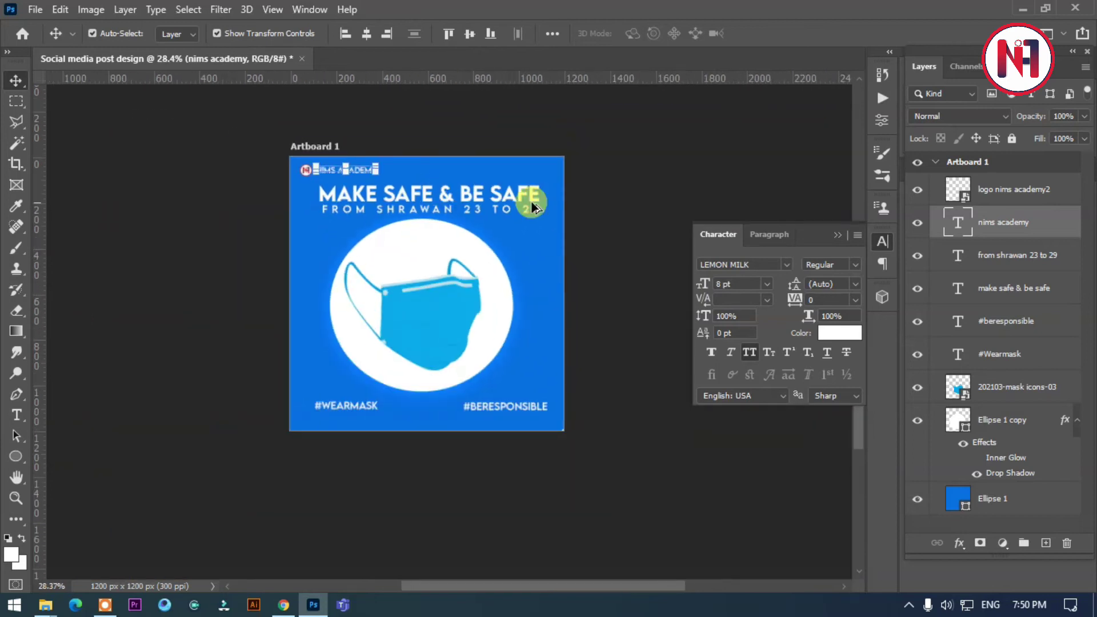
click(663, 190)
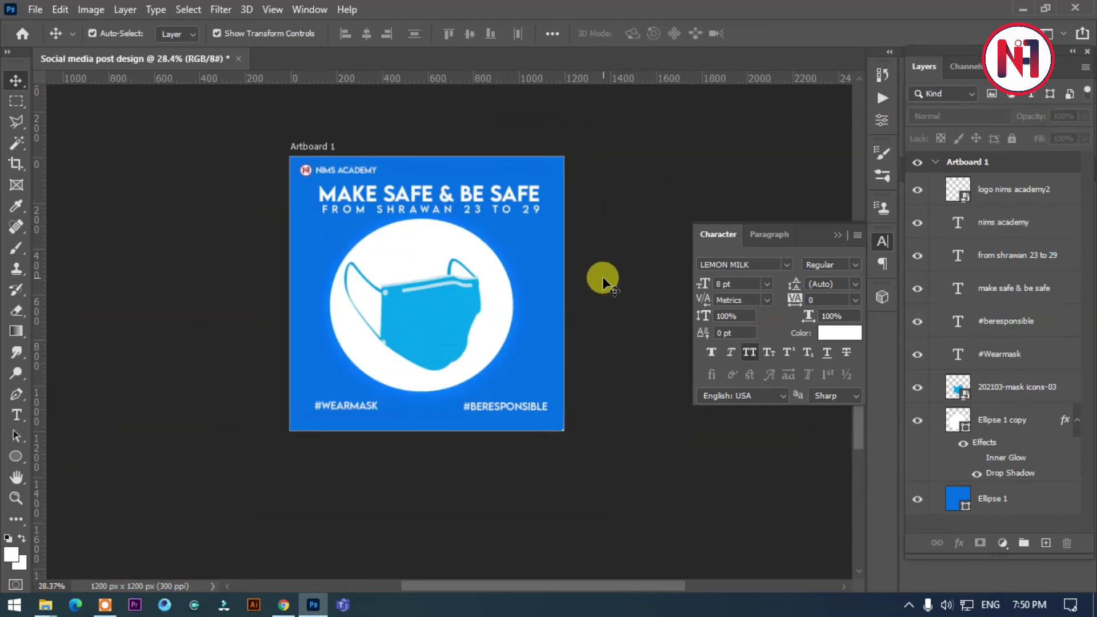
scroll(394, 210, up, 2)
scroll(393, 200, up, 2)
scroll(403, 204, down, 4)
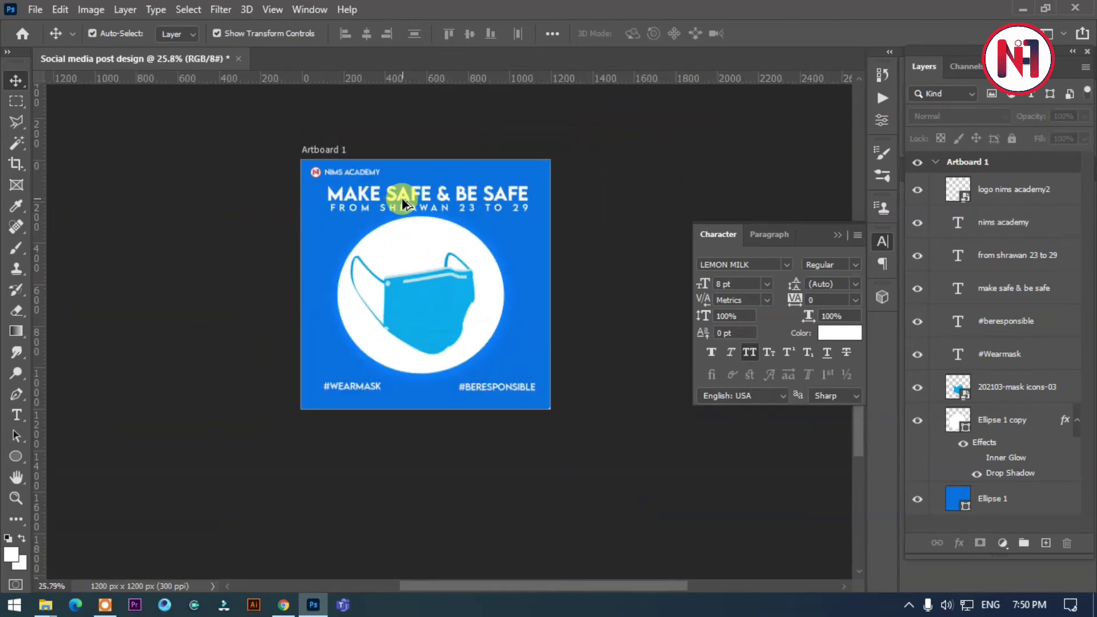
scroll(373, 200, up, 1)
scroll(393, 211, up, 1)
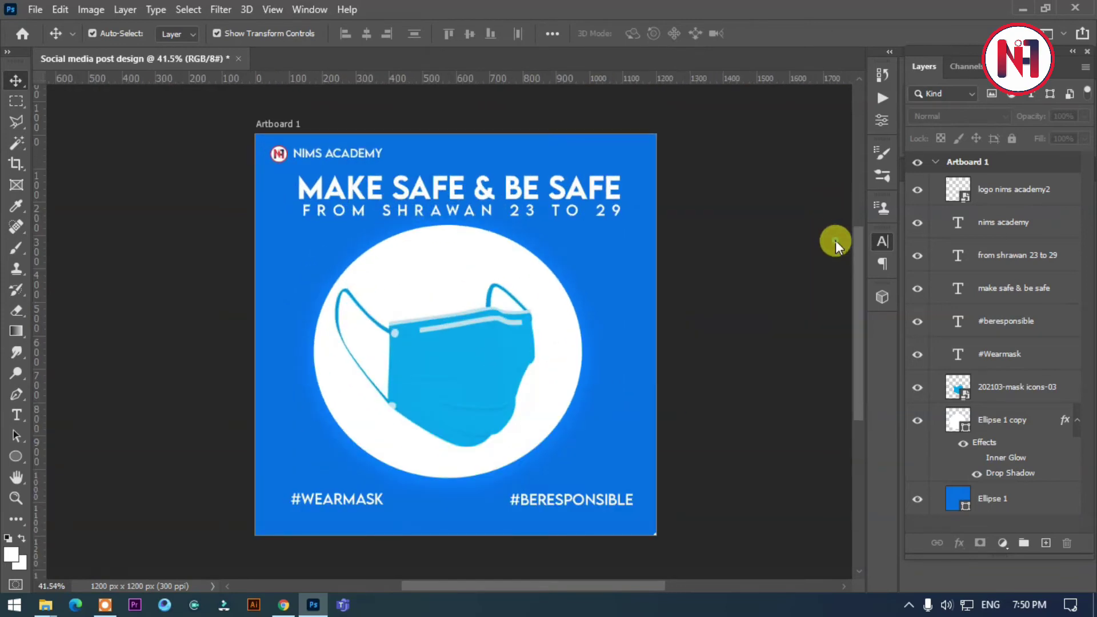
scroll(363, 230, up, 1)
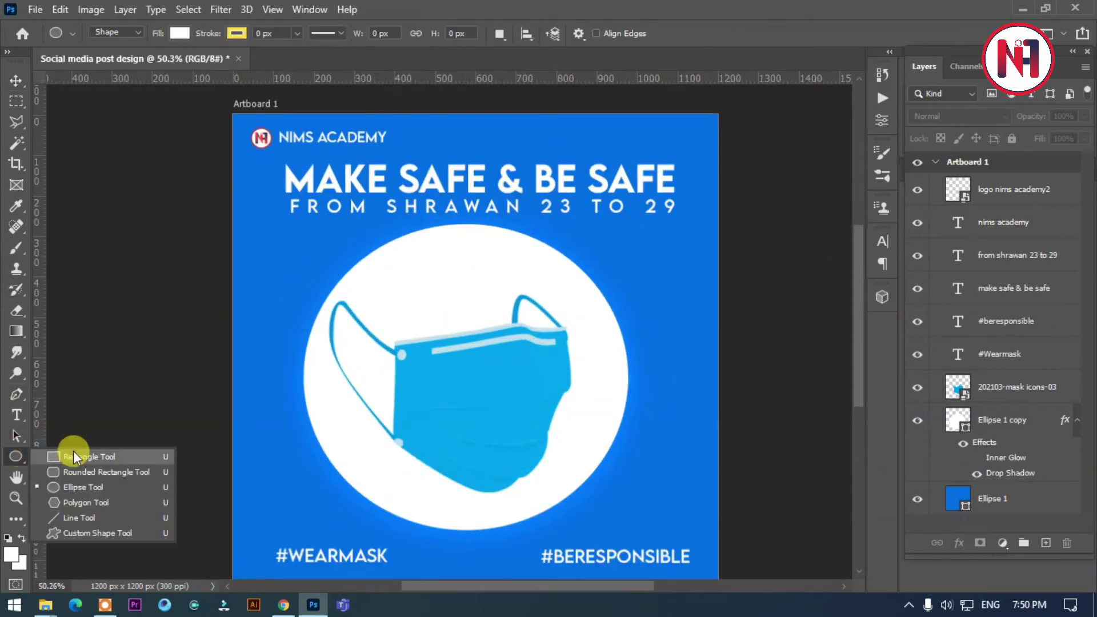
Draw a long thin white bar under the heading, keeping the subtitle above it.
drag(17, 452, 74, 454)
drag(282, 196, 677, 215)
click(180, 35)
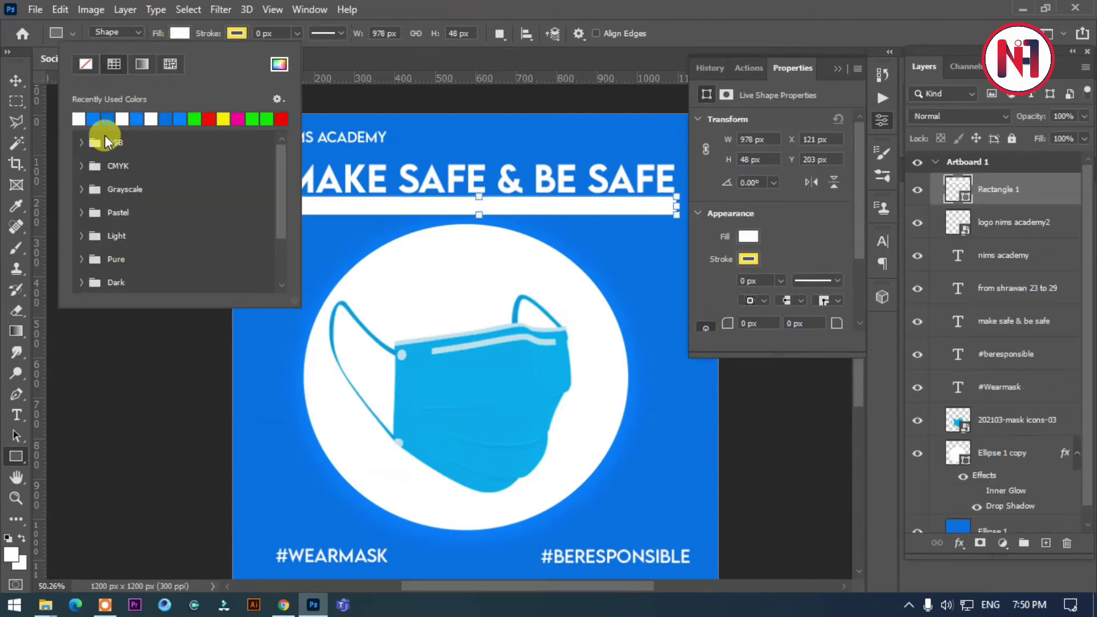
click(279, 64)
click(566, 127)
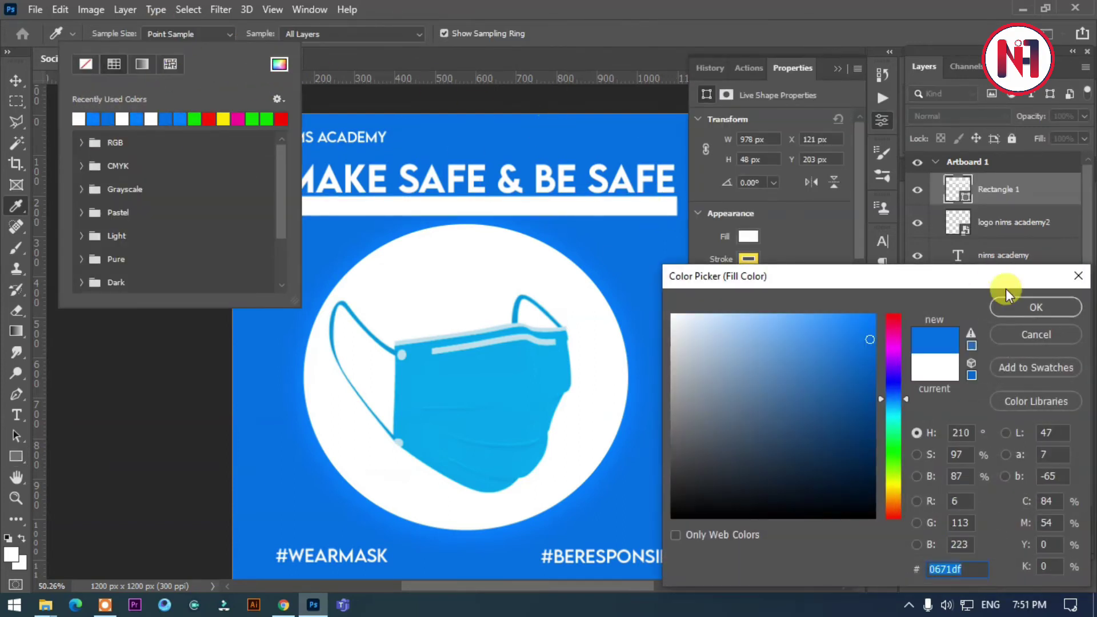
click(1033, 307)
click(12, 83)
drag(1009, 289, 1010, 181)
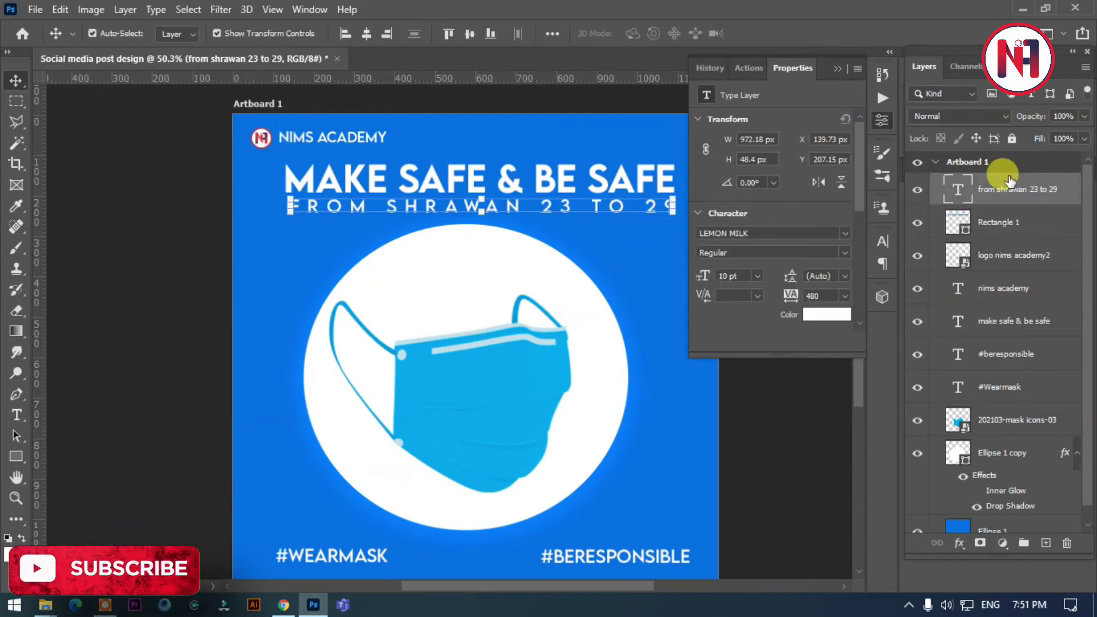
click(998, 223)
double_click(958, 222)
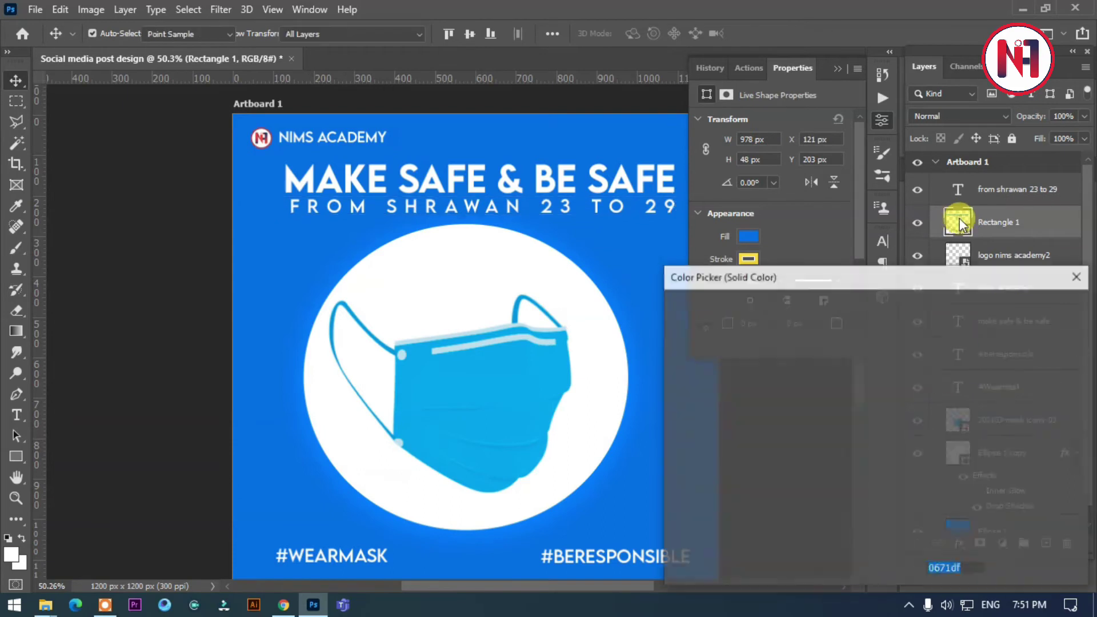
click(1017, 306)
click(1009, 189)
Colour the FROM SHRAWAN 23 TO 29 text blue #0671df.
key(t)
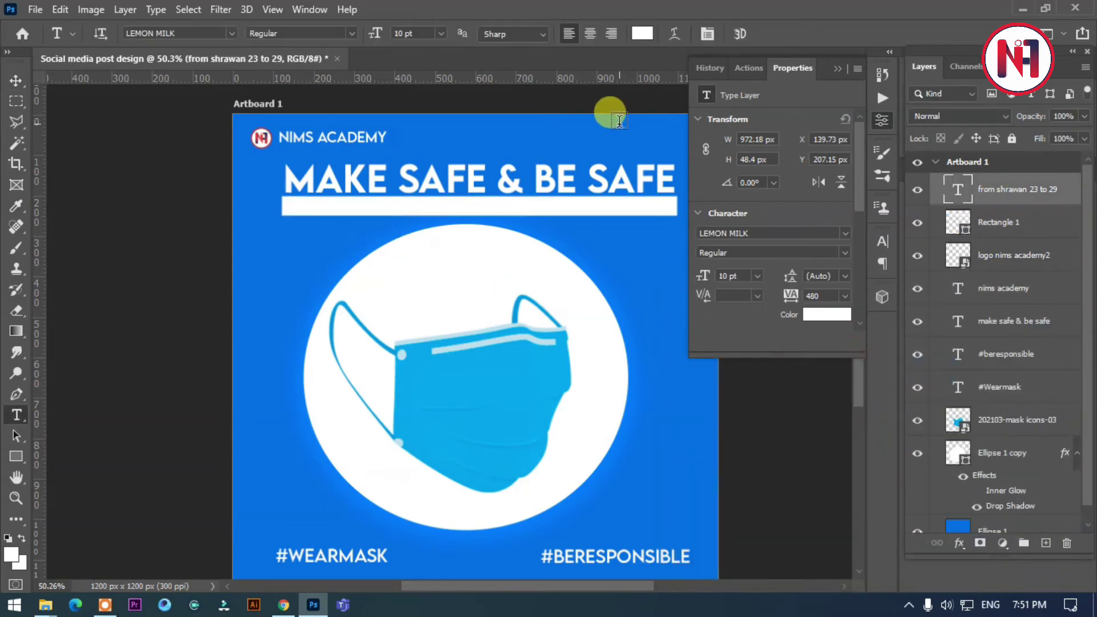
click(643, 34)
click(505, 137)
key(Return)
Copy the dark virus image from Chrome and paste it into the post.
key(v)
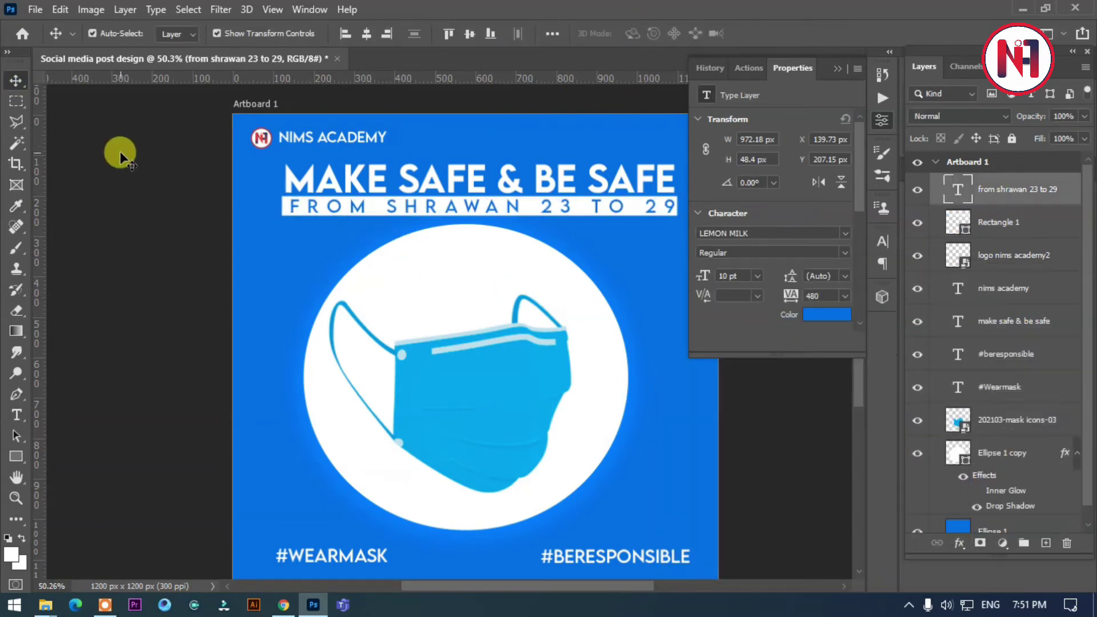
click(122, 154)
scroll(206, 188, down, 3)
scroll(202, 192, up, 1)
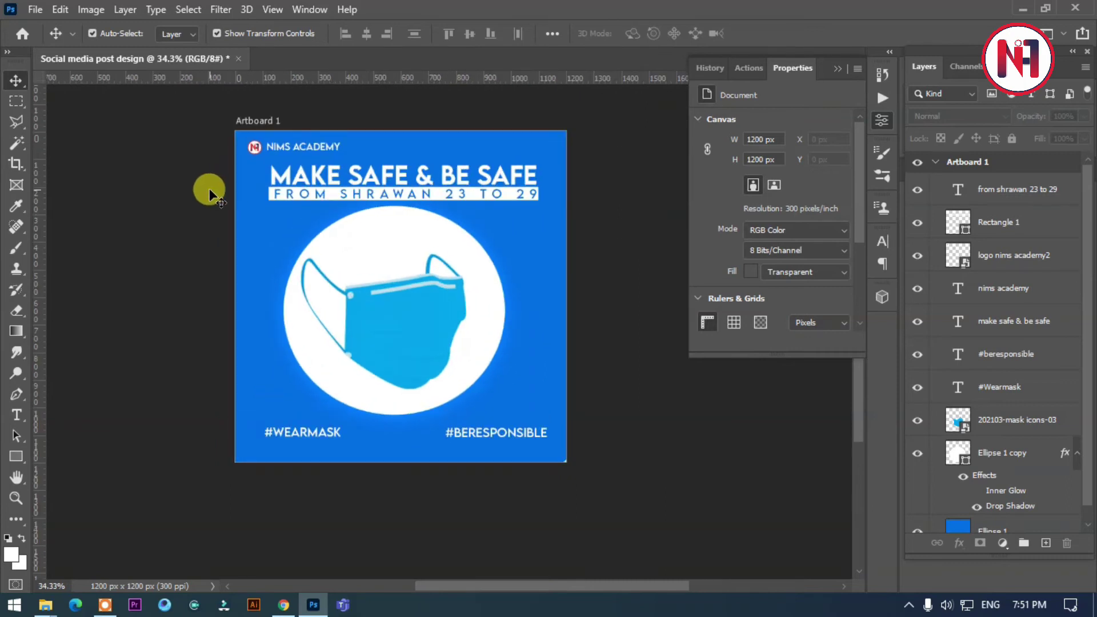
scroll(208, 194, up, 1)
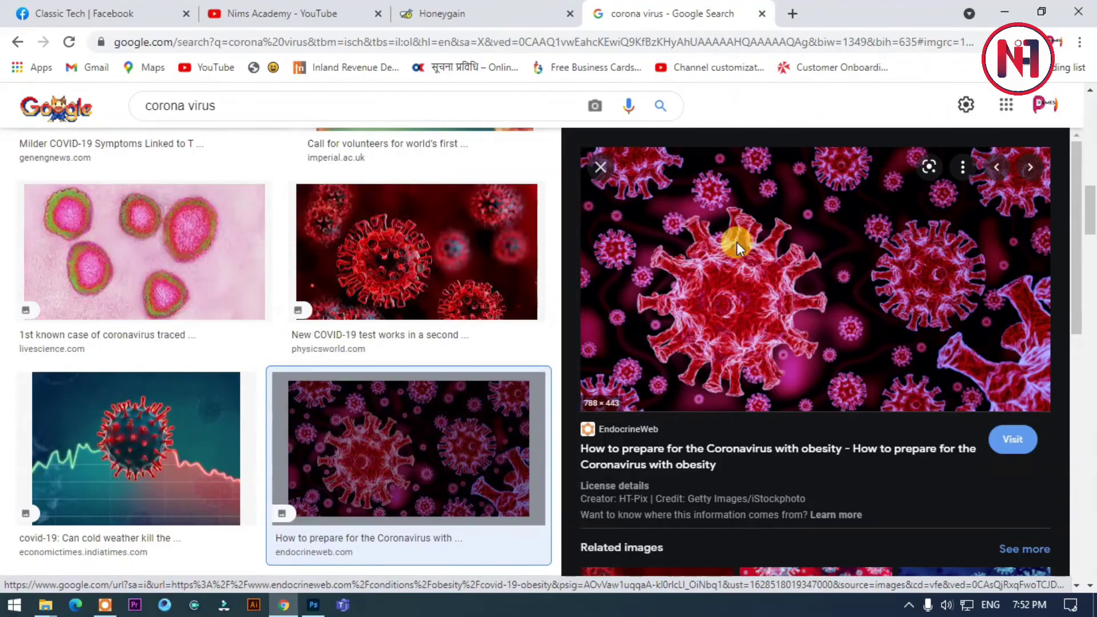
right_click(736, 241)
click(800, 431)
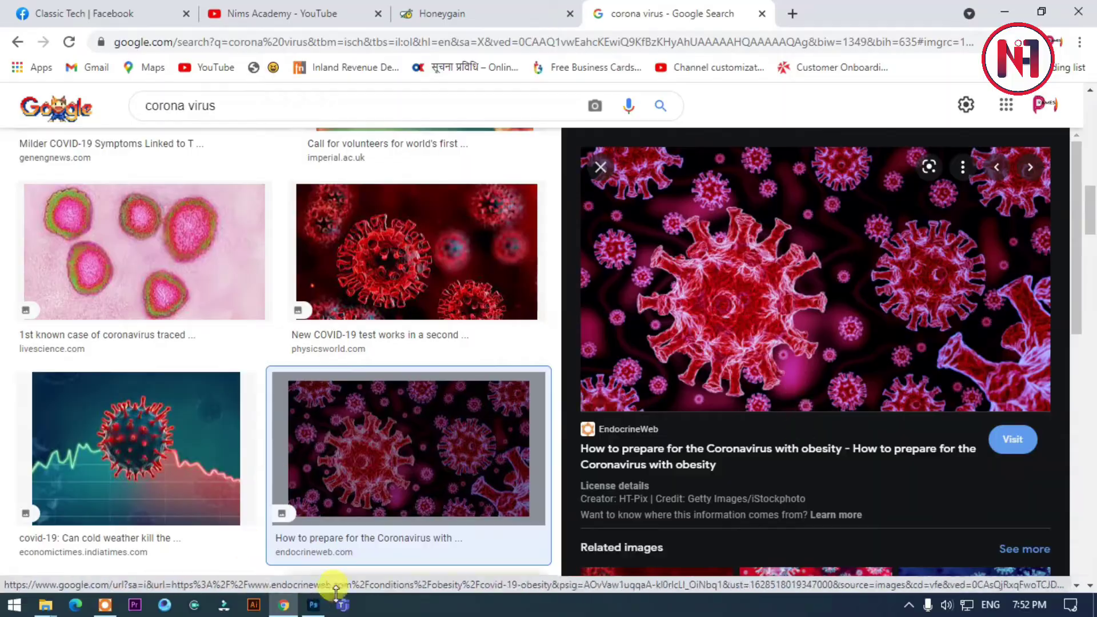
click(313, 604)
key(ctrl+v)
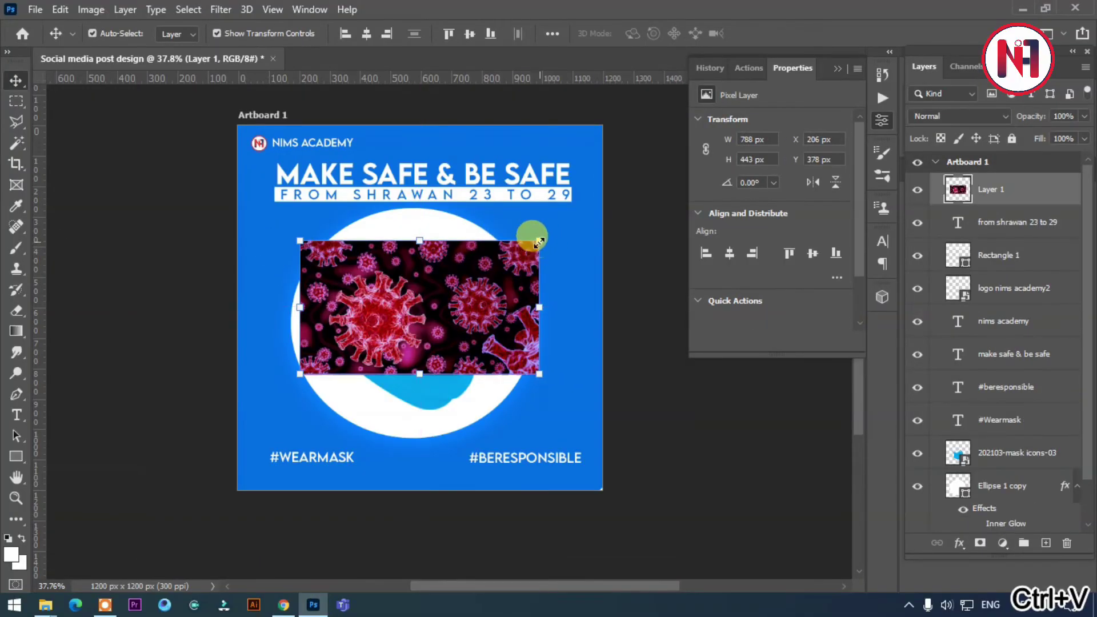
Scale the virus image to cover the artboard and place it just above Ellipse 1.
drag(537, 243, 702, 124)
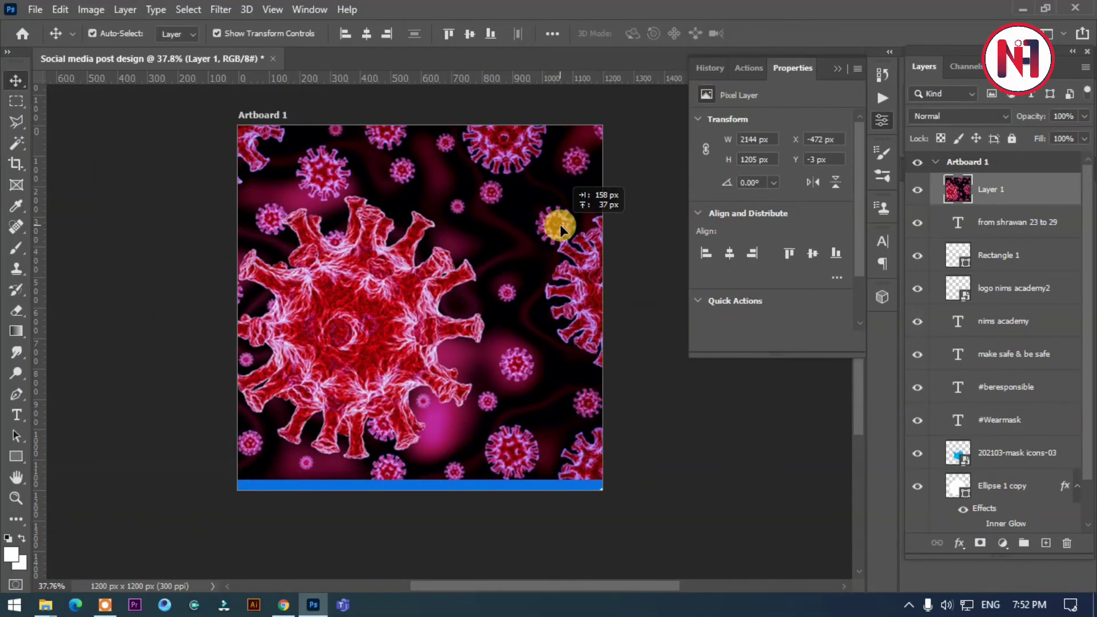
drag(560, 224, 556, 233)
key(Return)
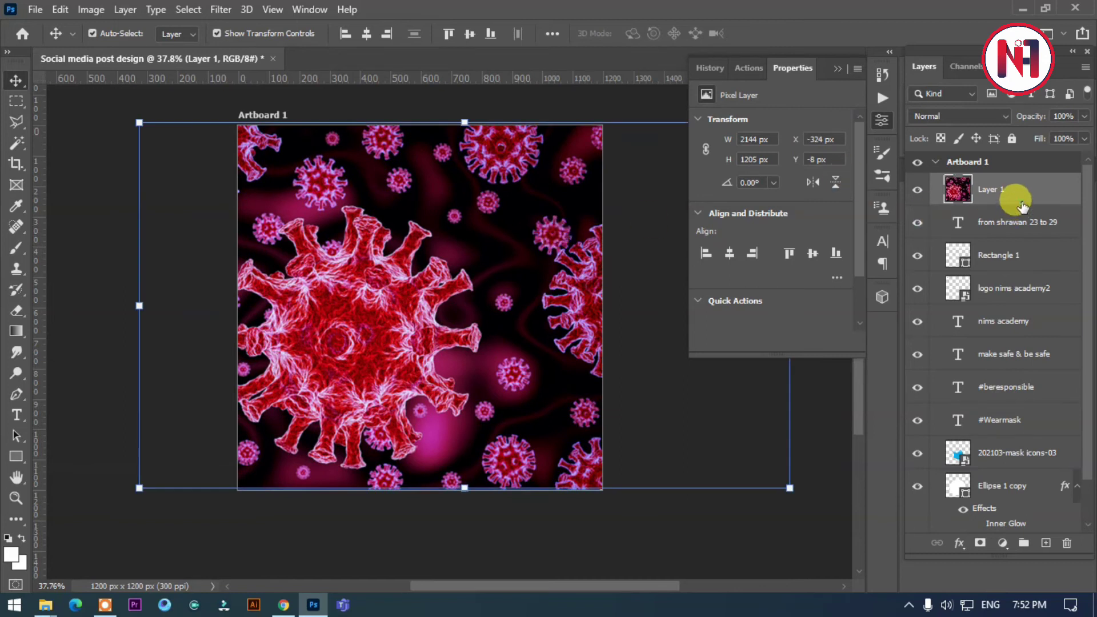
drag(1014, 207, 1010, 507)
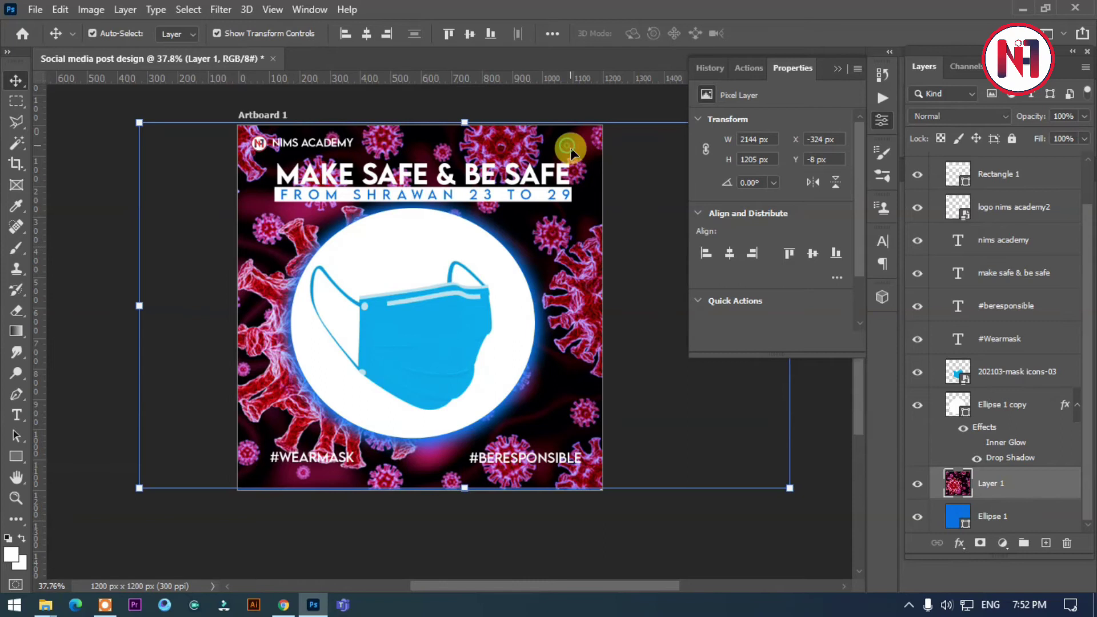
Lower the virus layer's Fill to 13% for a faint pattern.
drag(1083, 150, 1020, 165)
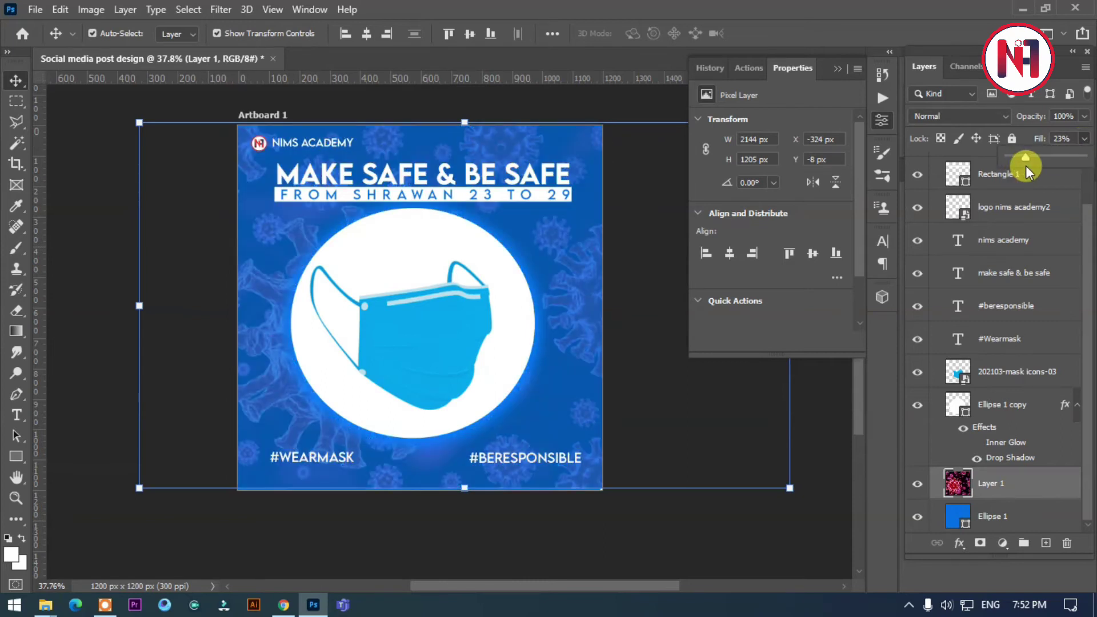
drag(1026, 167, 1020, 169)
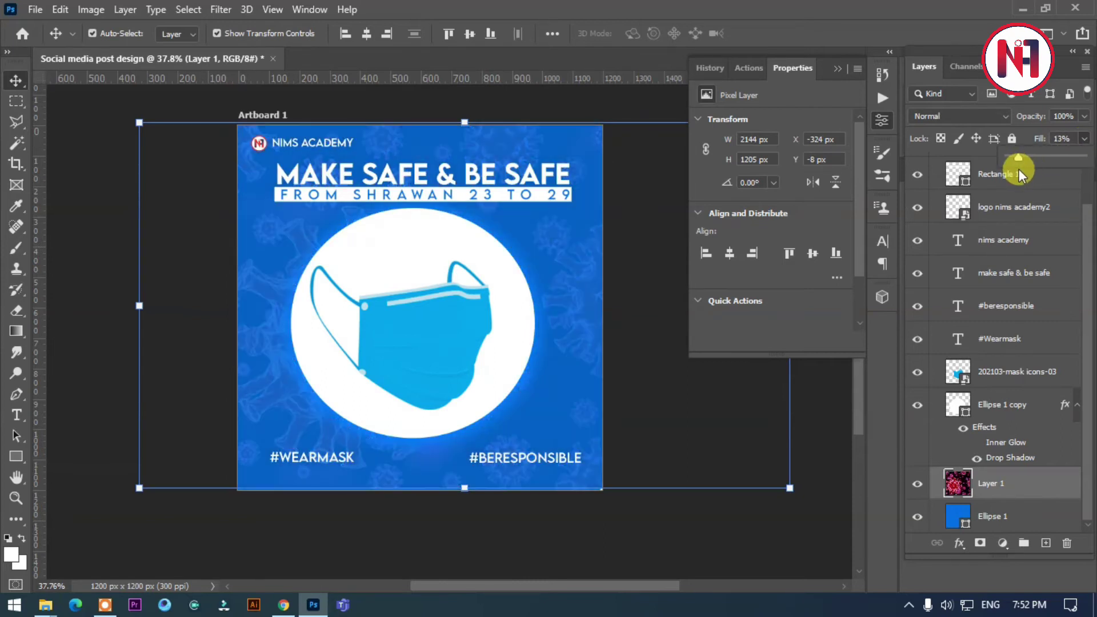
click(95, 160)
scroll(222, 246, down, 2)
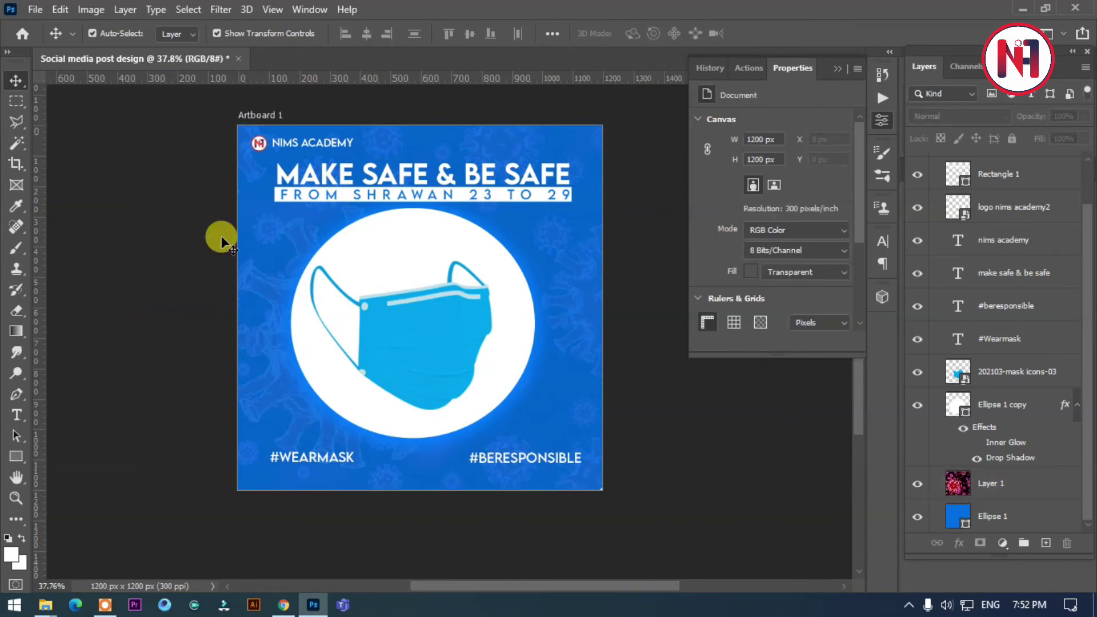
scroll(230, 259, up, 1)
scroll(184, 299, up, 1)
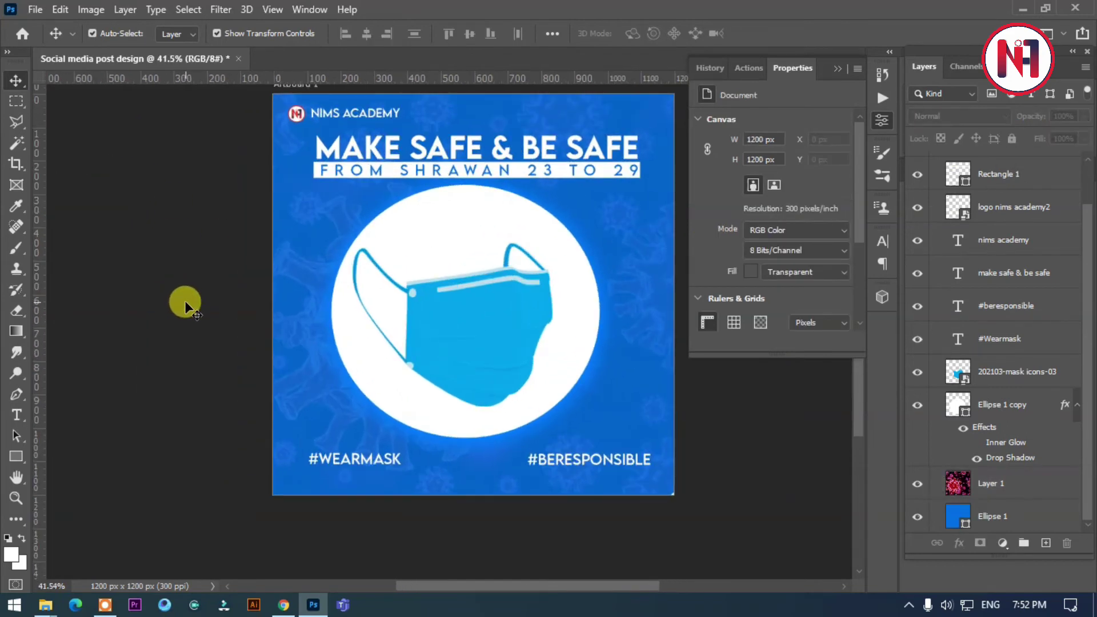
scroll(184, 300, down, 1)
scroll(184, 300, down, 1)
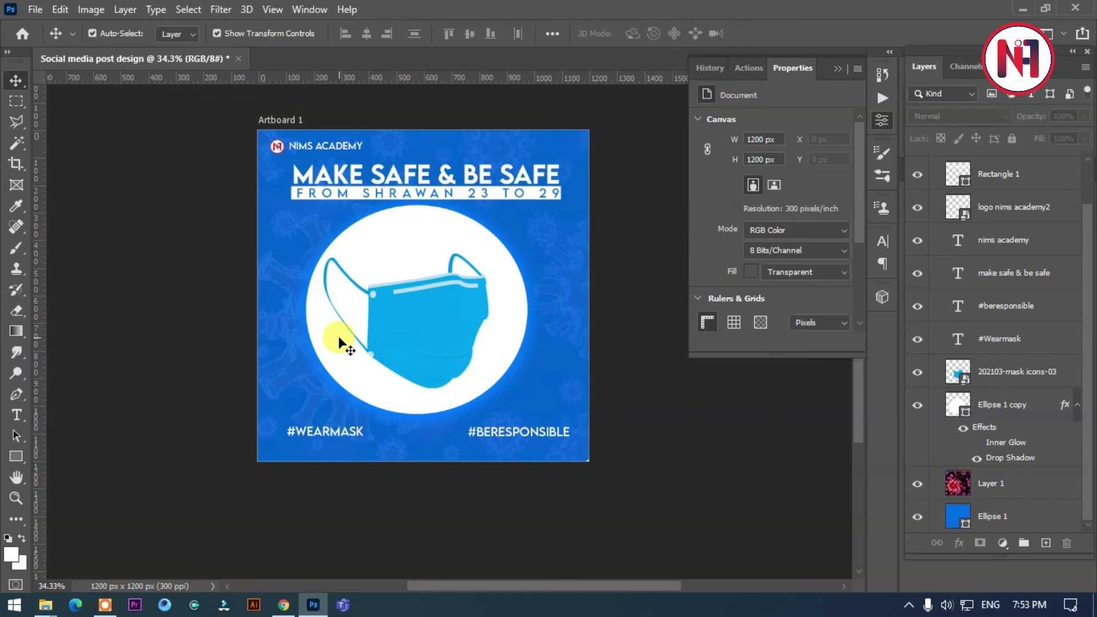
Combine the FROM SHRAWAN text and white bar into one object, with the heading layer beneath.
click(641, 209)
click(580, 183)
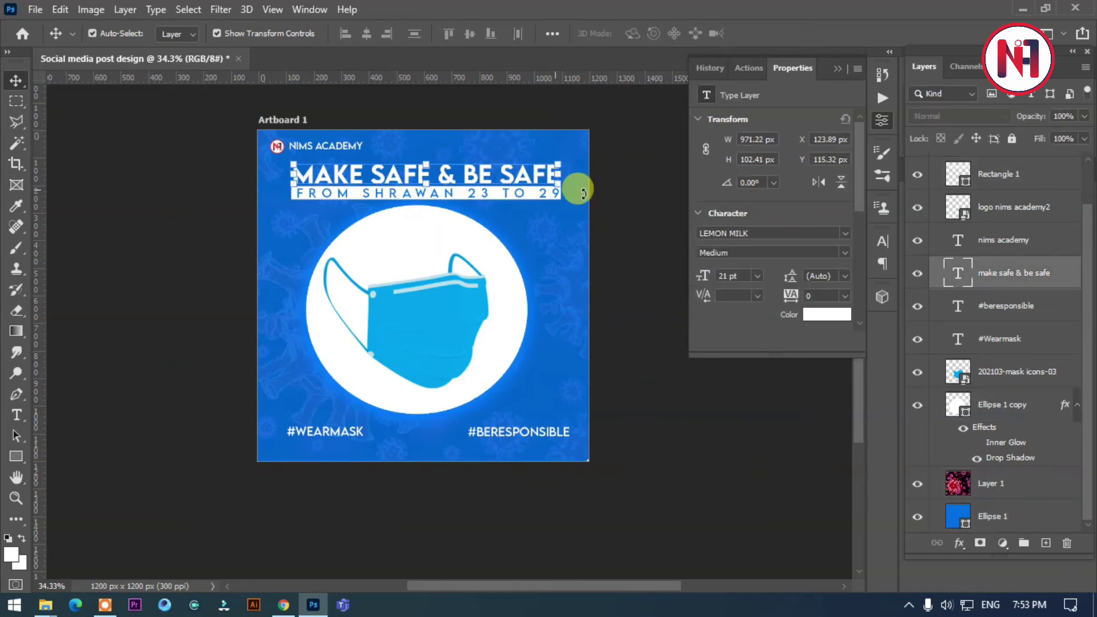
key(ctrl+t)
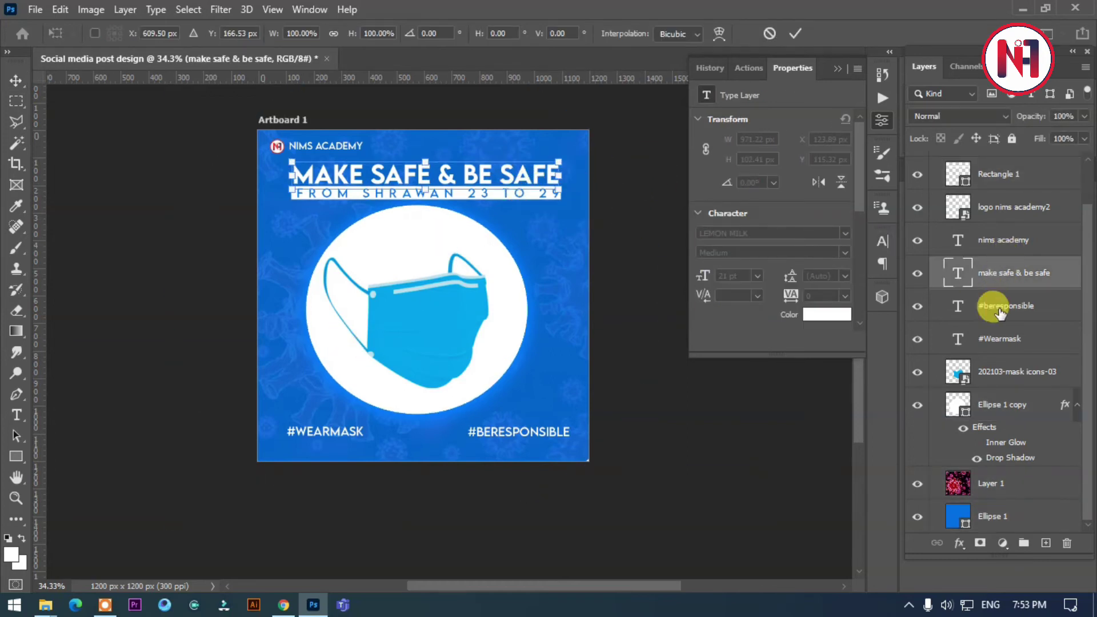
click(607, 191)
click(520, 193)
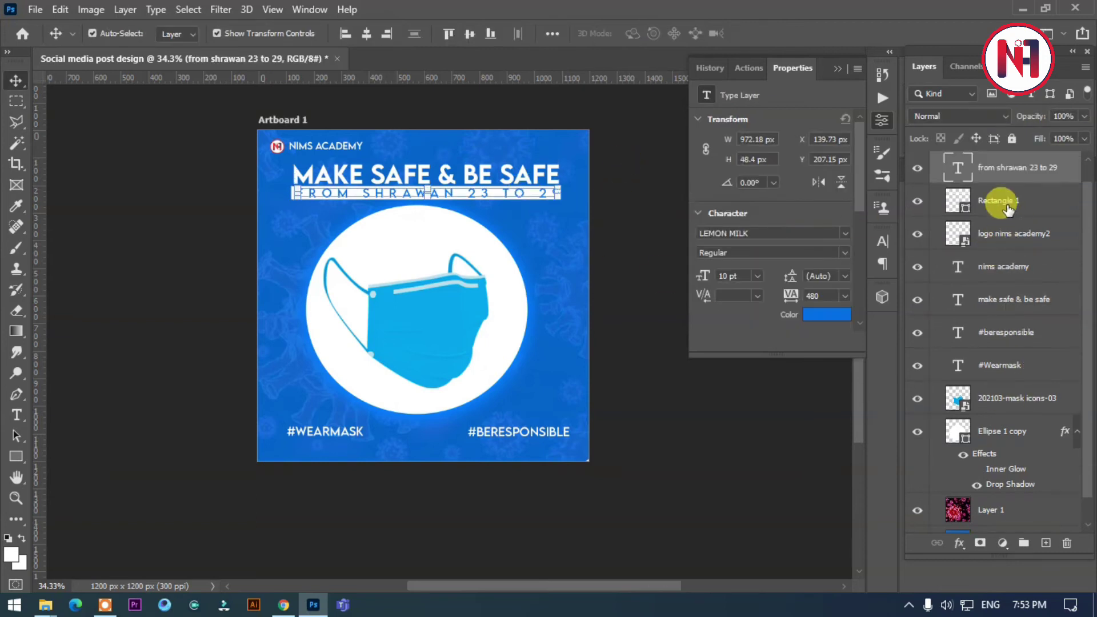
shift+click(1008, 209)
right_click(1008, 209)
click(857, 221)
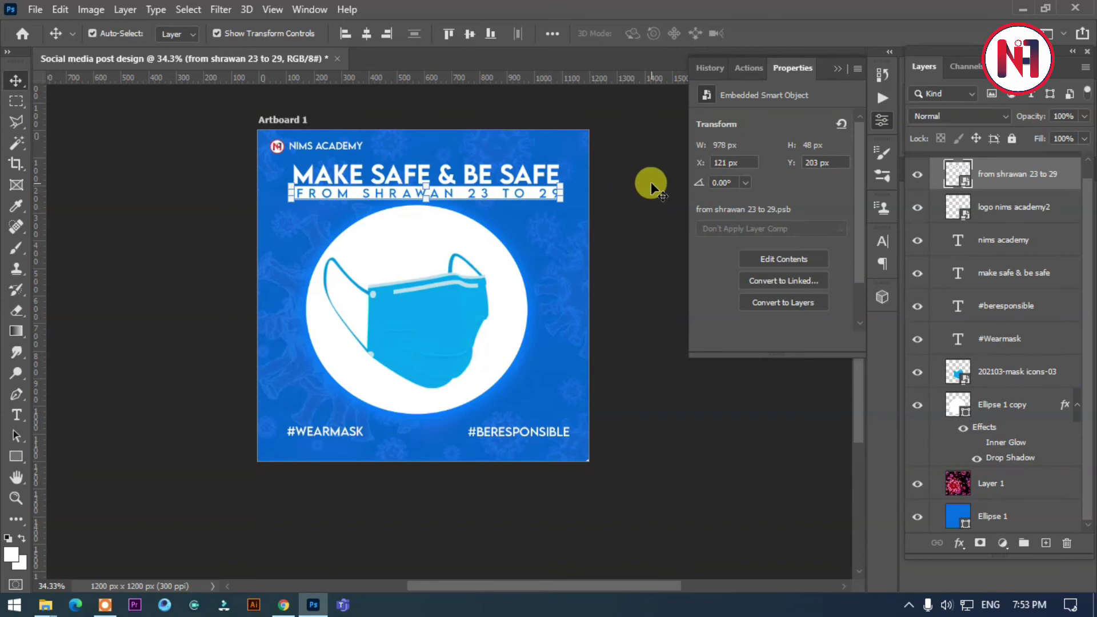
drag(995, 272, 996, 197)
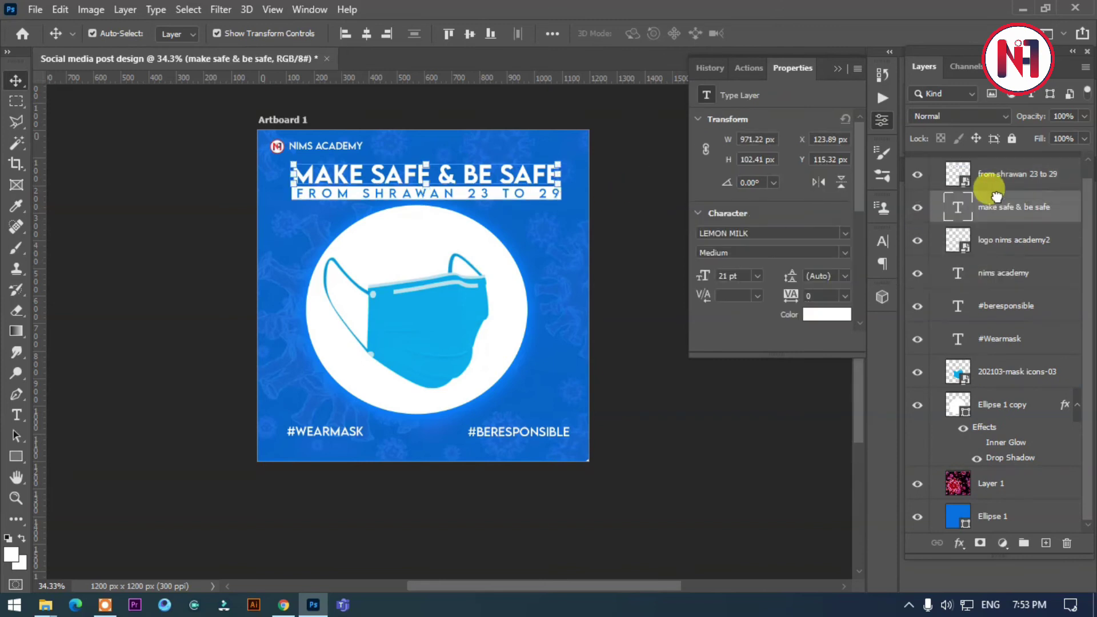
click(627, 247)
Move the headline and date strip to the bottom and centre the mask on the circle.
click(991, 405)
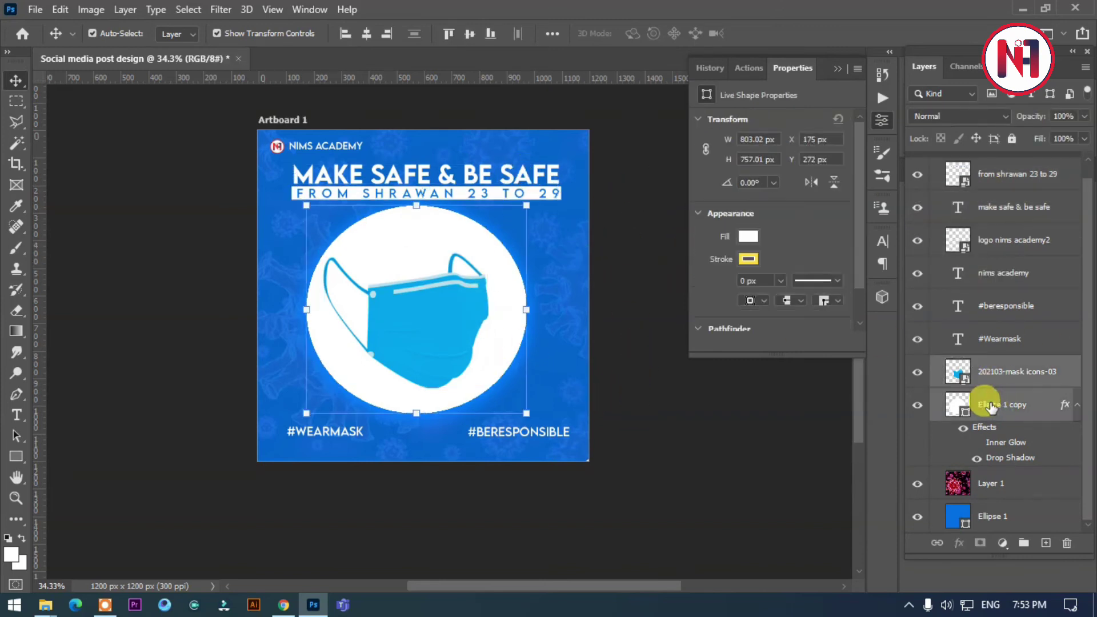
click(546, 193)
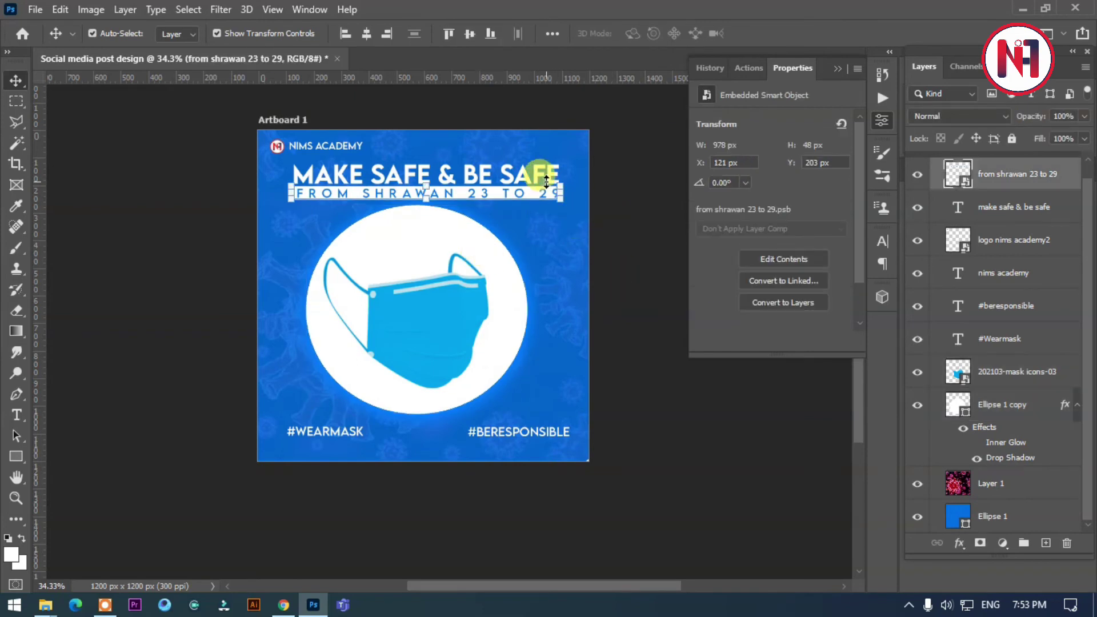
shift+click(1016, 213)
drag(513, 183, 508, 433)
click(473, 299)
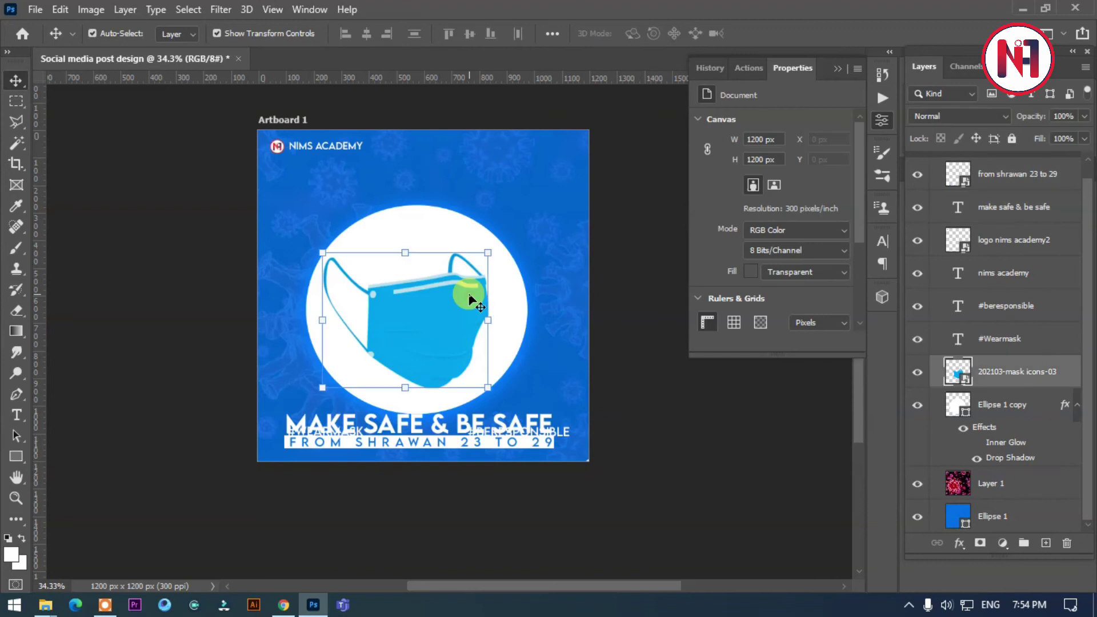
drag(510, 306, 457, 291)
Place #BERESPONSIBLE in the top-right corner and nudge #WEARMASK up slightly.
click(558, 430)
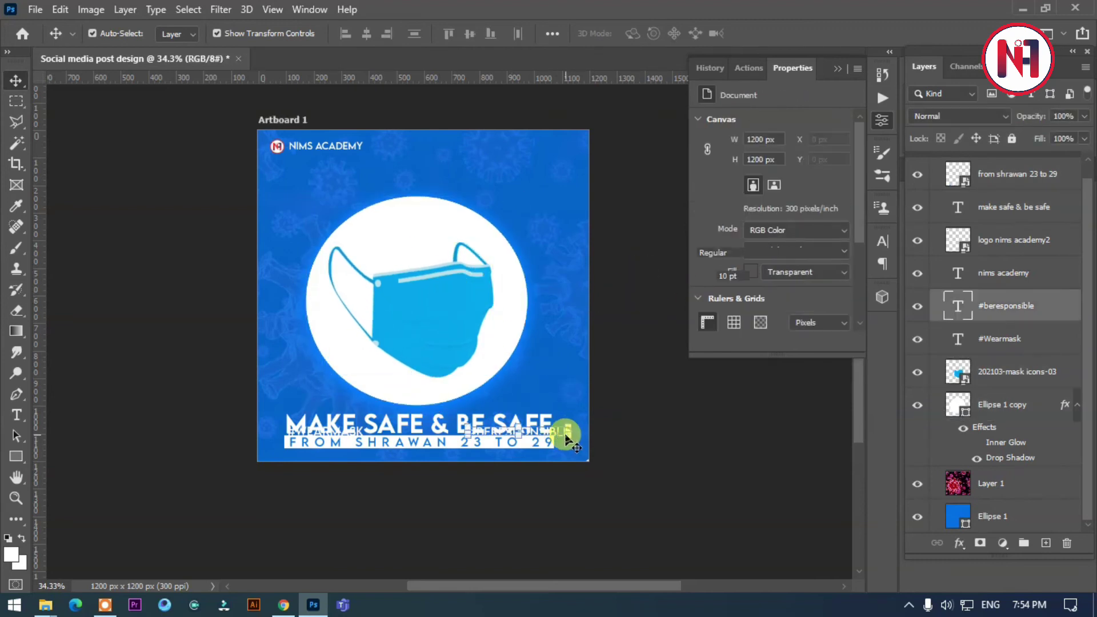
scroll(562, 431, up, 3)
drag(561, 430, 575, 98)
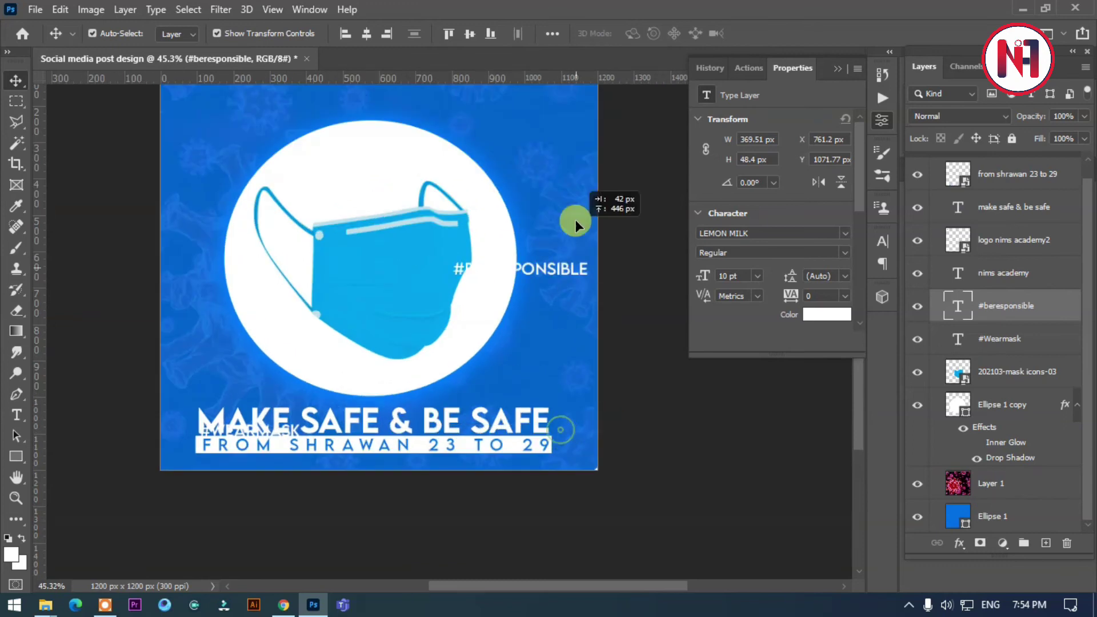
drag(266, 430, 362, 167)
key(ctrl+z)
click(1001, 339)
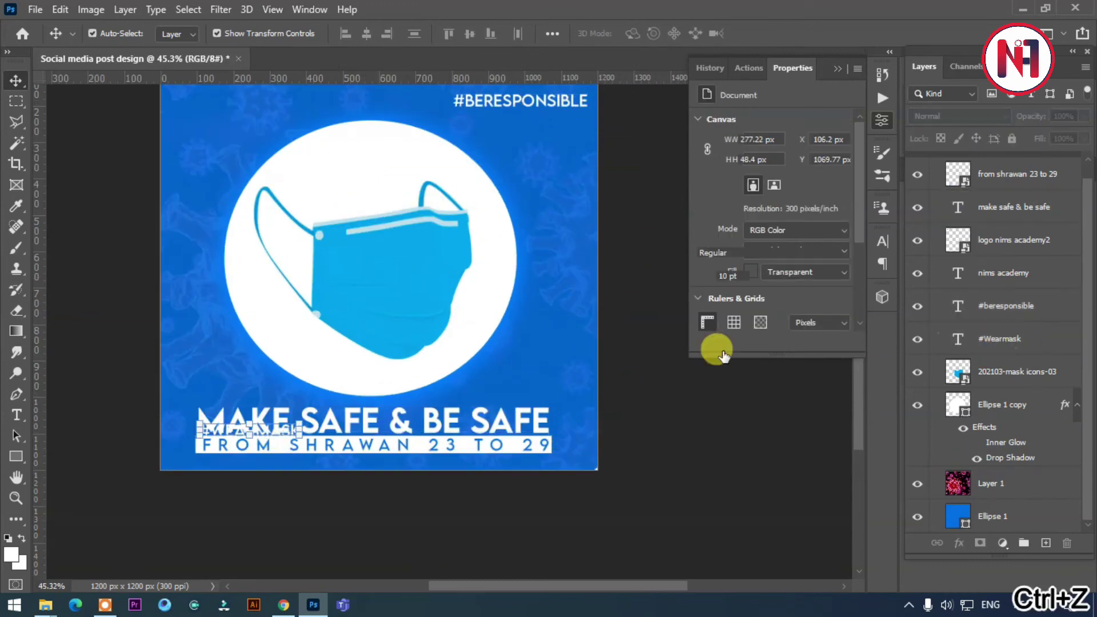
key(shift+Up)
key(shift+Up)
key(shift+Up)
scroll(326, 337, down, 3)
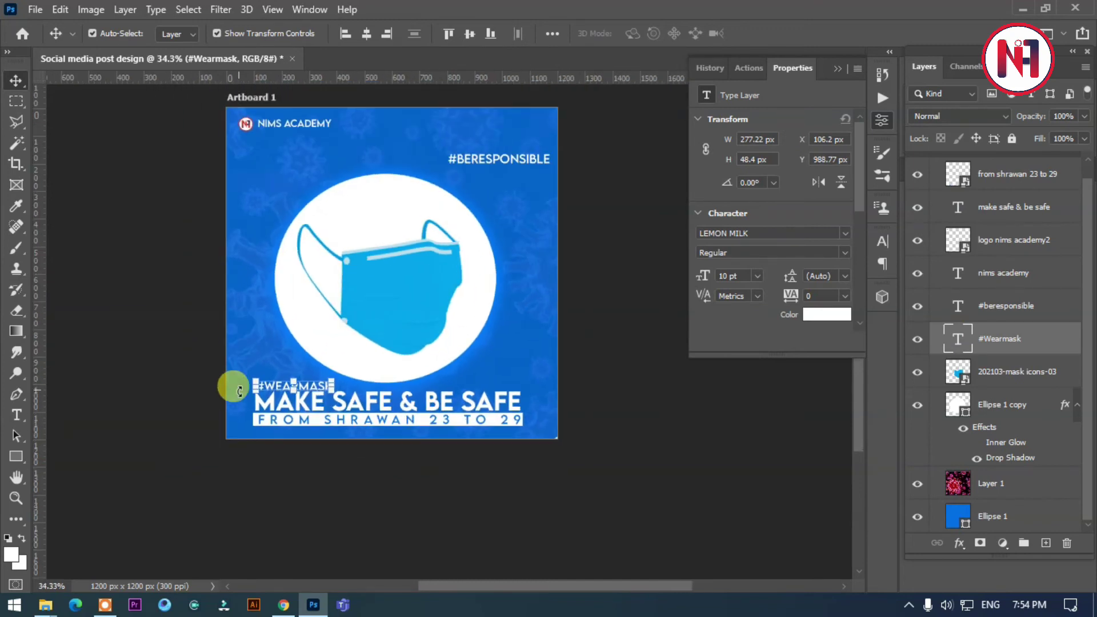
Move #WEARMASK to the top-right under #BERESPONSIBLE and set it to 6 pt.
drag(314, 388, 514, 129)
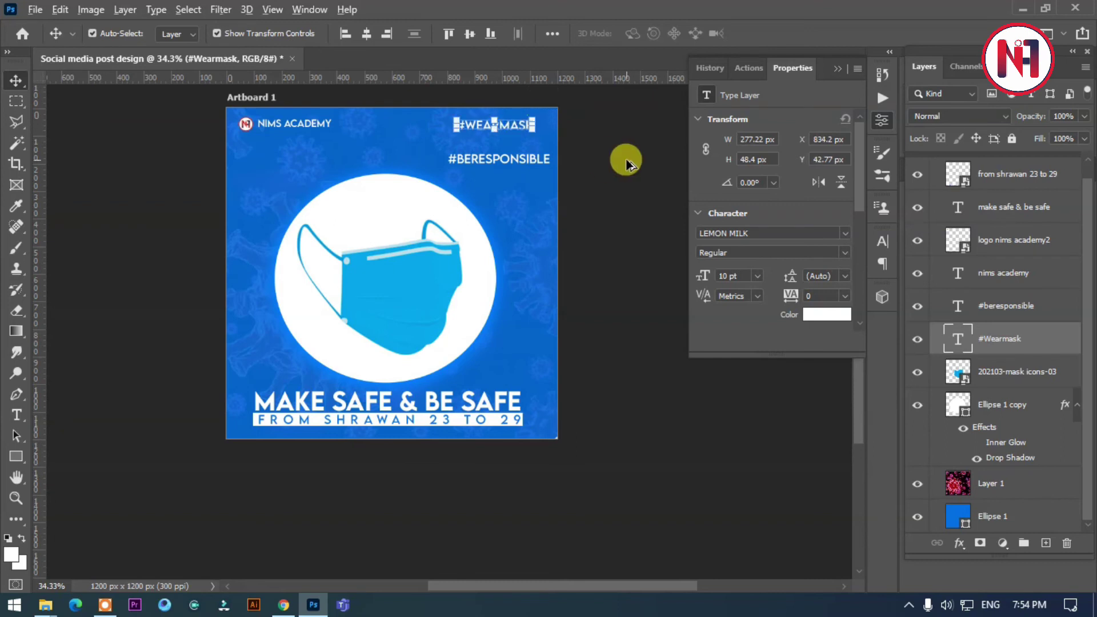
scroll(323, 109, up, 3)
scroll(323, 108, up, 3)
mouse_move(479, 307)
mouse_down()
mouse_move(482, 251)
mouse_move(501, 283)
mouse_move(501, 325)
mouse_move(493, 248)
mouse_move(474, 276)
mouse_up()
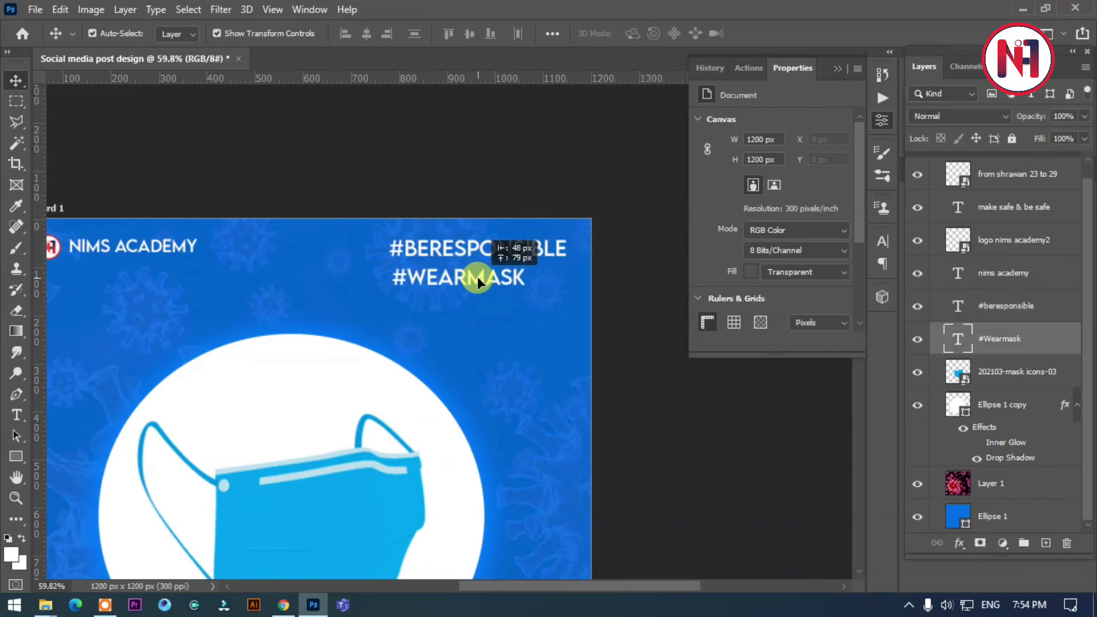
scroll(474, 277, up, 3)
key(t)
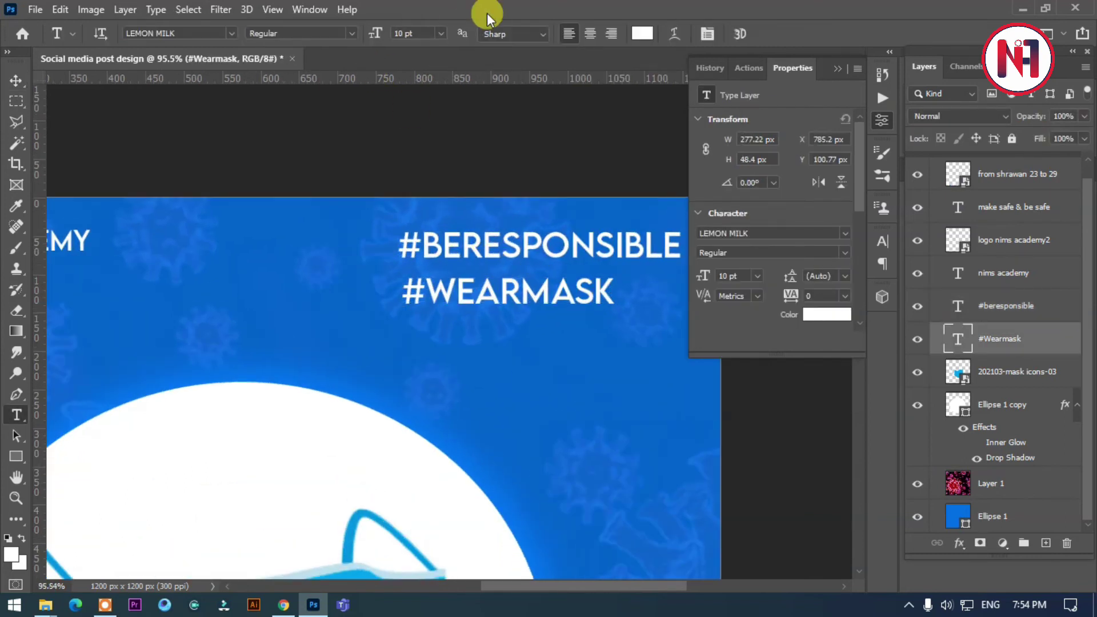
key(Return)
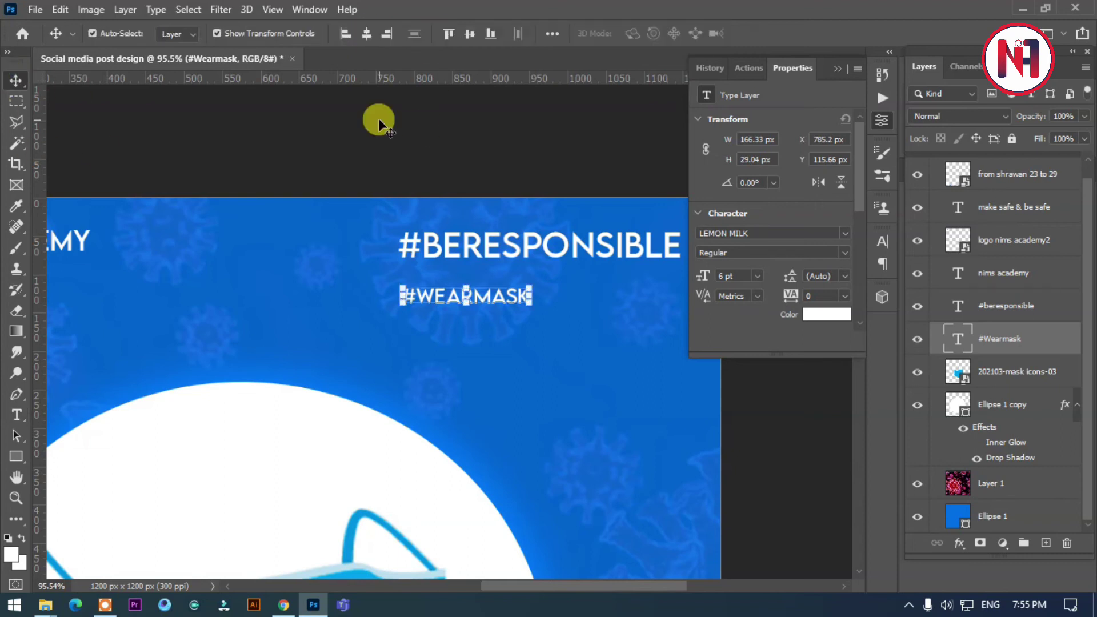
Place #WEARMASK beside #BERESPONSIBLE on one line.
ctrl+click(502, 232)
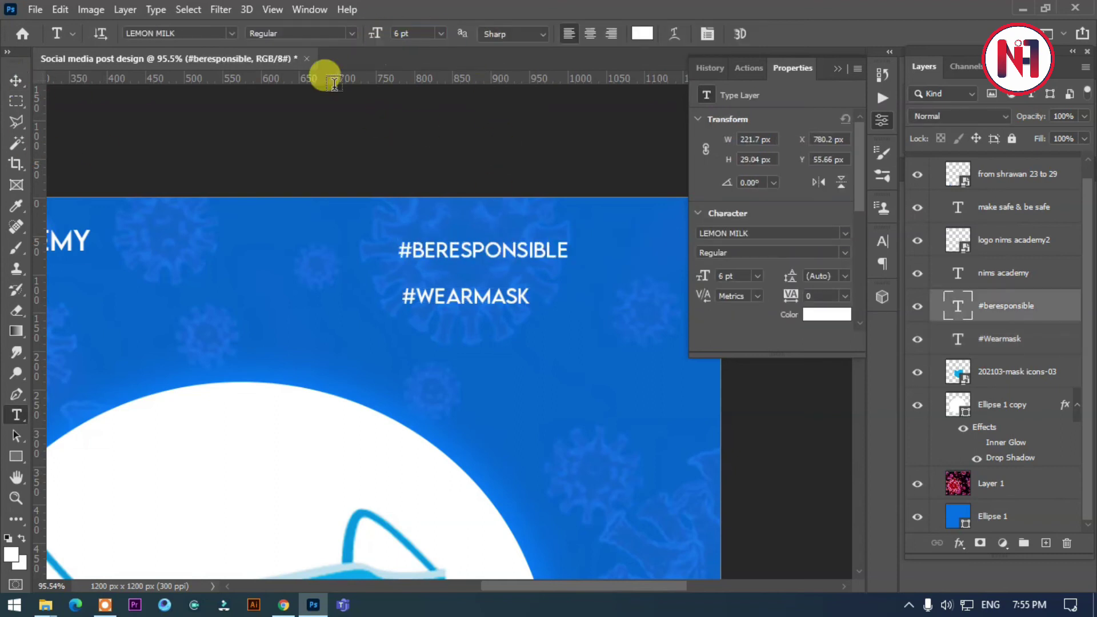
key(v)
click(355, 103)
scroll(508, 294, down, 2)
drag(508, 294, 636, 262)
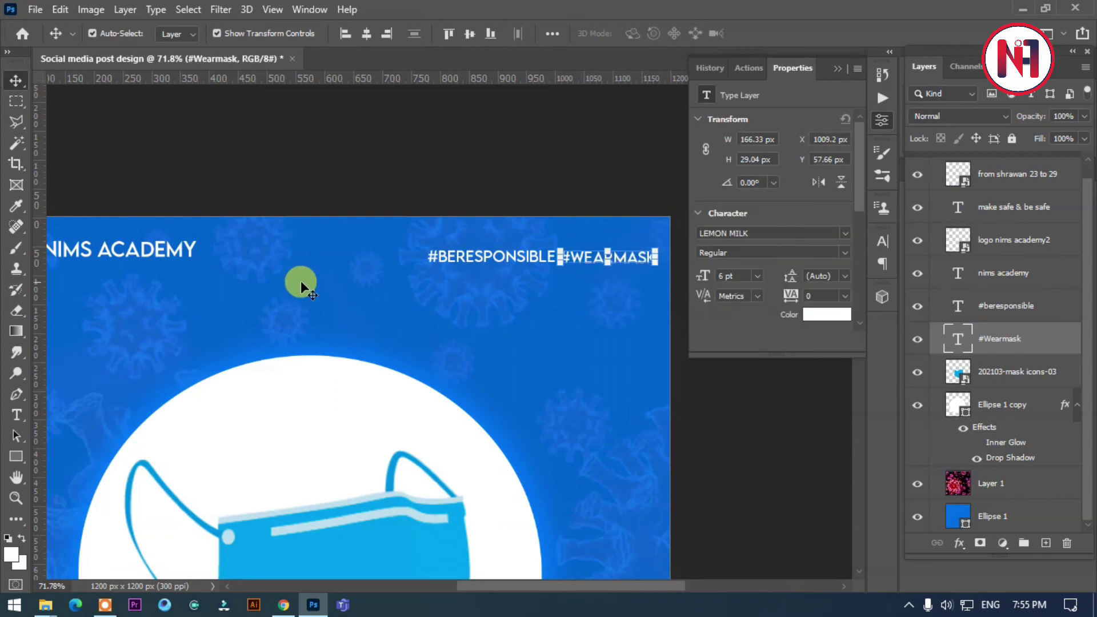
Align vertical centers of NIMS ACADEMY with #WEARMASK, then of the two hashtags.
shift+click(176, 249)
click(470, 34)
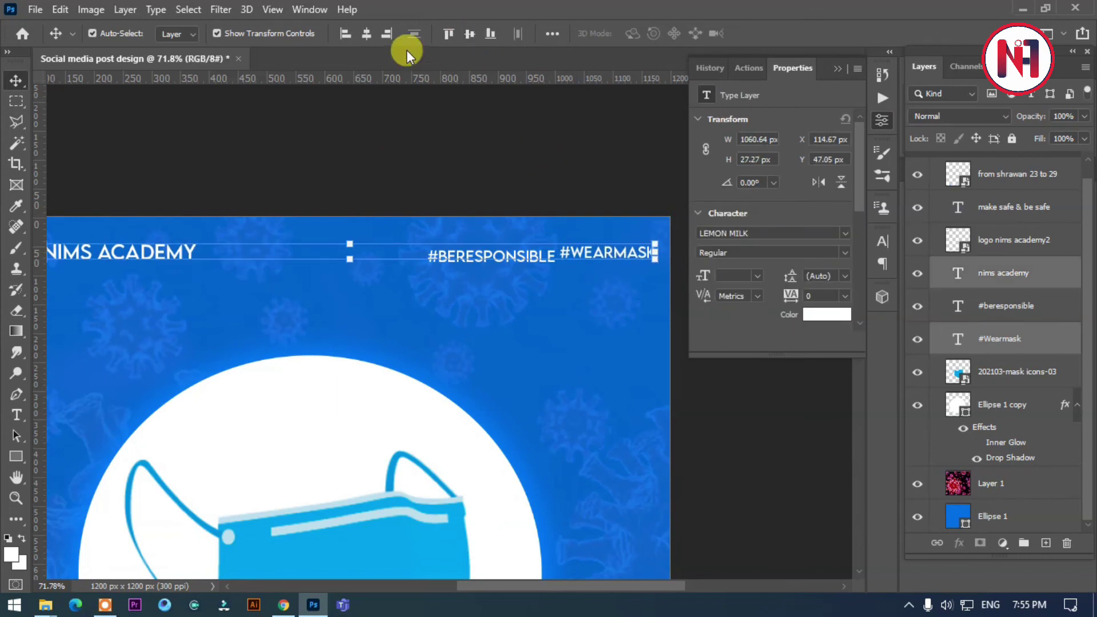
click(508, 135)
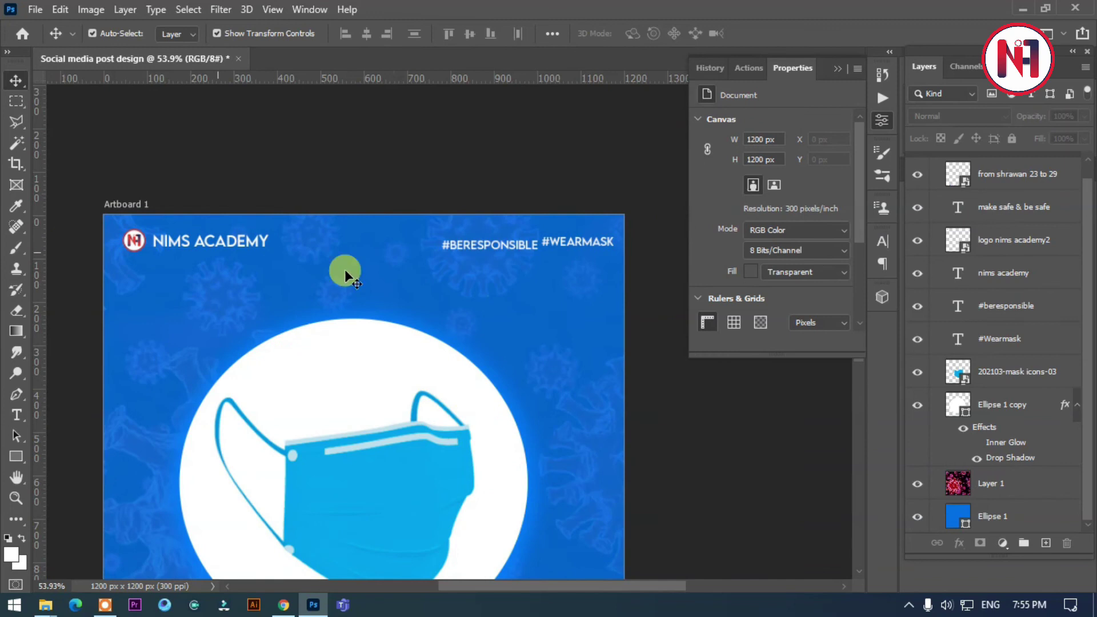
click(573, 217)
shift+click(489, 238)
click(469, 34)
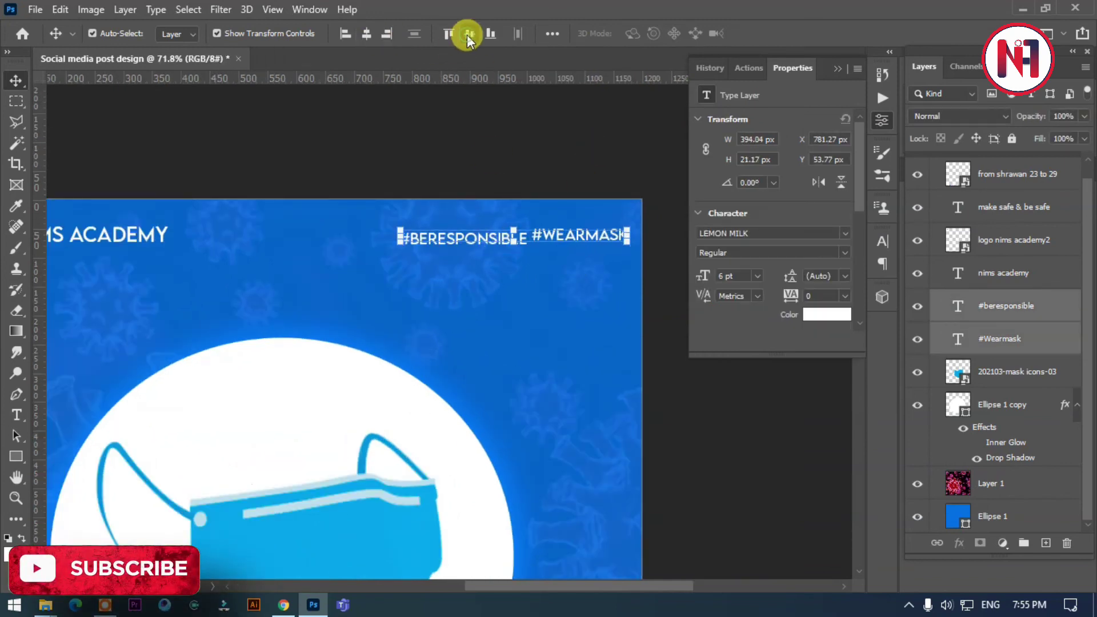
click(532, 155)
scroll(588, 216, down, 5)
Nudge the white circle and headline, undoing an accidental headline rotation.
scroll(448, 282, down, 3)
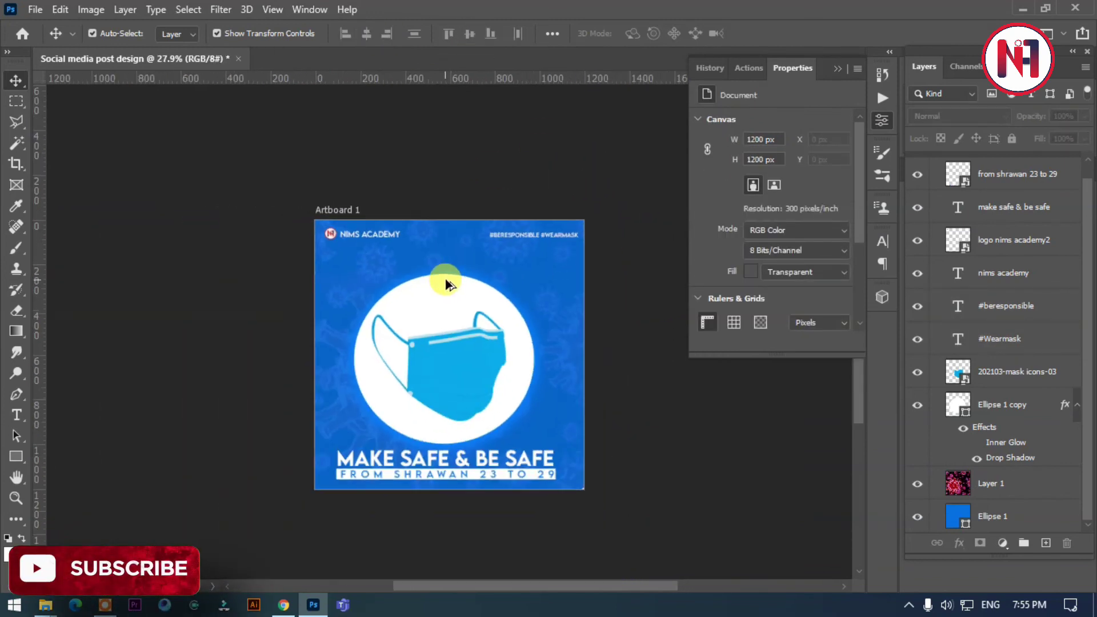
click(481, 324)
mouse_move(482, 324)
mouse_down()
mouse_move(471, 347)
mouse_move(526, 344)
mouse_move(495, 345)
mouse_up()
click(518, 360)
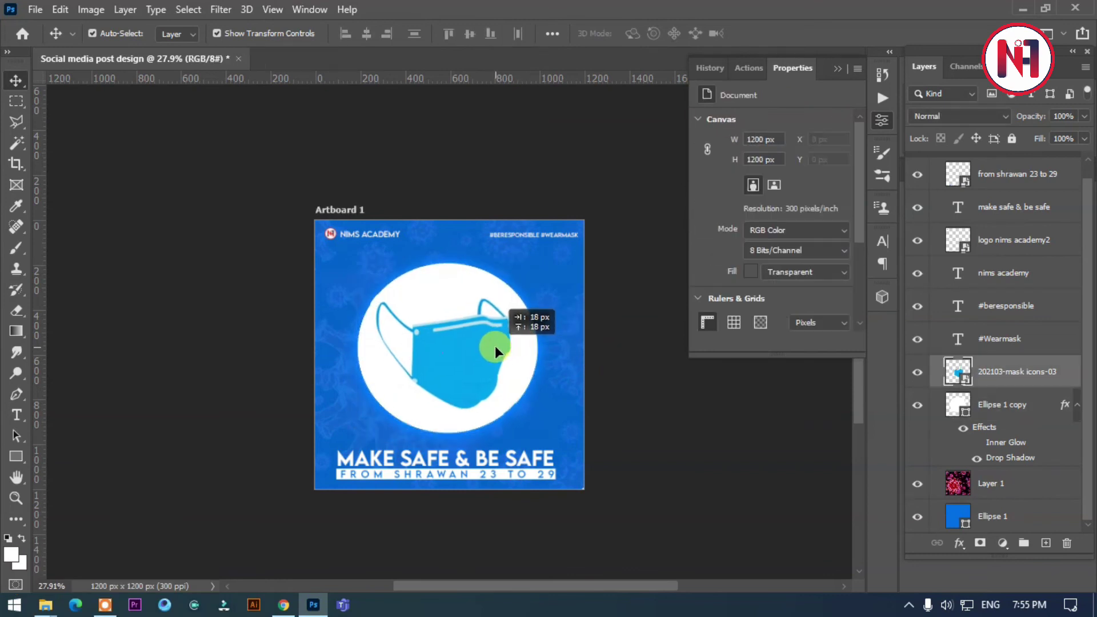
click(610, 311)
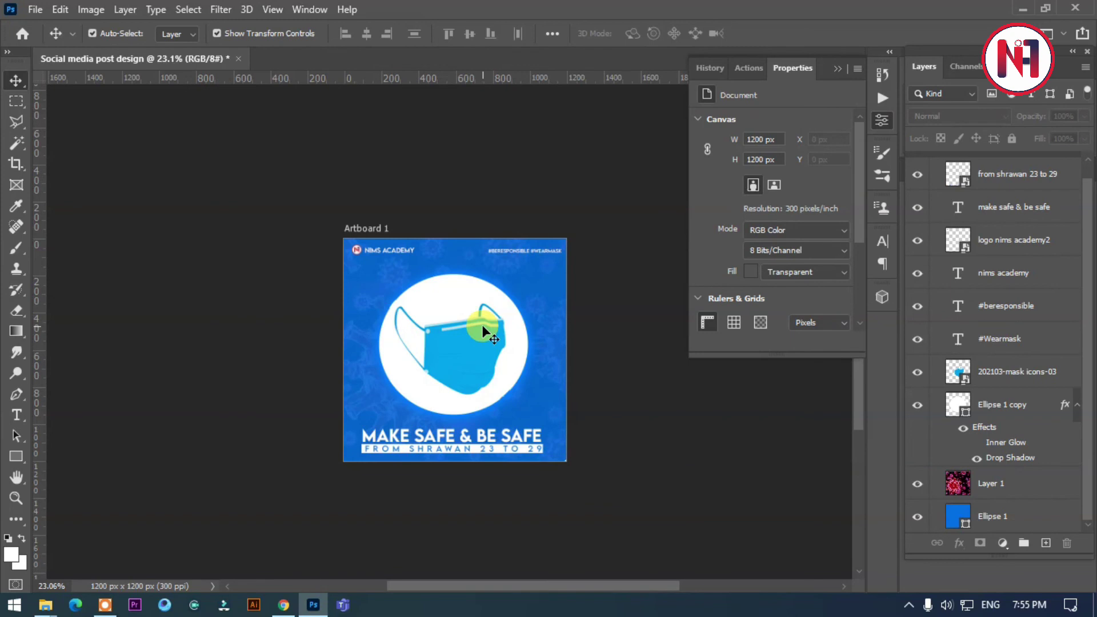
mouse_move(481, 453)
mouse_down()
mouse_move(484, 445)
mouse_move(495, 468)
mouse_up()
scroll(486, 475, up, 2)
key(ctrl+z)
key(ctrl+z)
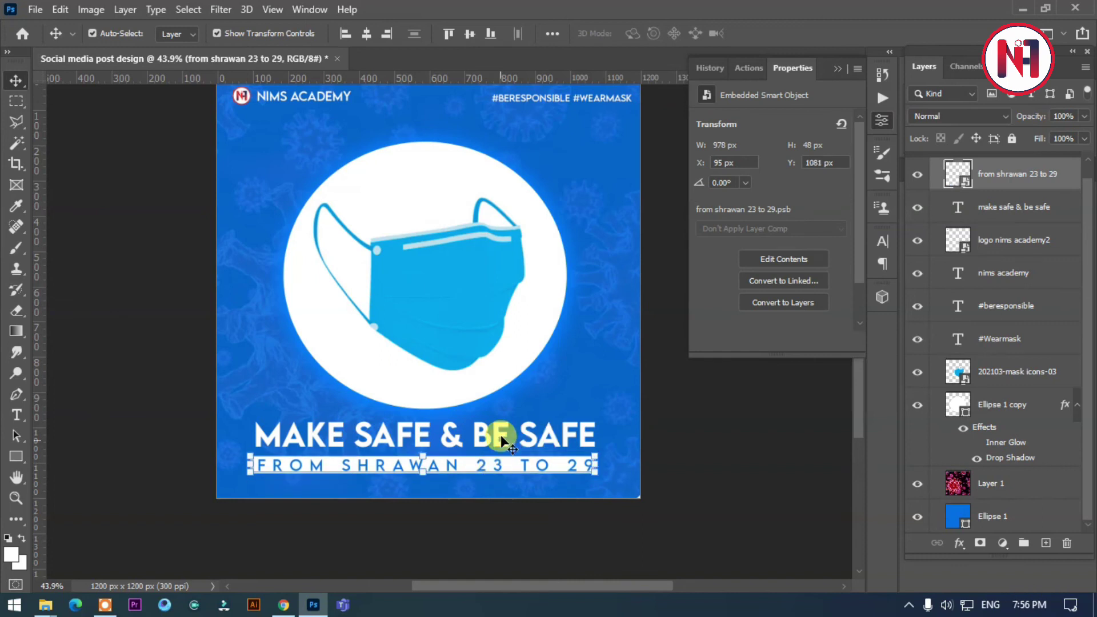
Raise the circle and mask together, then re-space the headline and date strip below.
click(527, 294)
shift+click(475, 218)
drag(474, 218, 458, 190)
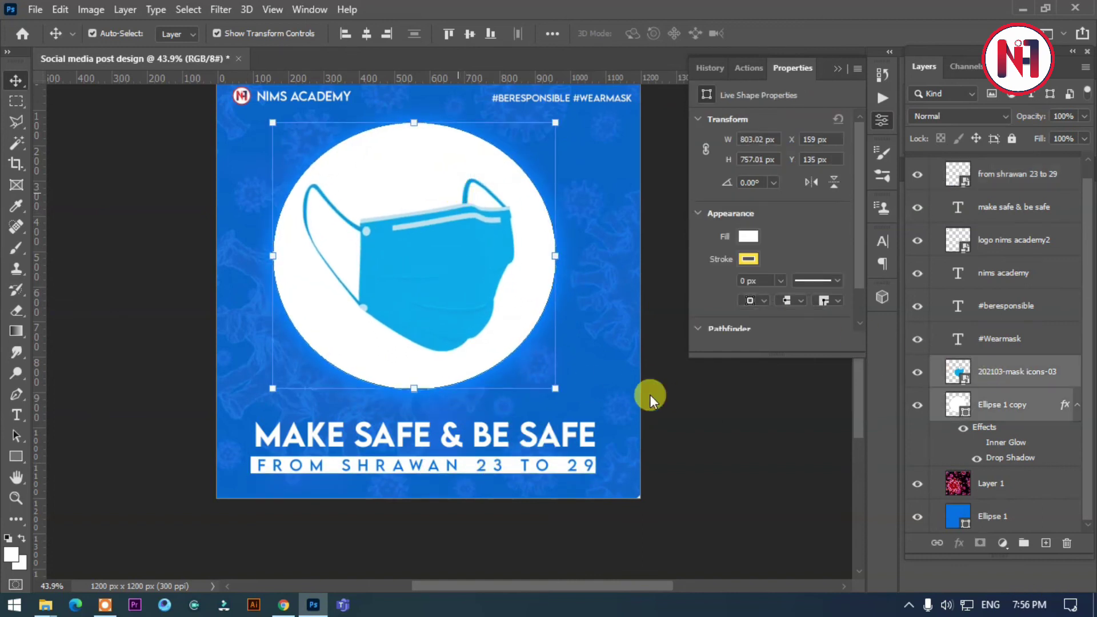
drag(555, 434, 547, 410)
drag(525, 464, 530, 423)
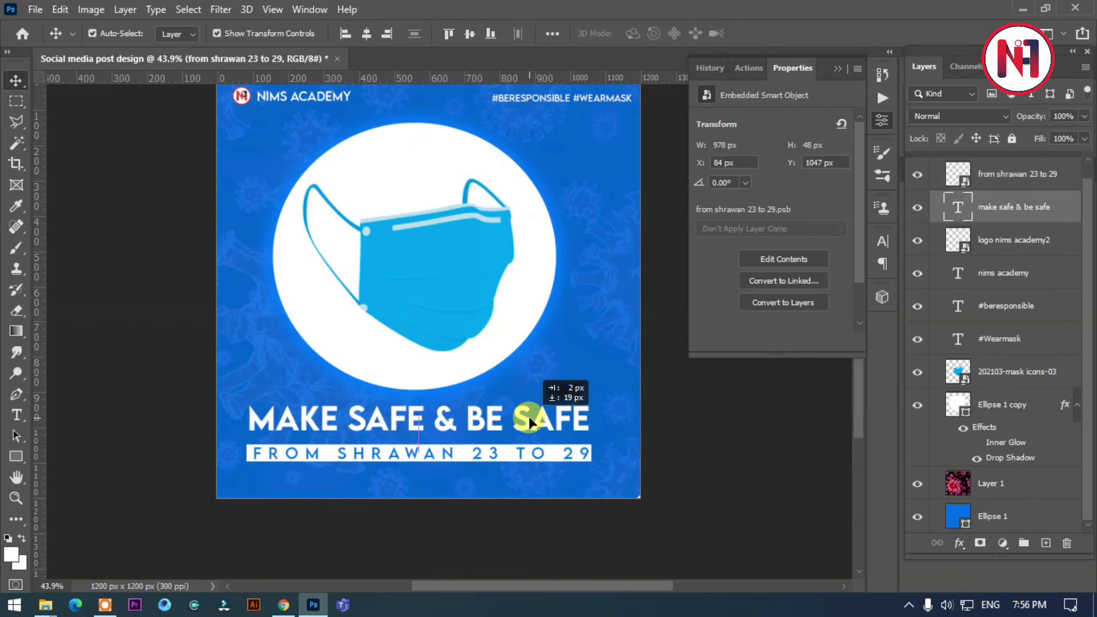
click(629, 481)
Add an empty Layer 2 and set the Gradient tool's first stop to #003b7e.
click(1043, 542)
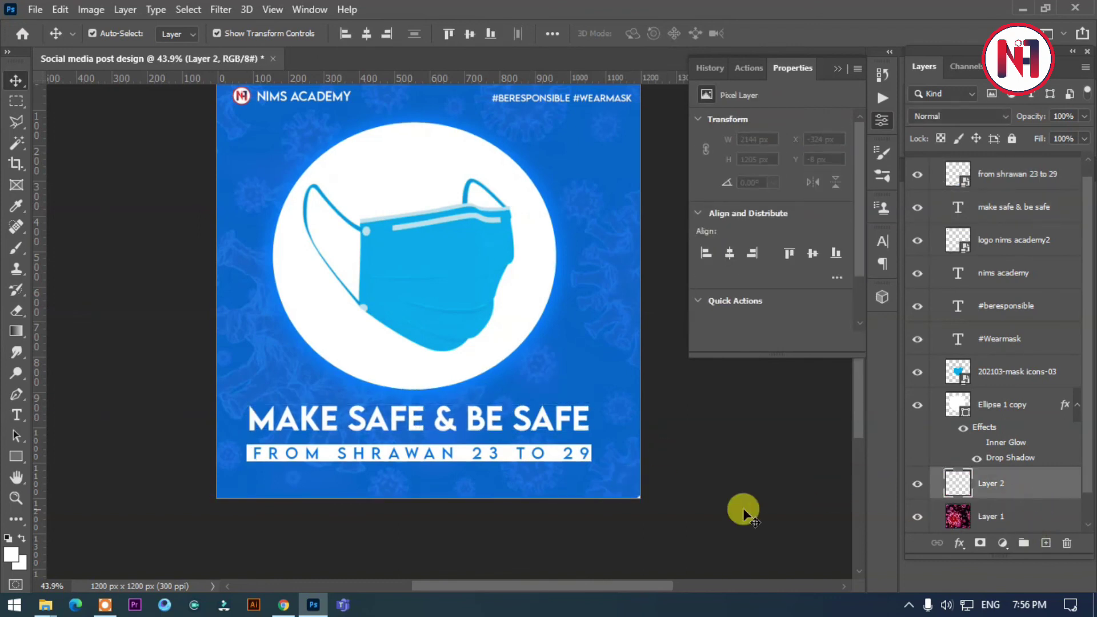
key(g)
click(100, 34)
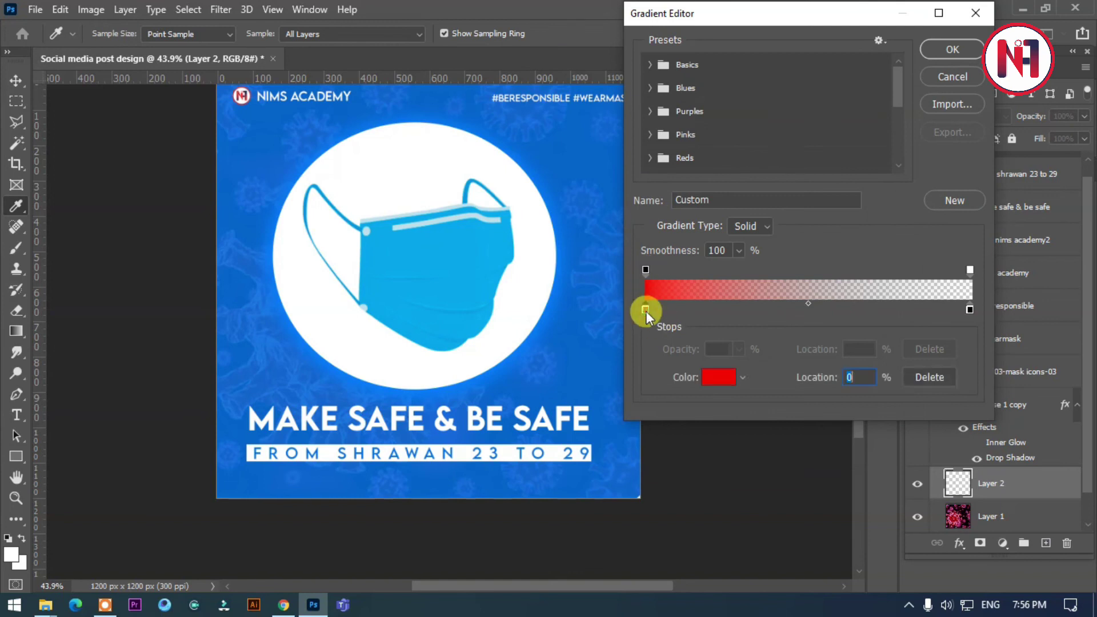
double_click(645, 310)
click(301, 189)
drag(833, 343, 886, 414)
click(1036, 306)
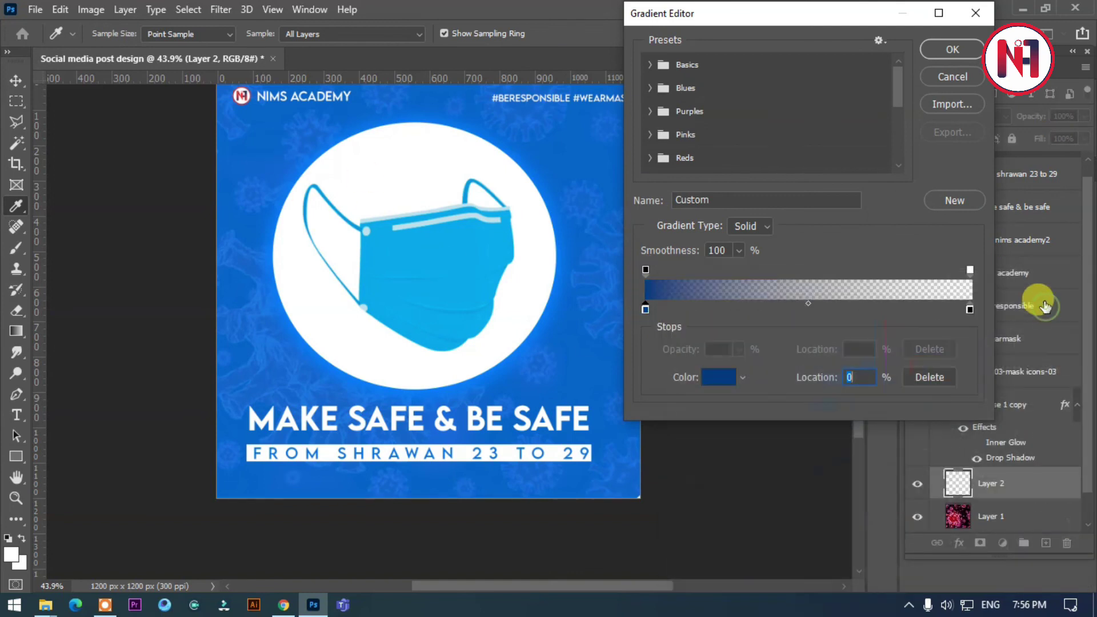
key(Return)
Draw the dark blue gradient upward from the bottom of the post.
mouse_move(400, 417)
mouse_down()
mouse_move(401, 532)
mouse_move(399, 352)
mouse_up()
alt+scroll(399, 352, down, 3)
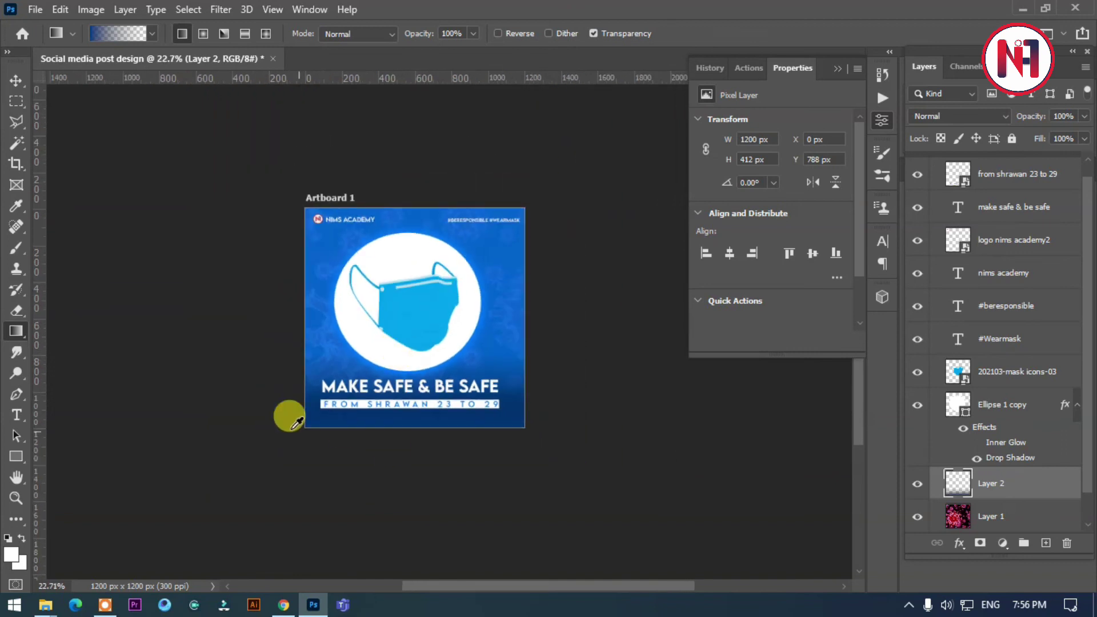
alt+scroll(296, 423, up, 1)
alt+scroll(278, 173, up, 1)
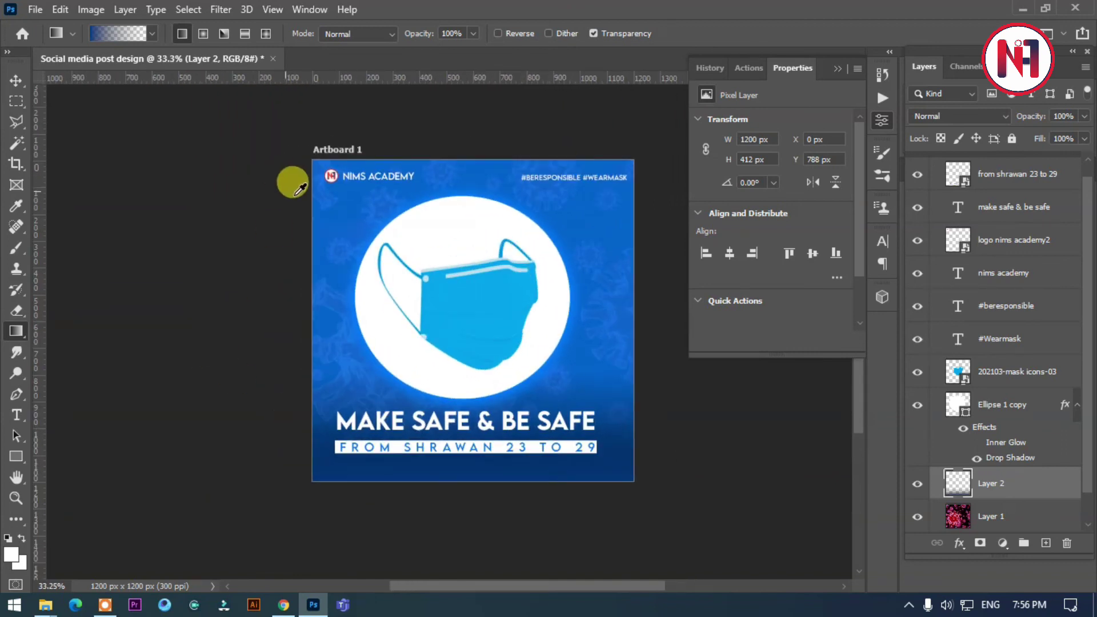
alt+scroll(293, 182, up, 1)
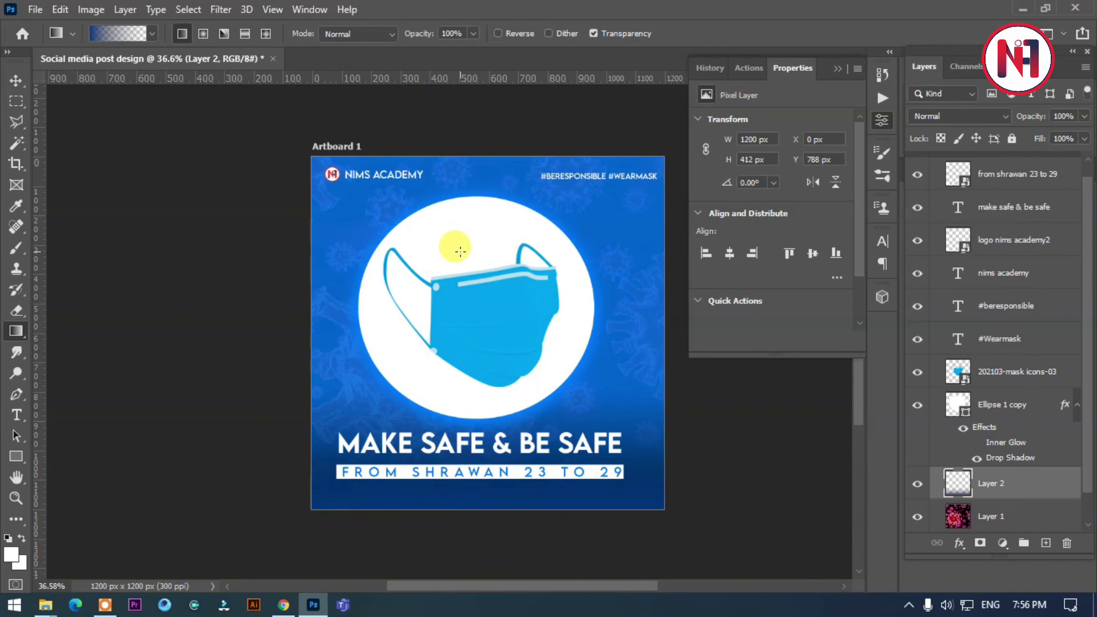